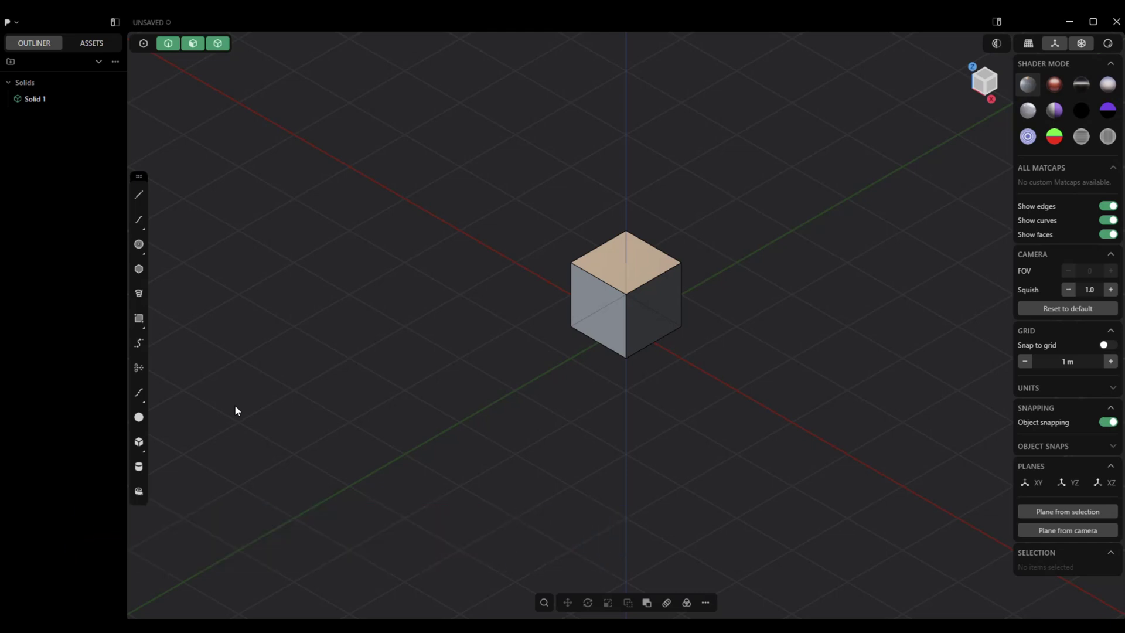
# Limit selection to solids and delete the default cube from the scene
pyautogui.click(220, 46)
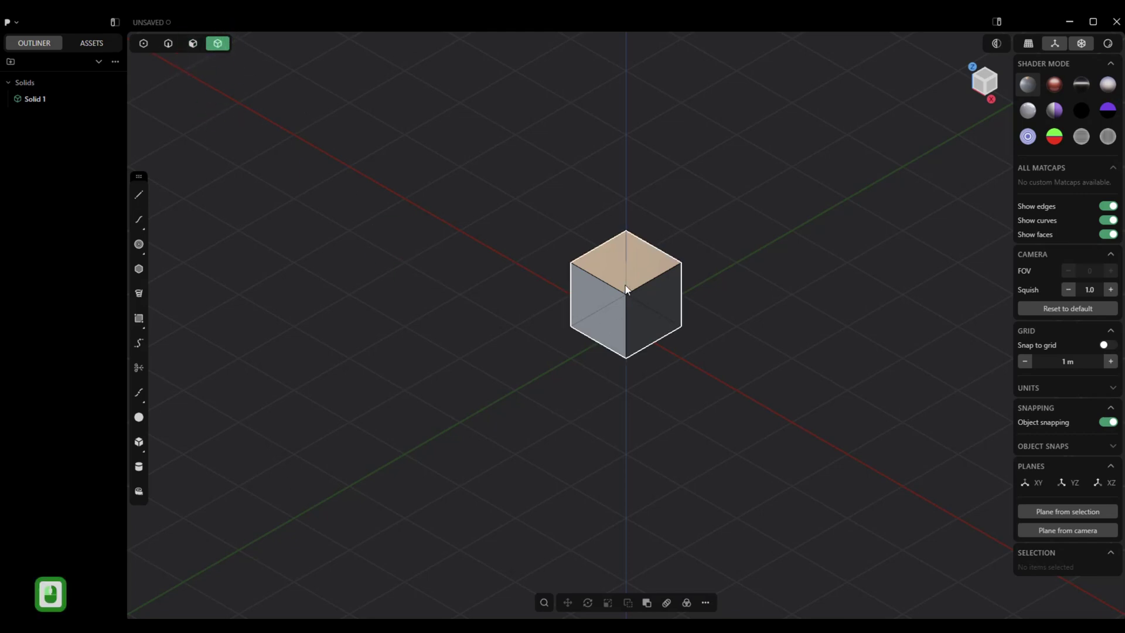
pyautogui.click(624, 350)
pyautogui.press('x')
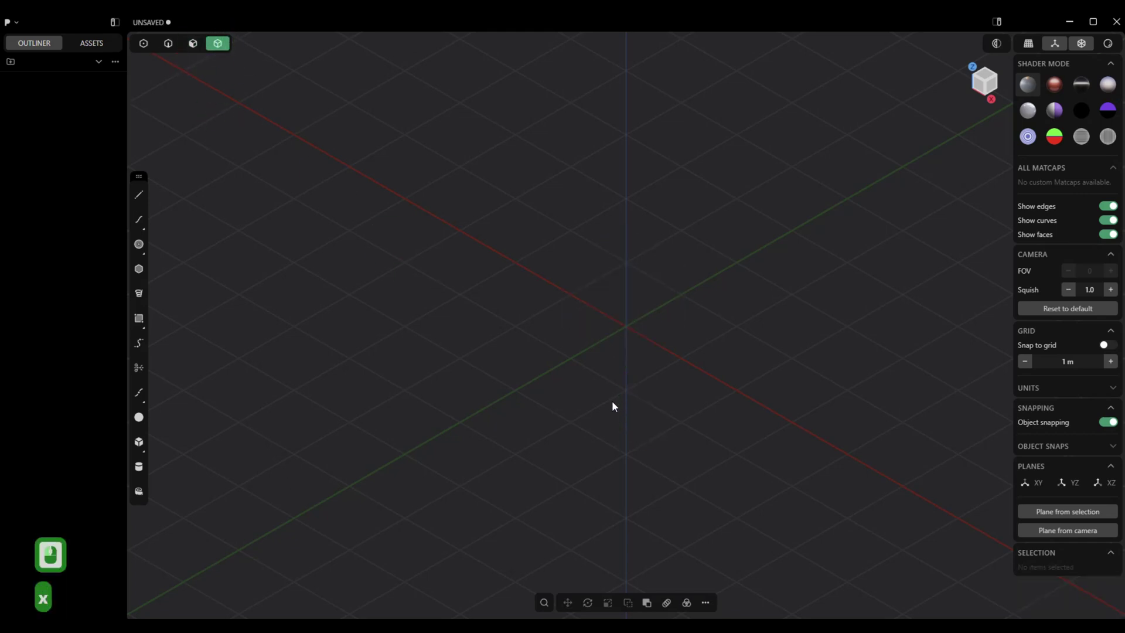
pyautogui.scroll(-3, 517, 393)
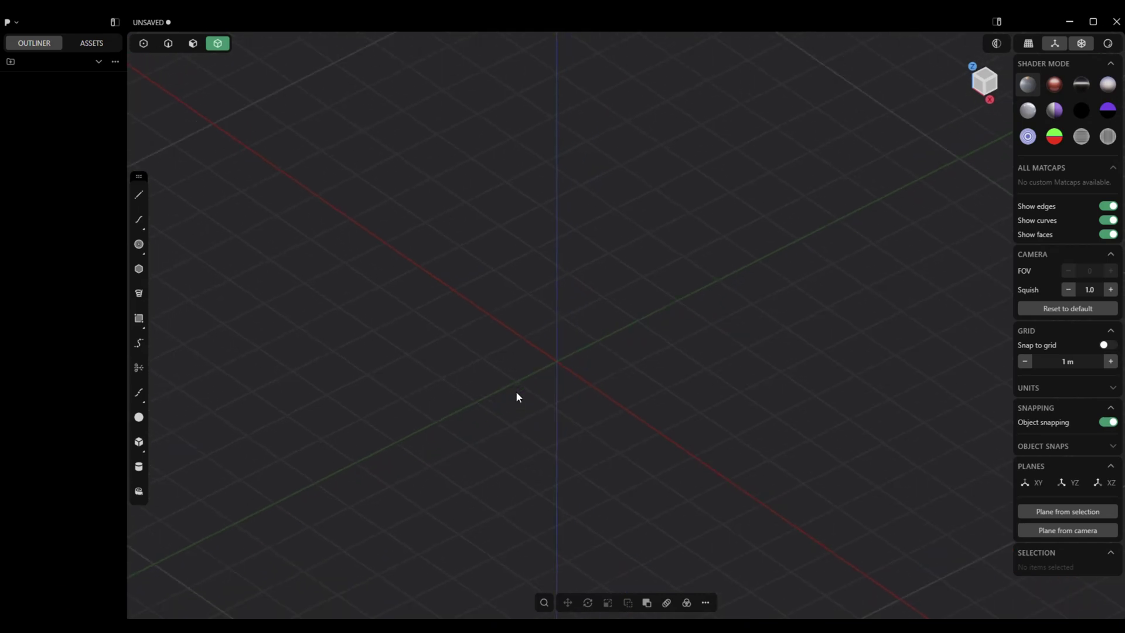
# Switch to the top view and import the radial tyre cross-section image from the Desktop folder as a reference
pyautogui.click(986, 76)
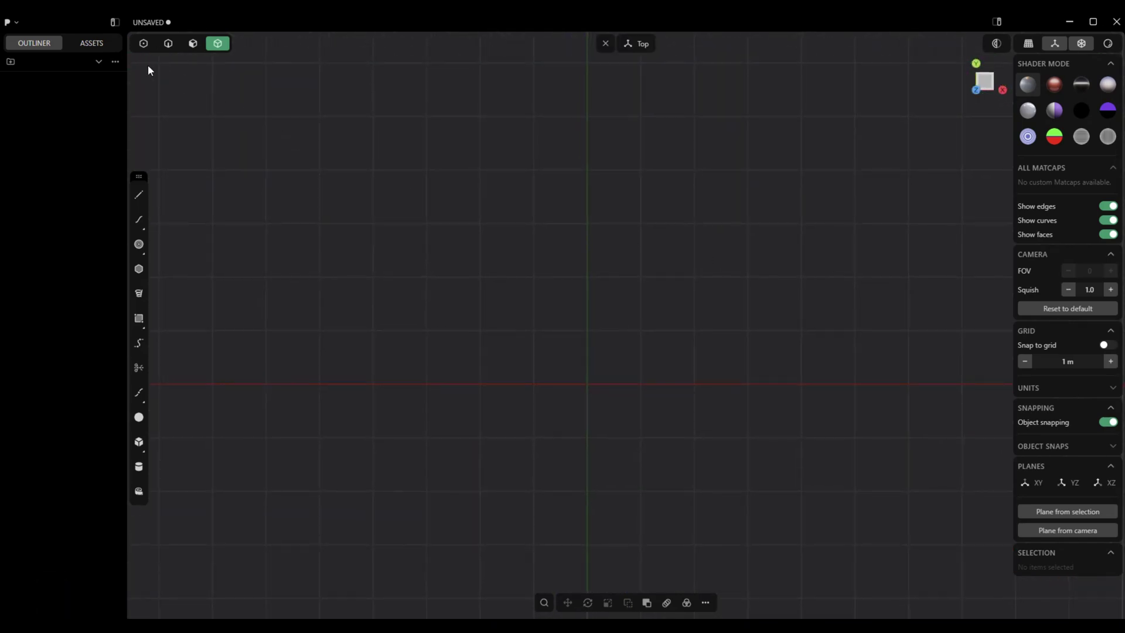
pyautogui.click(18, 23)
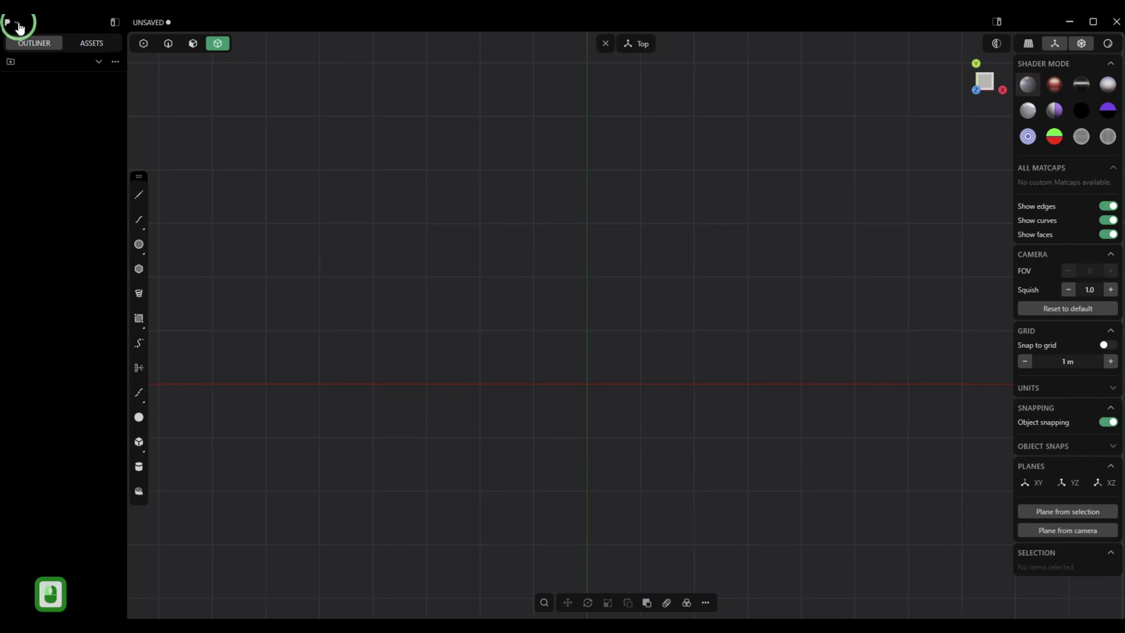
pyautogui.click(52, 115)
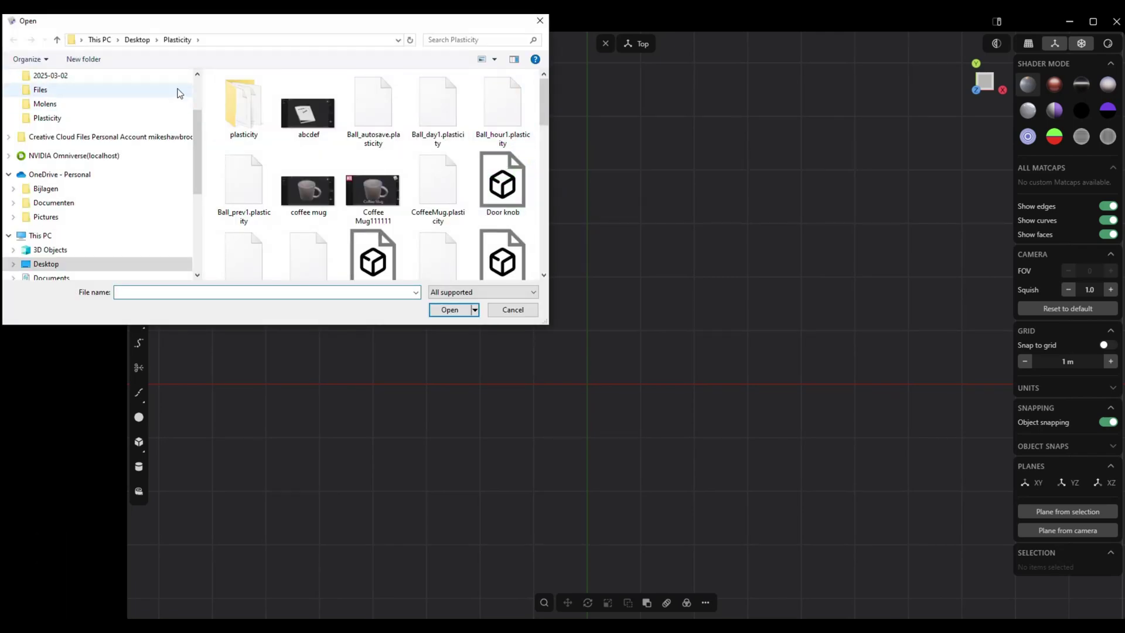
pyautogui.scroll(3, 97, 102)
pyautogui.click(95, 99)
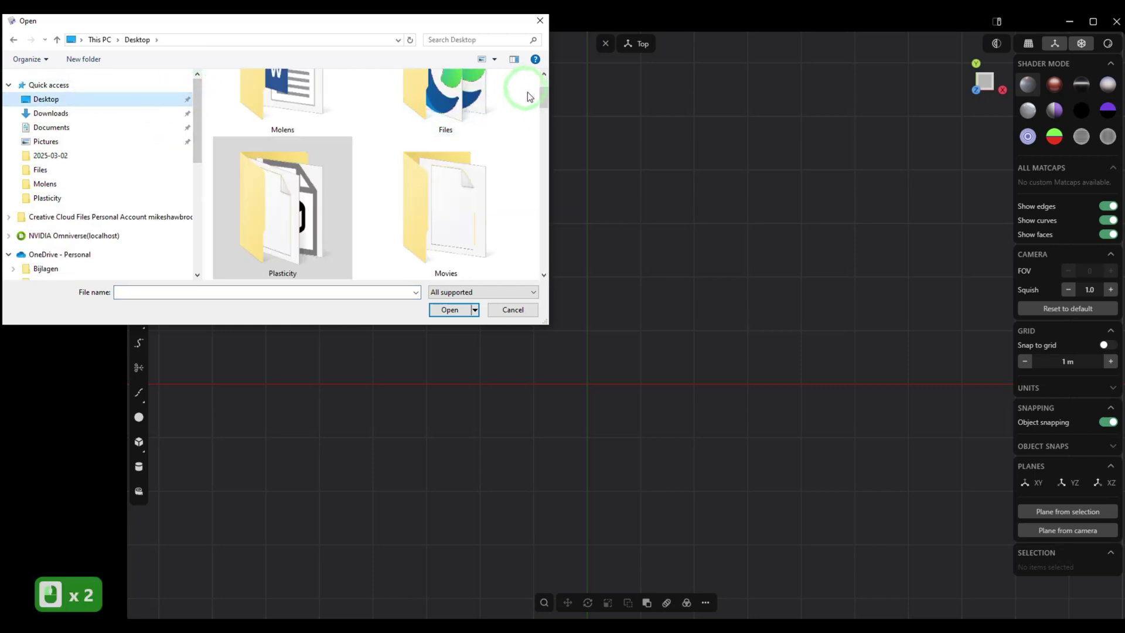
pyautogui.moveTo(543, 97); pyautogui.dragTo(551, 252)
pyautogui.doubleClick(281, 205)
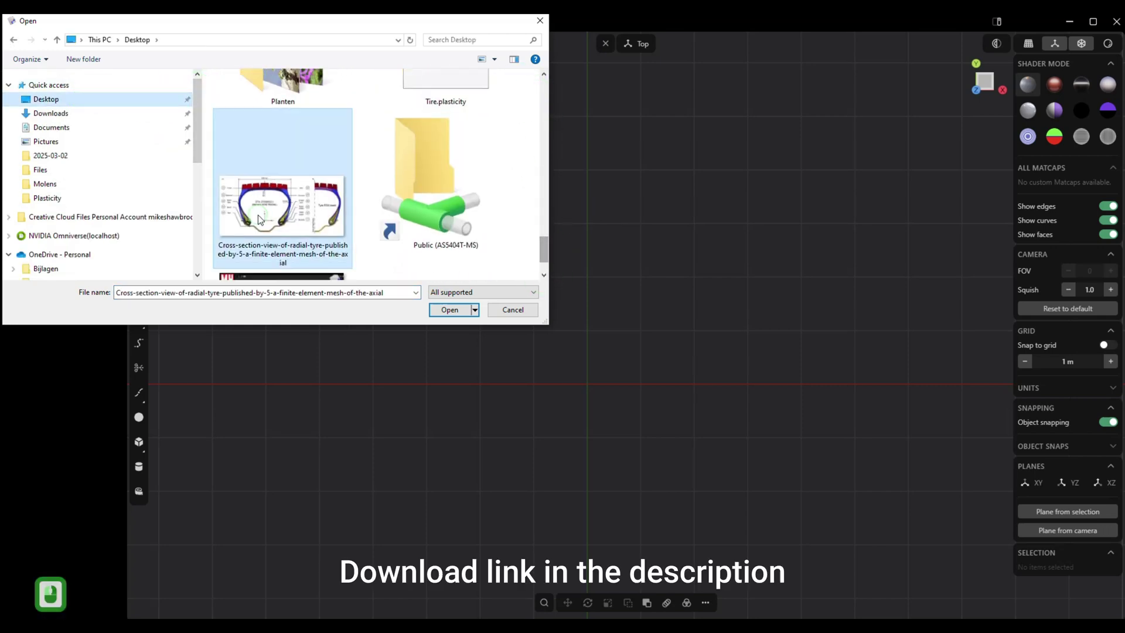
pyautogui.click(453, 309)
pyautogui.scroll(1, 473, 369)
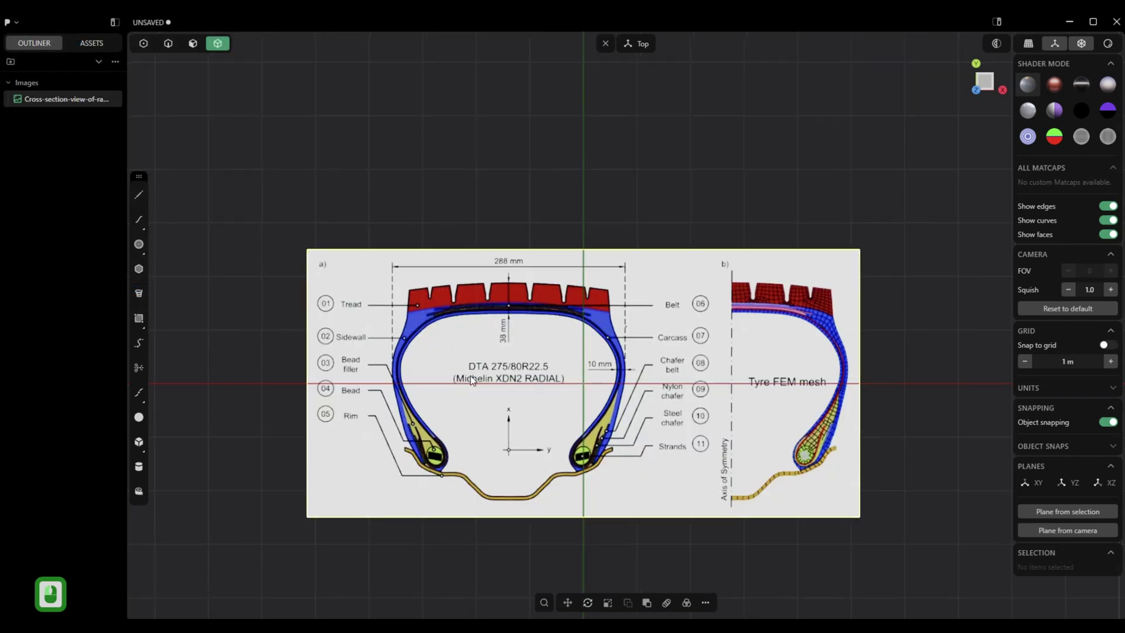
# Move the reference image about 1.39 m along X and 7.55 m along Y, centring the full tyre section on the Y axis
pyautogui.scroll(-1, 475, 378)
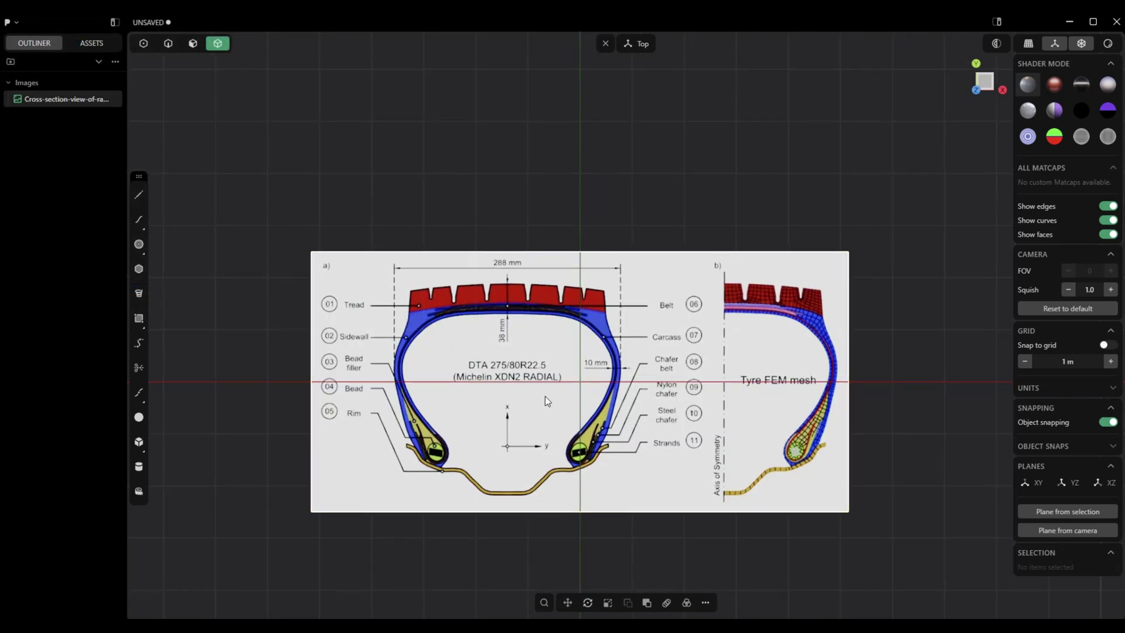
pyautogui.press('g')
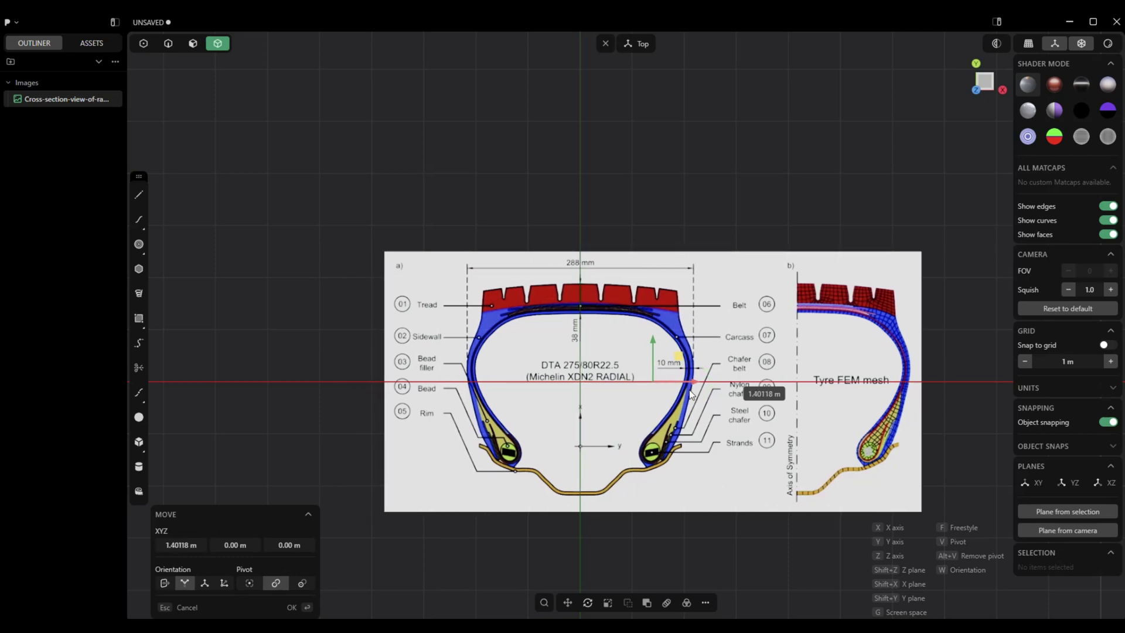
pyautogui.click(671, 391)
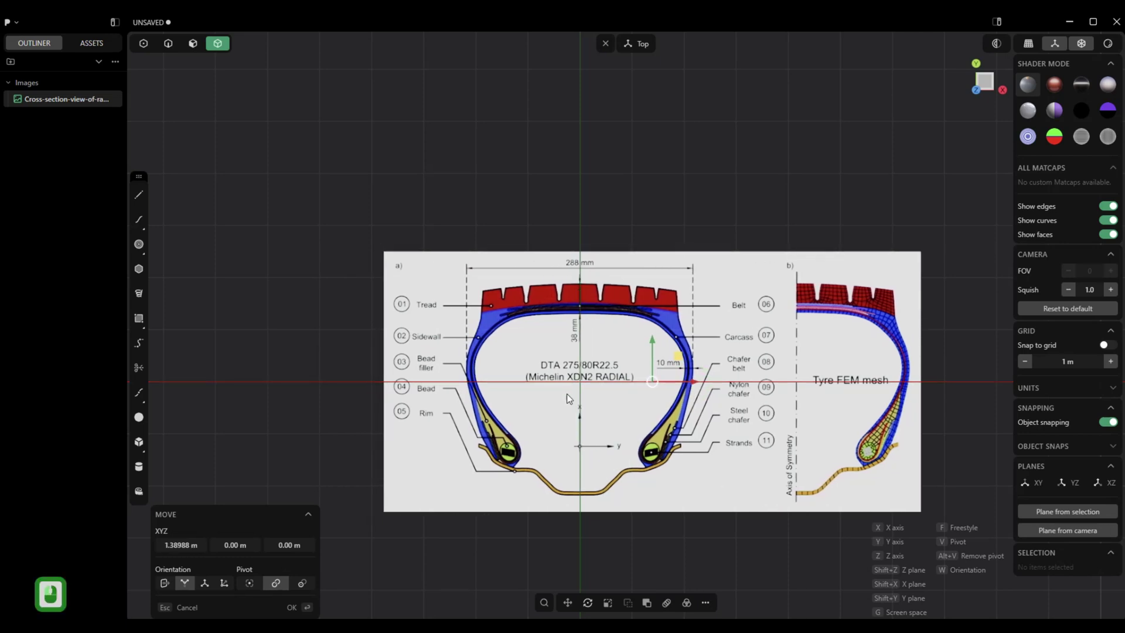
pyautogui.scroll(-5, 568, 399)
pyautogui.moveTo(625, 335); pyautogui.dragTo(636, 175)
pyautogui.scroll(8, 636, 174)
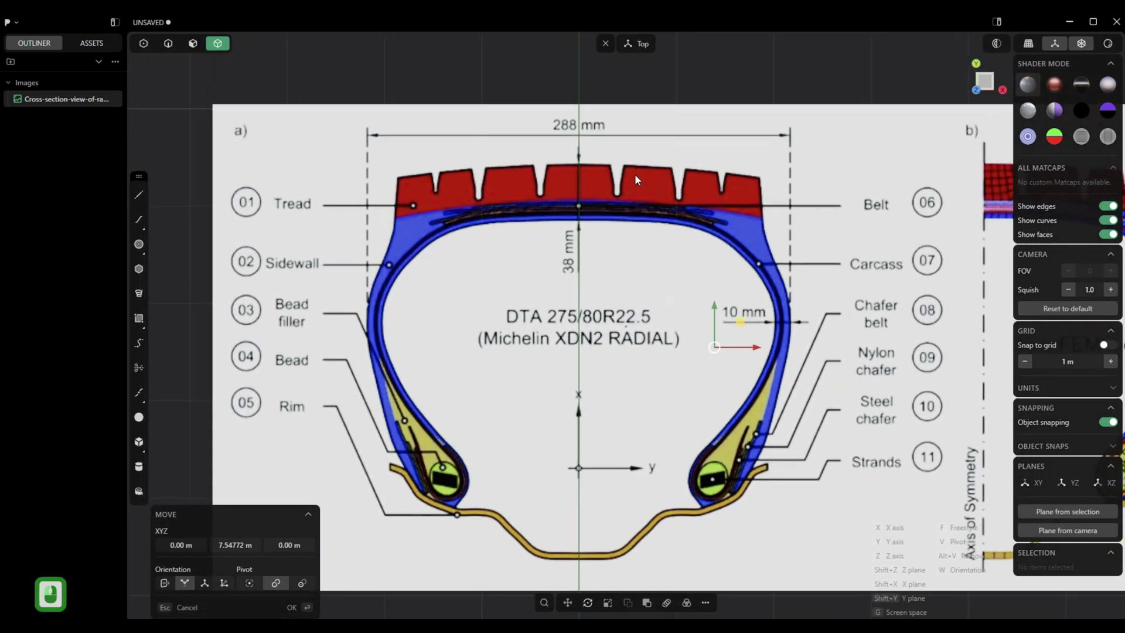
pyautogui.scroll(-1, 635, 174)
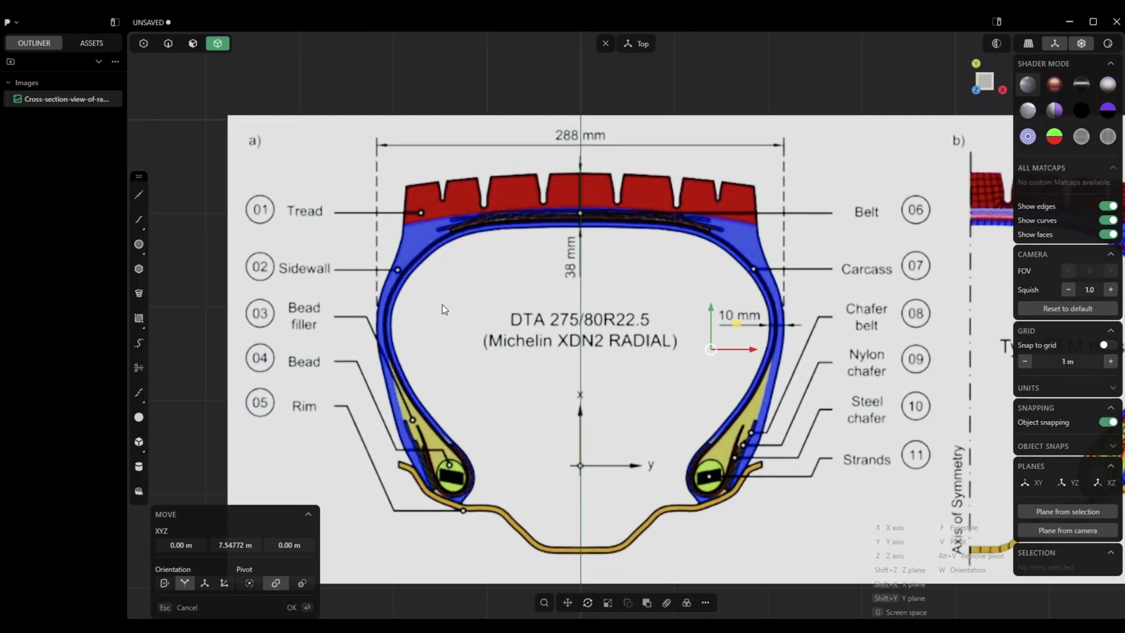
pyautogui.scroll(-1, 678, 285)
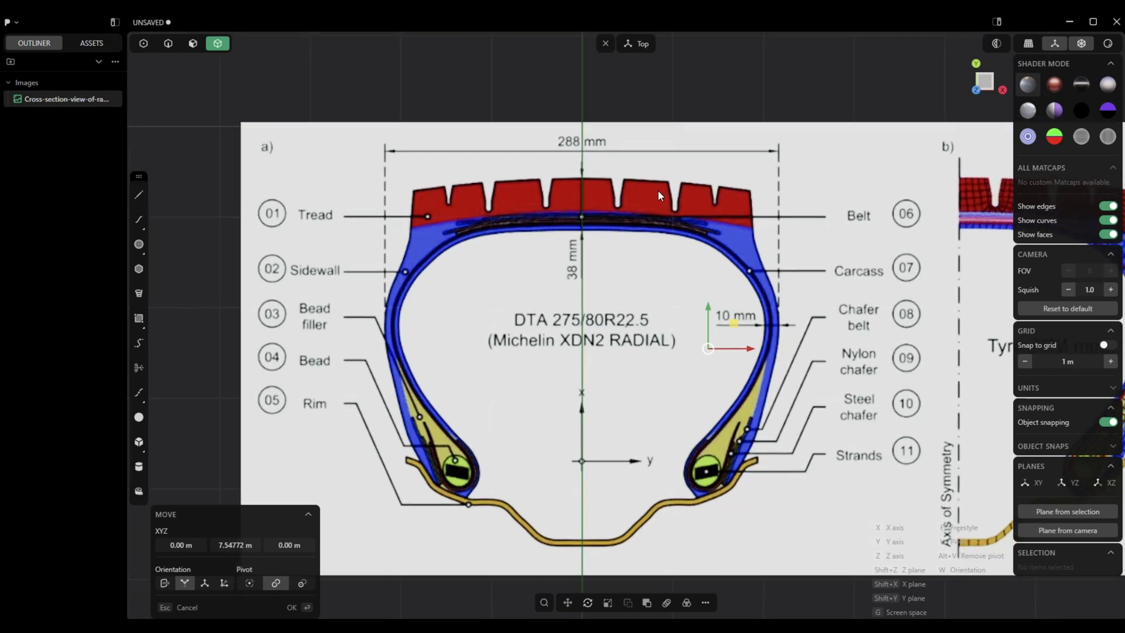
pyautogui.click(289, 608)
# Set the reference image's material opacity to 0.3
pyautogui.click(347, 534)
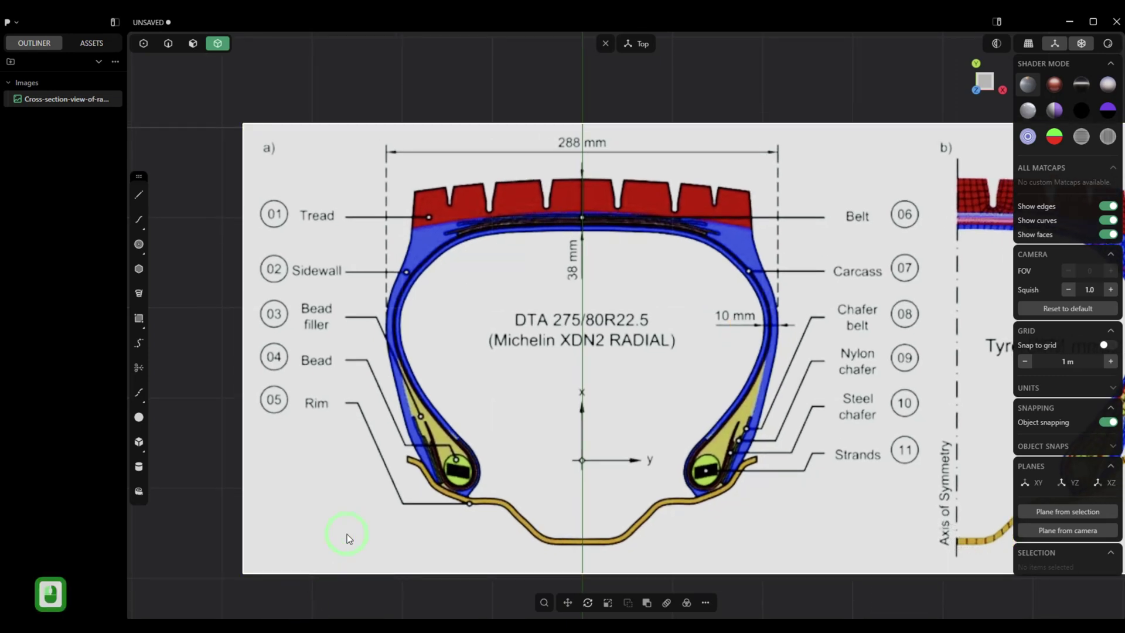
pyautogui.press('m')
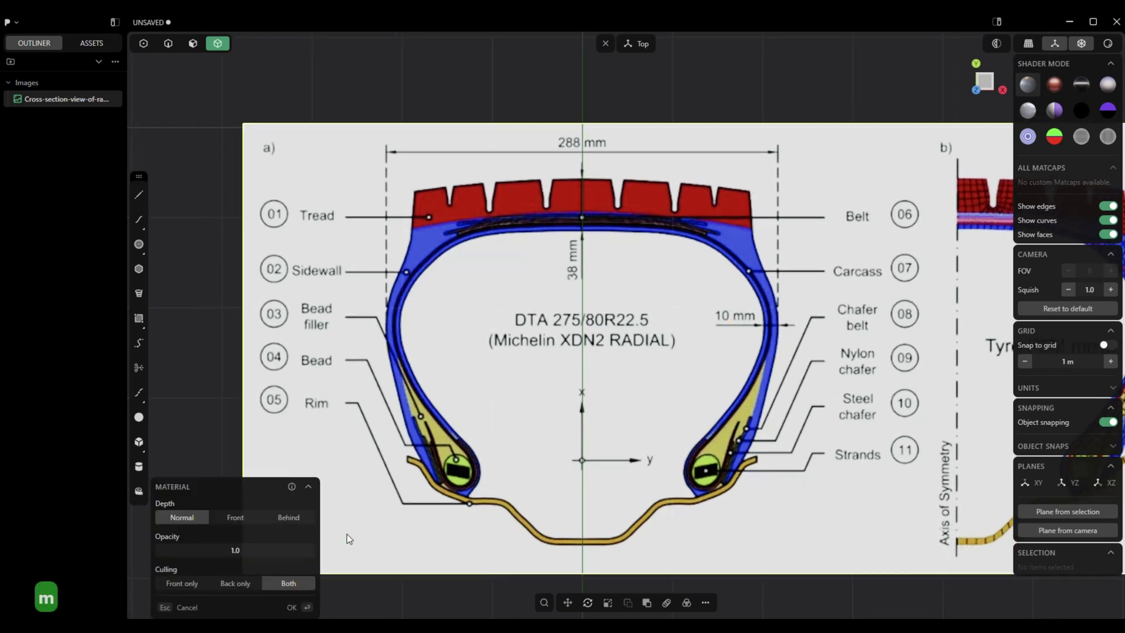
pyautogui.click(252, 551)
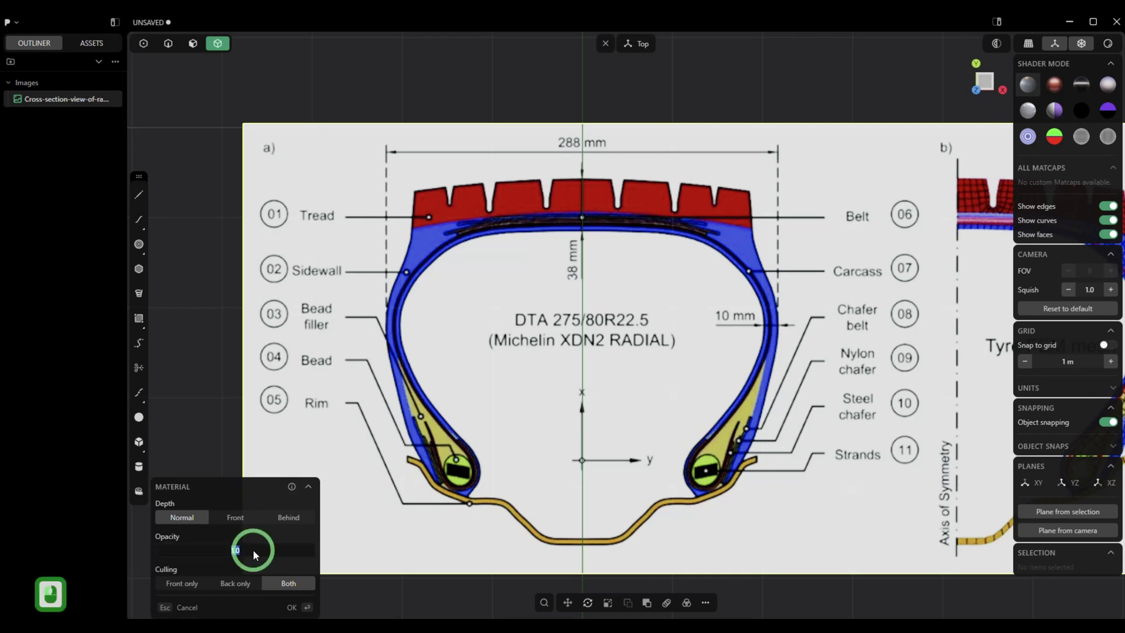
pyautogui.write('0.3')
pyautogui.press('Return')
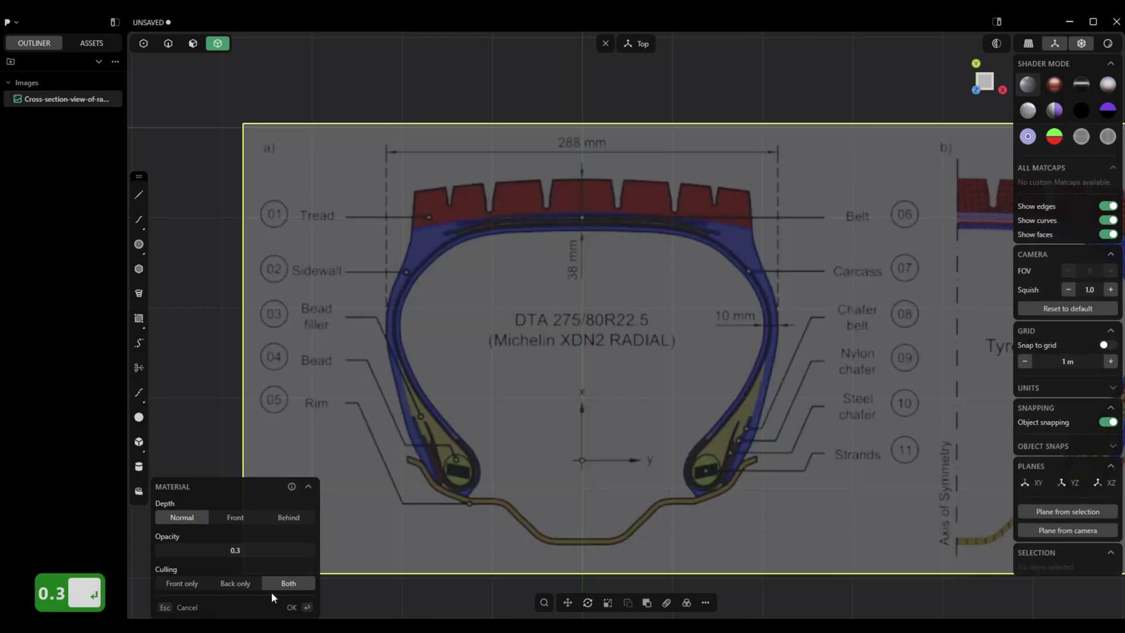
pyautogui.click(290, 606)
pyautogui.click(324, 566)
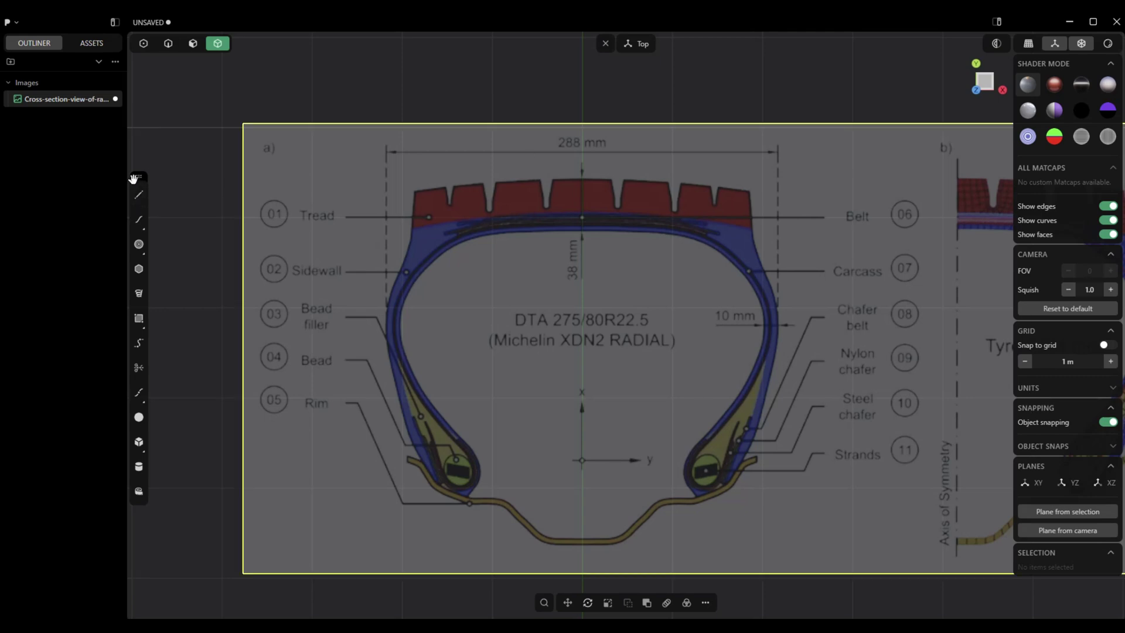
# Move the floating toolbar beside the settings sidebar and trace a spline from the Y axis along the tyre's left inner contour to the bead tip
pyautogui.moveTo(137, 177); pyautogui.dragTo(1001, 174)
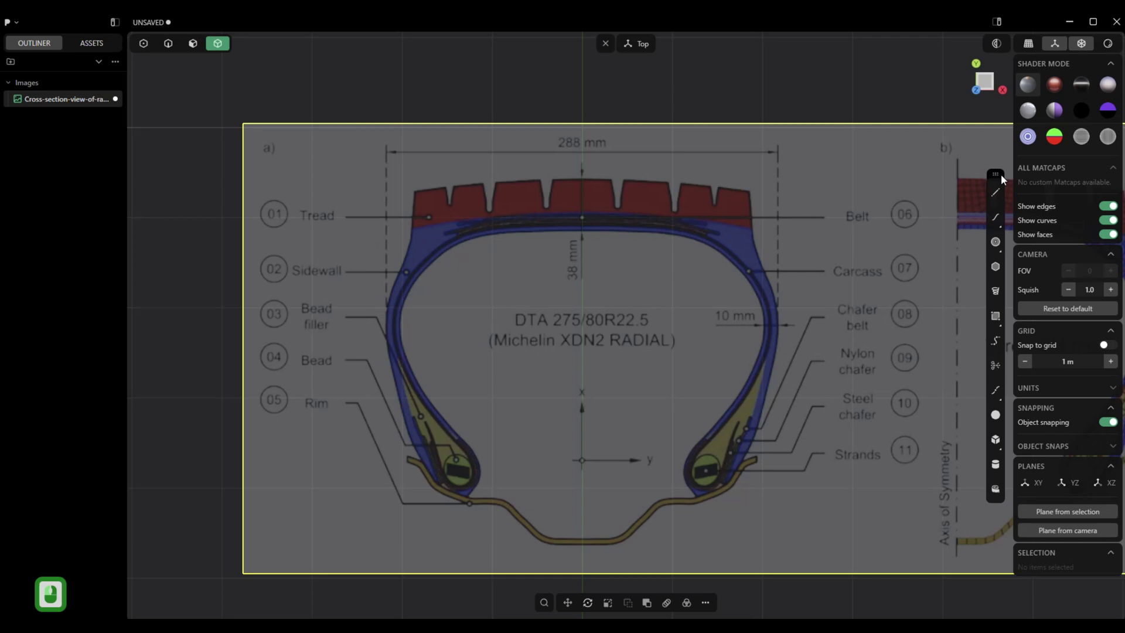
pyautogui.click(1002, 220)
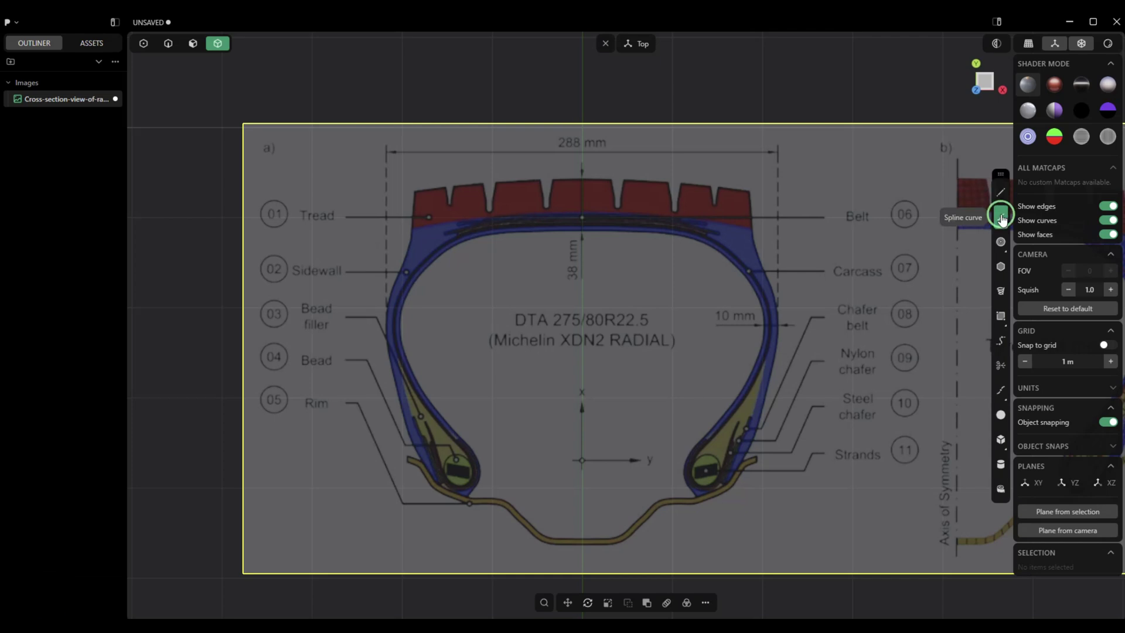
pyautogui.click(577, 232)
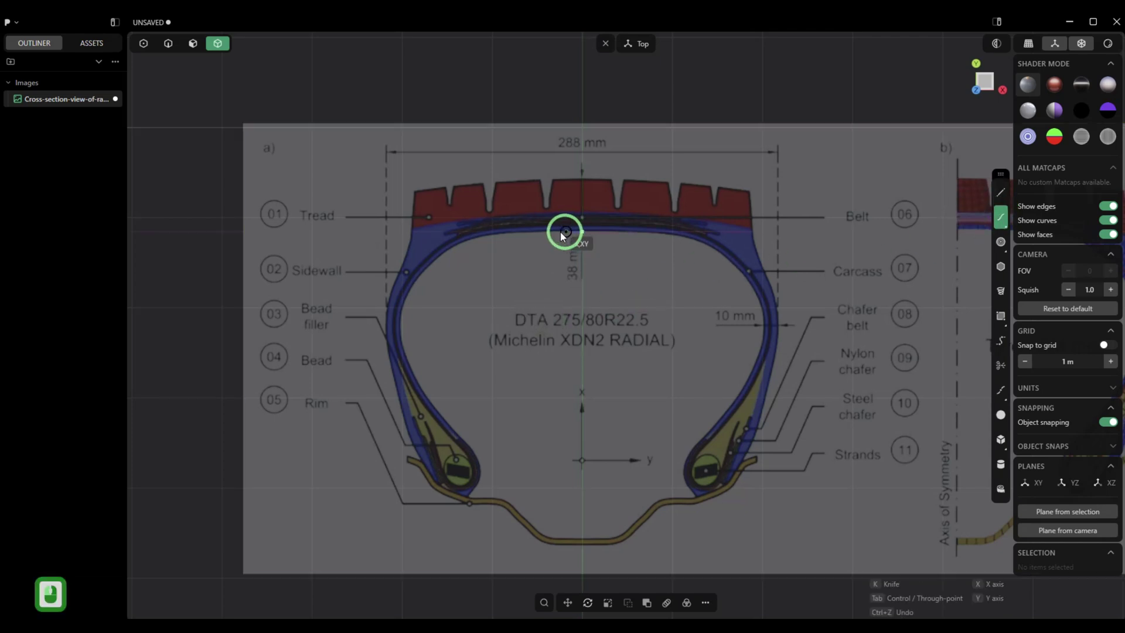
pyautogui.click(518, 231)
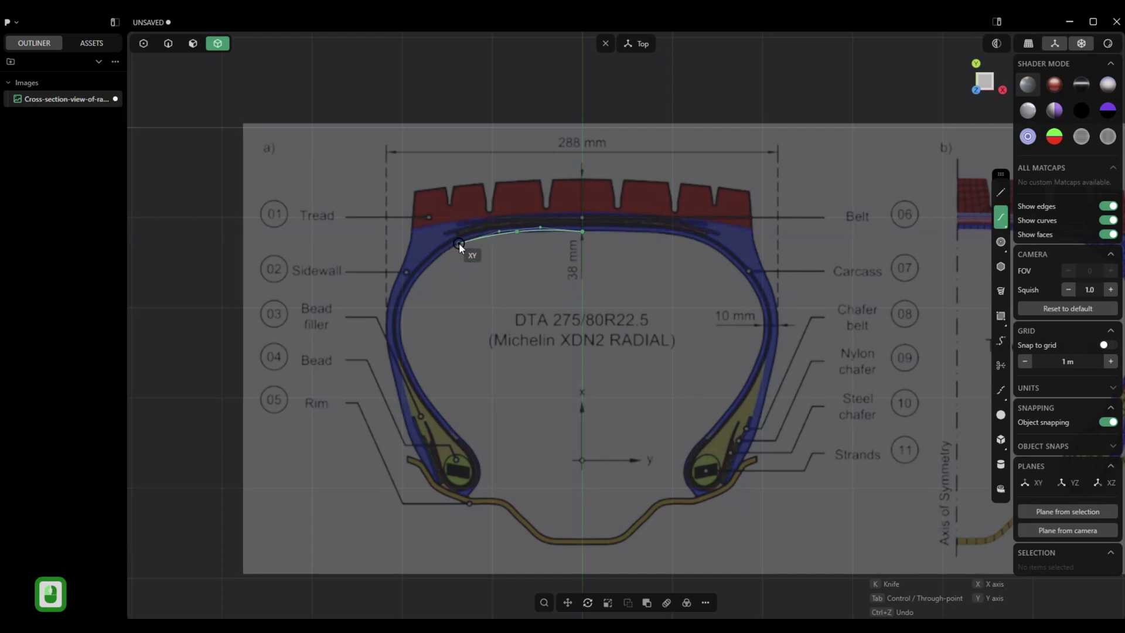
pyautogui.click(459, 243)
pyautogui.click(434, 261)
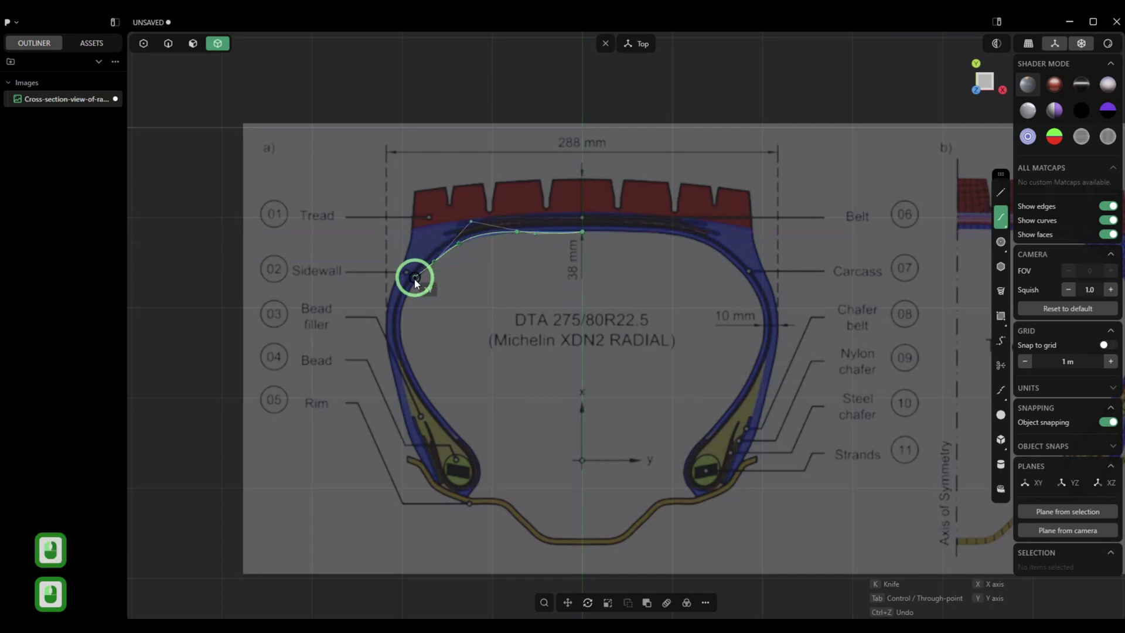
pyautogui.click(410, 290)
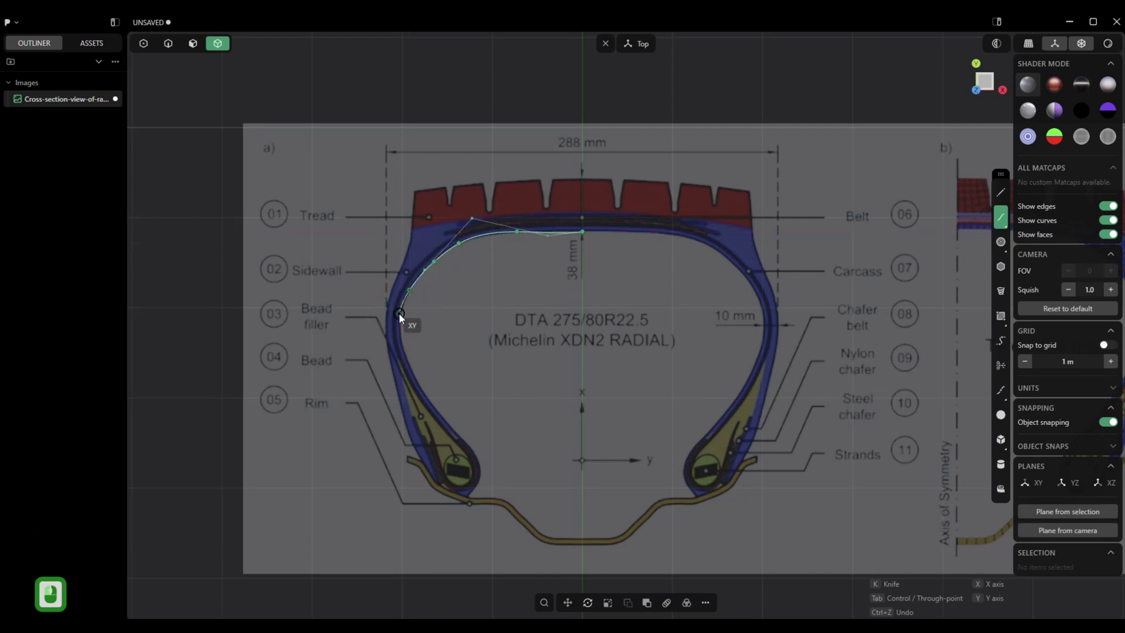
pyautogui.click(400, 325)
pyautogui.click(410, 363)
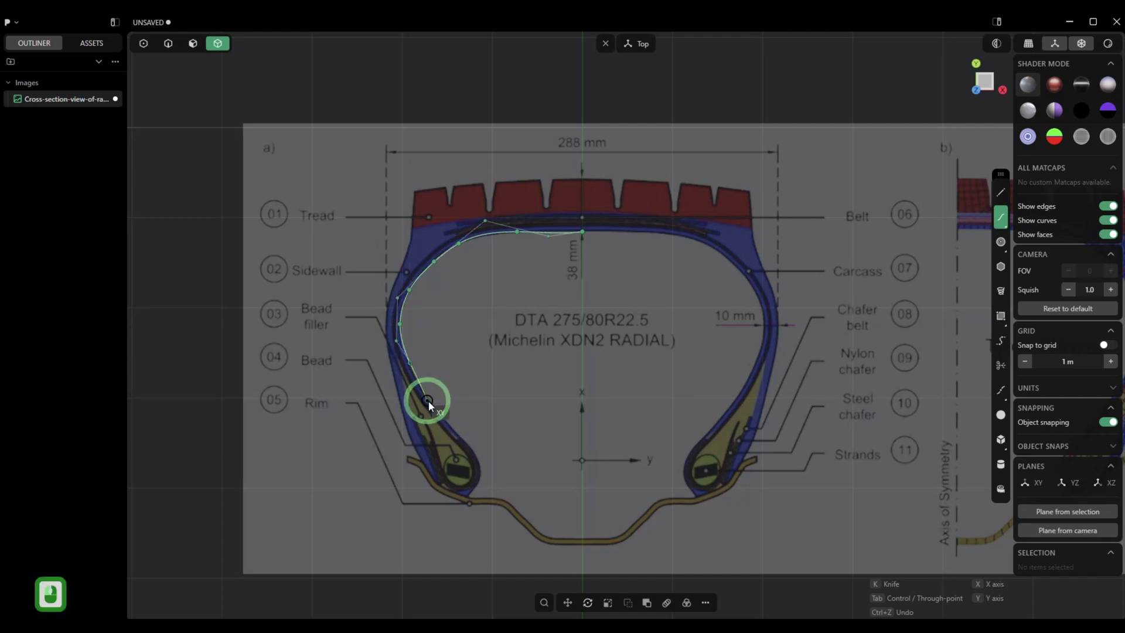
pyautogui.click(432, 402)
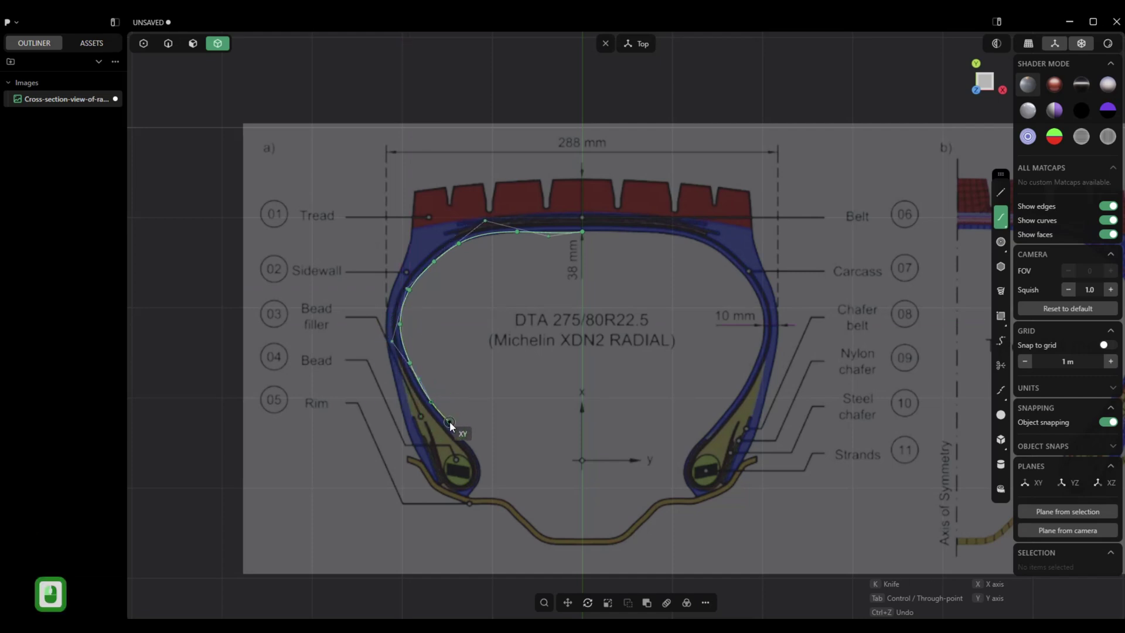
pyautogui.click(461, 432)
pyautogui.click(477, 466)
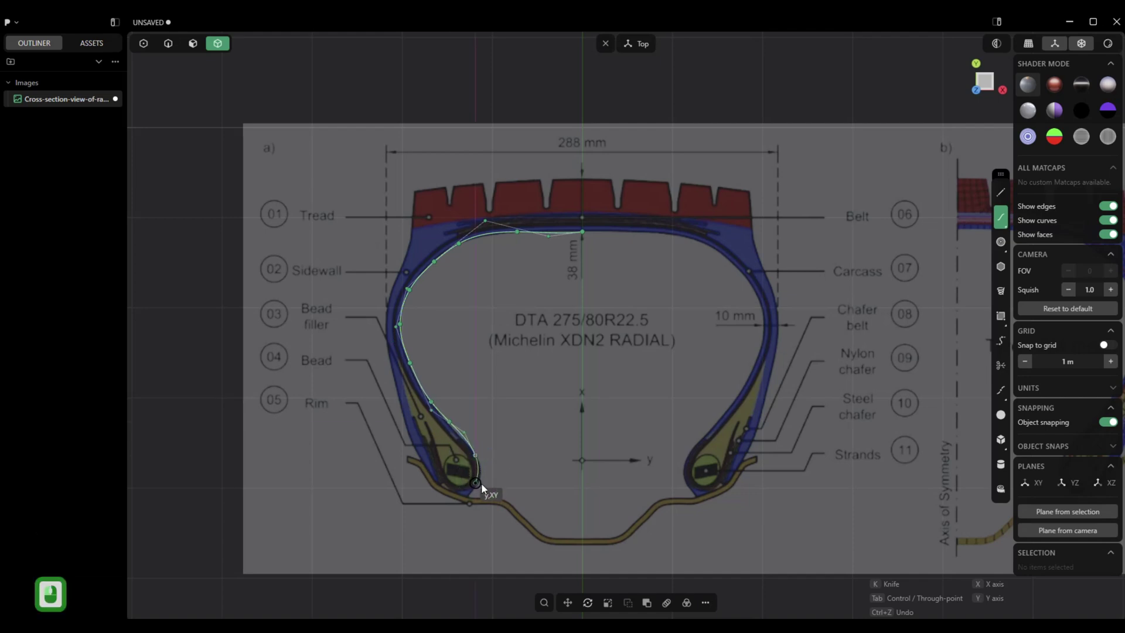
pyautogui.click(476, 484)
pyautogui.click(464, 497)
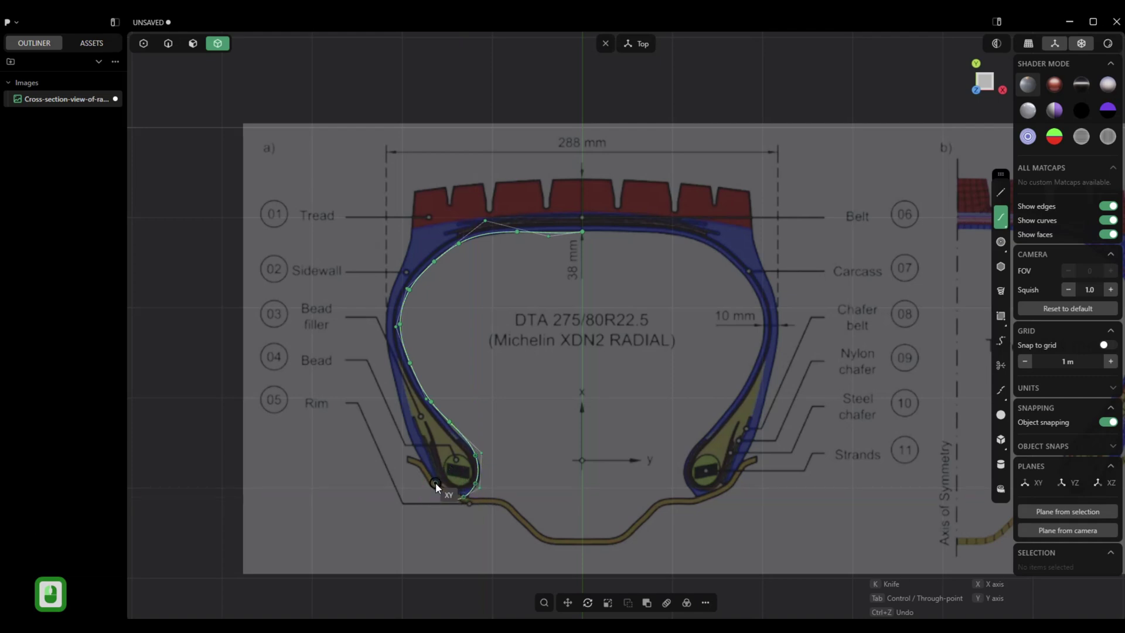
# Continue the spline around the bead and up the outer left sidewall, finishing it at the lower corner of the tread
pyautogui.click(436, 484)
pyautogui.click(412, 443)
pyautogui.click(394, 372)
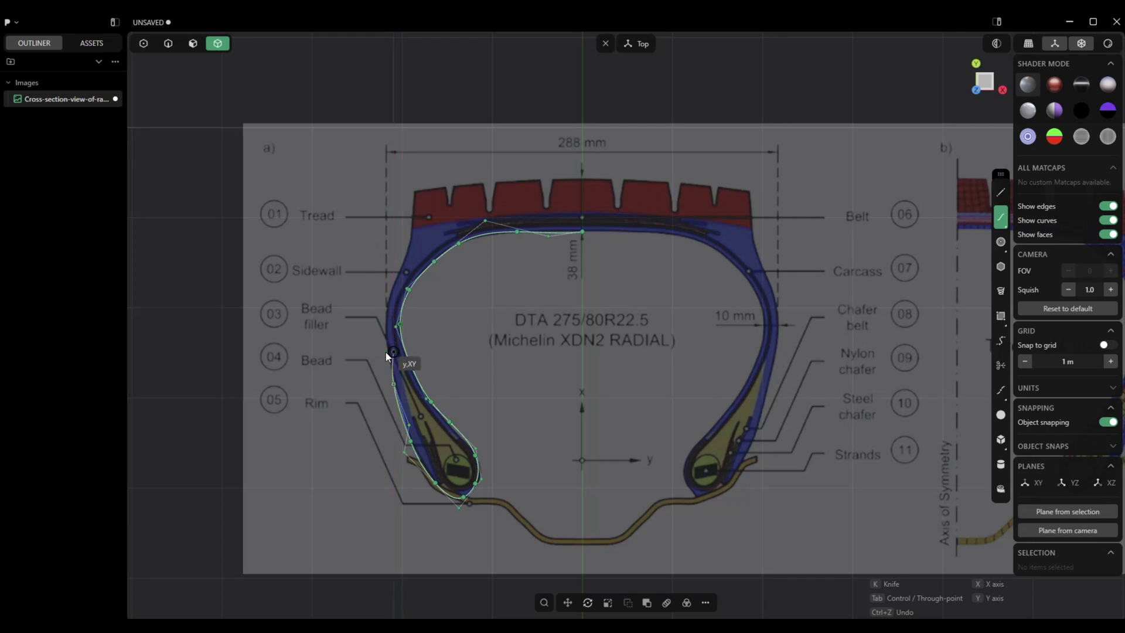
pyautogui.click(385, 351)
pyautogui.moveTo(380, 323); pyautogui.dragTo(385, 309)
pyautogui.click(384, 303)
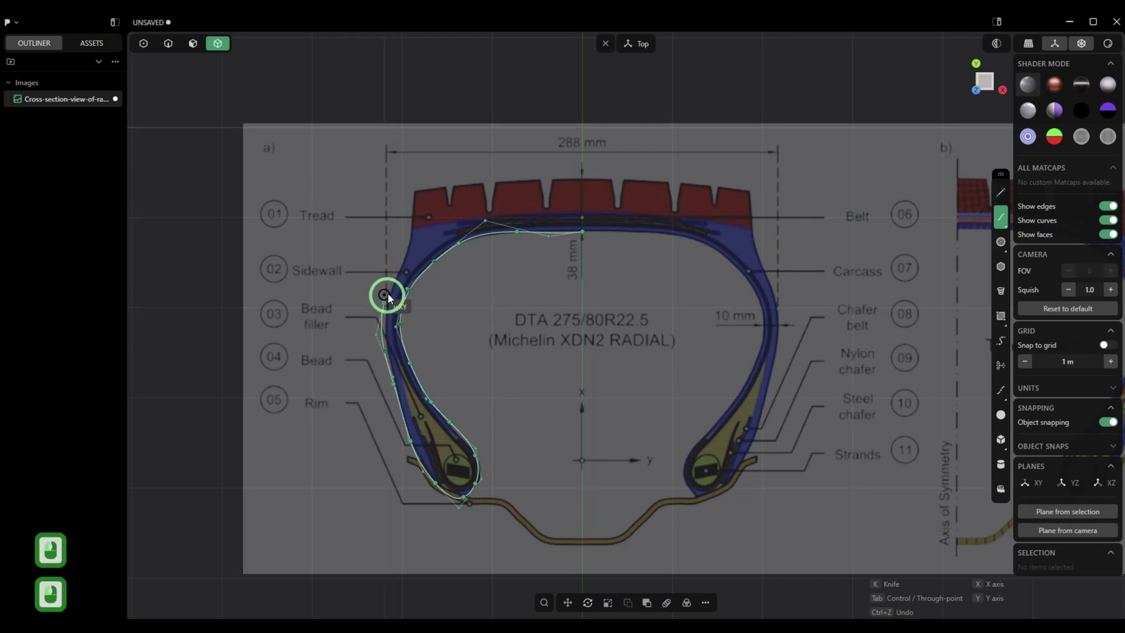
pyautogui.click(403, 265)
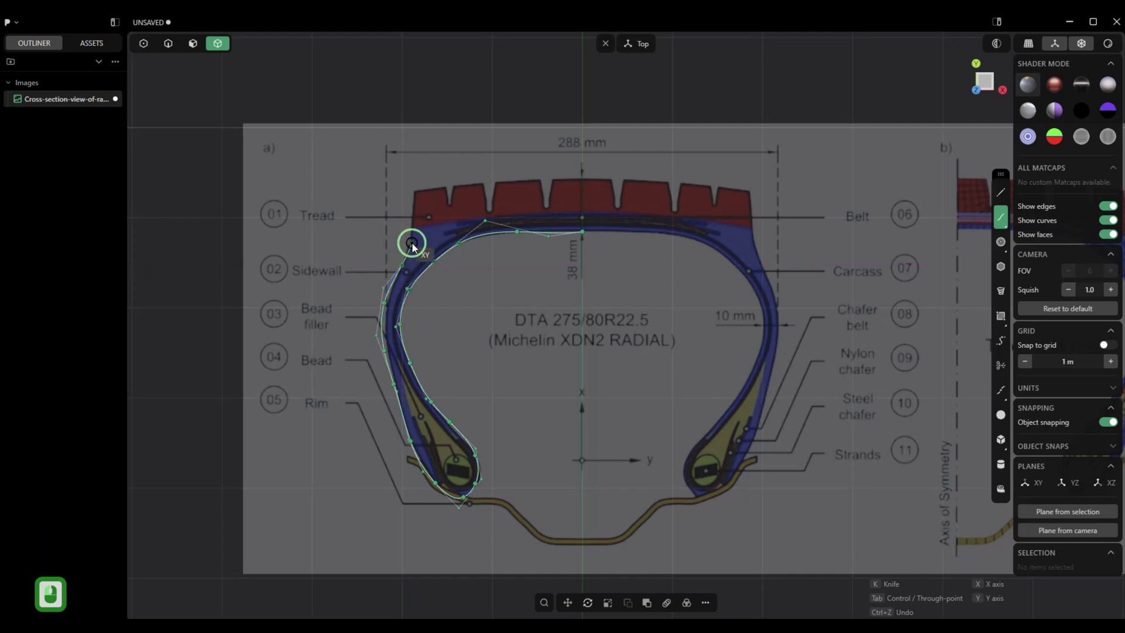
pyautogui.click(413, 234)
pyautogui.doubleClick(413, 235)
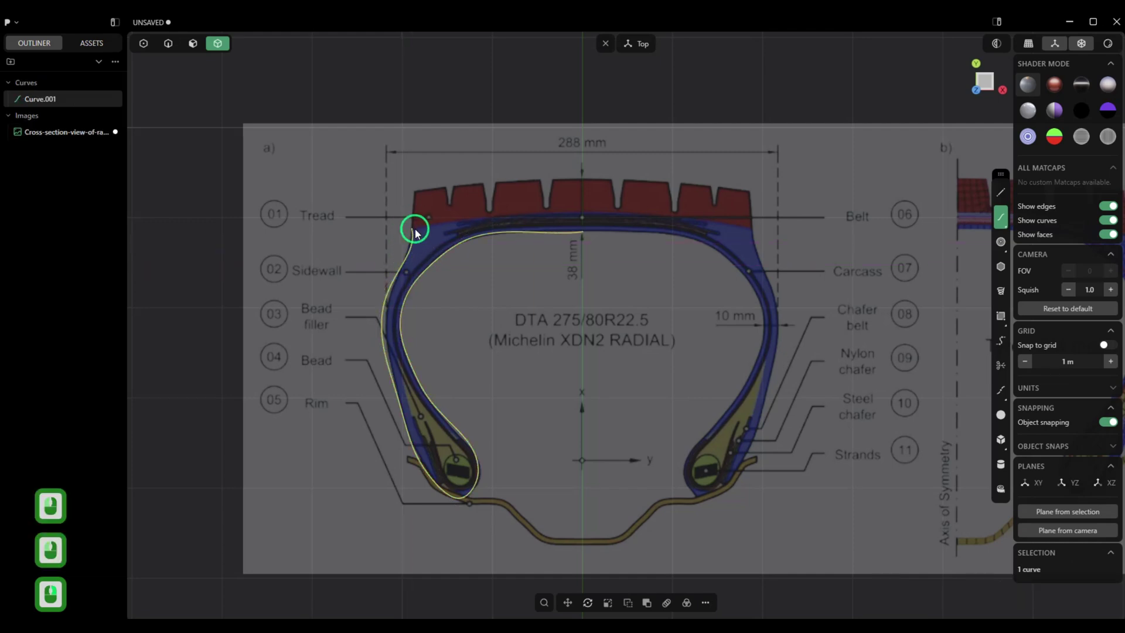
pyautogui.scroll(3, 568, 420)
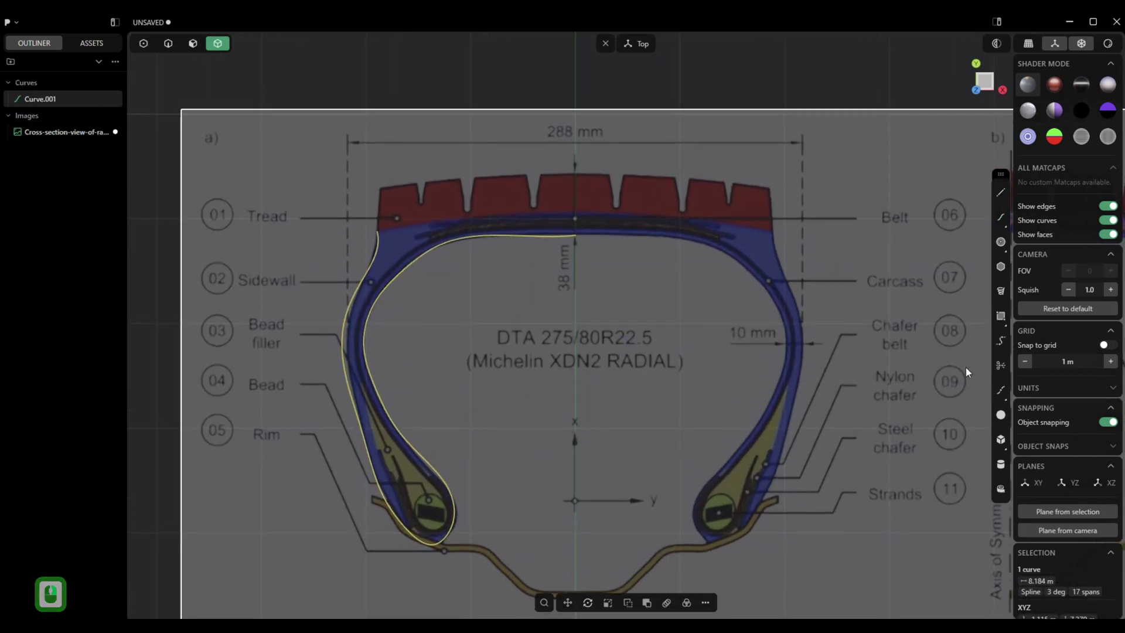
pyautogui.click(1000, 191)
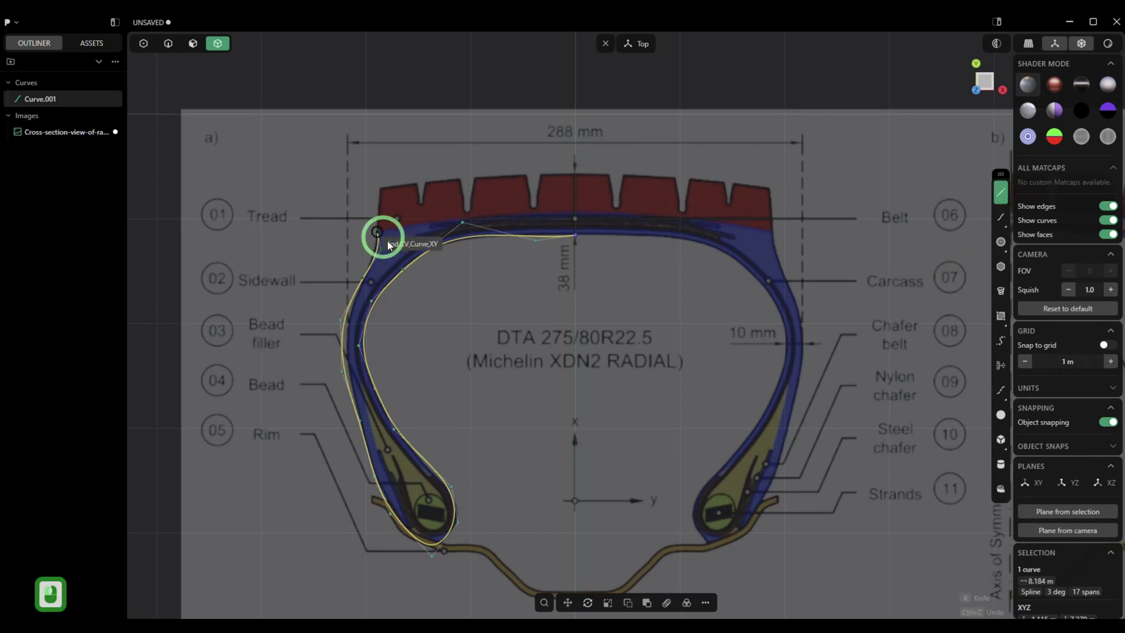
pyautogui.click(377, 233)
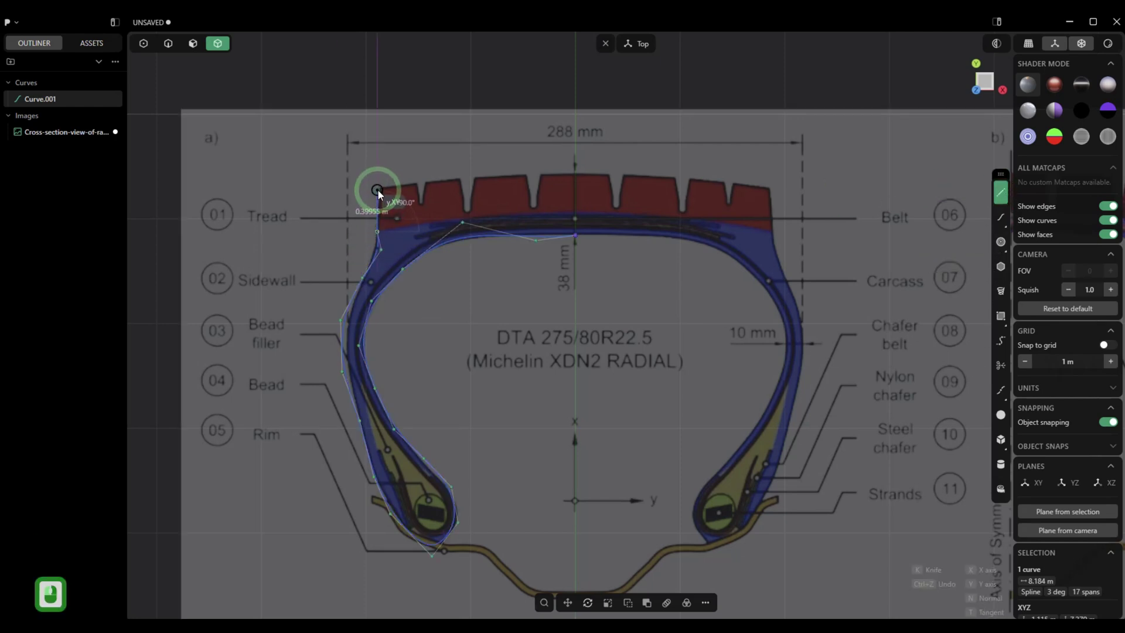
pyautogui.click(391, 192)
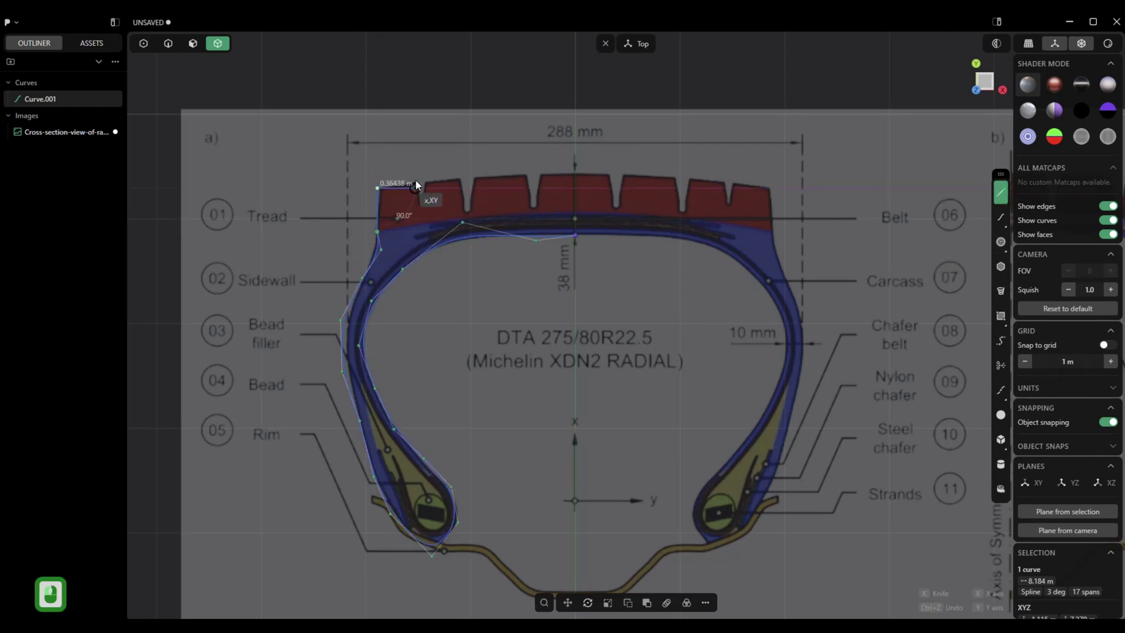
pyautogui.scroll(5, 410, 181)
pyautogui.keyDown('shift'); pyautogui.moveTo(384, 208); pyautogui.dragTo(441, 266, button='middle'); pyautogui.keyUp('shift')
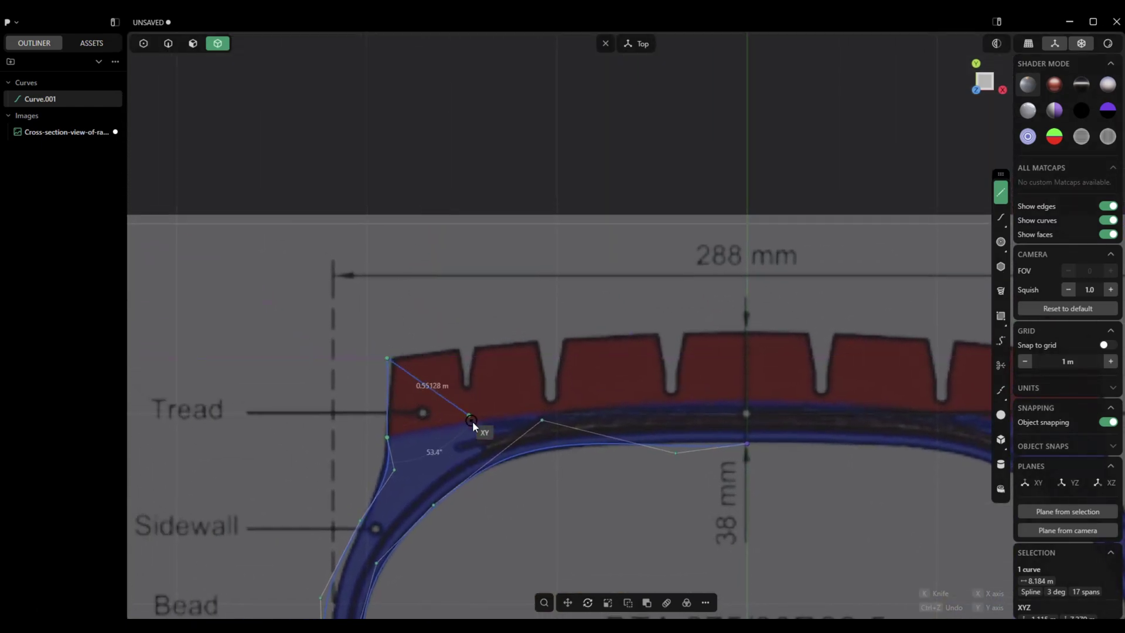
pyautogui.click(455, 347)
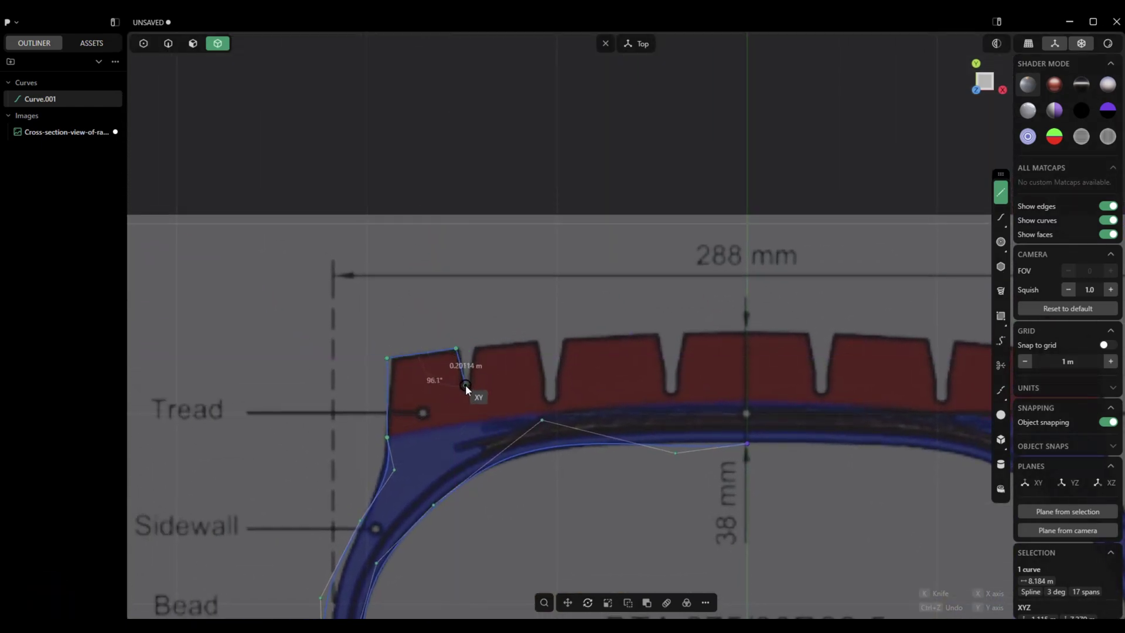
pyautogui.click(465, 384)
pyautogui.click(469, 385)
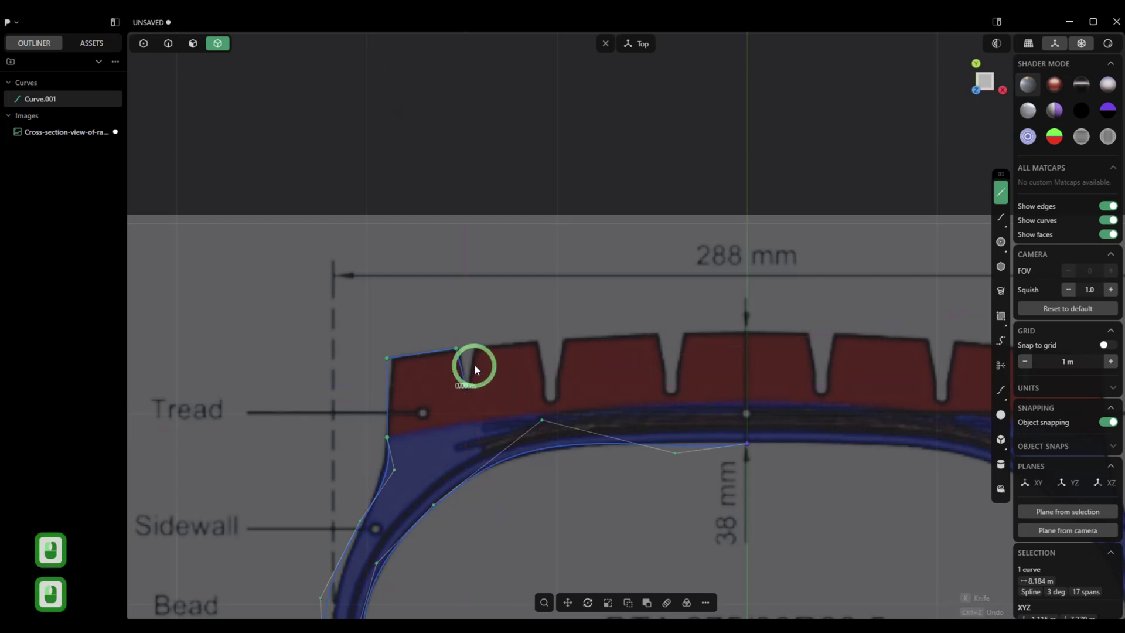
pyautogui.scroll(5, 477, 401)
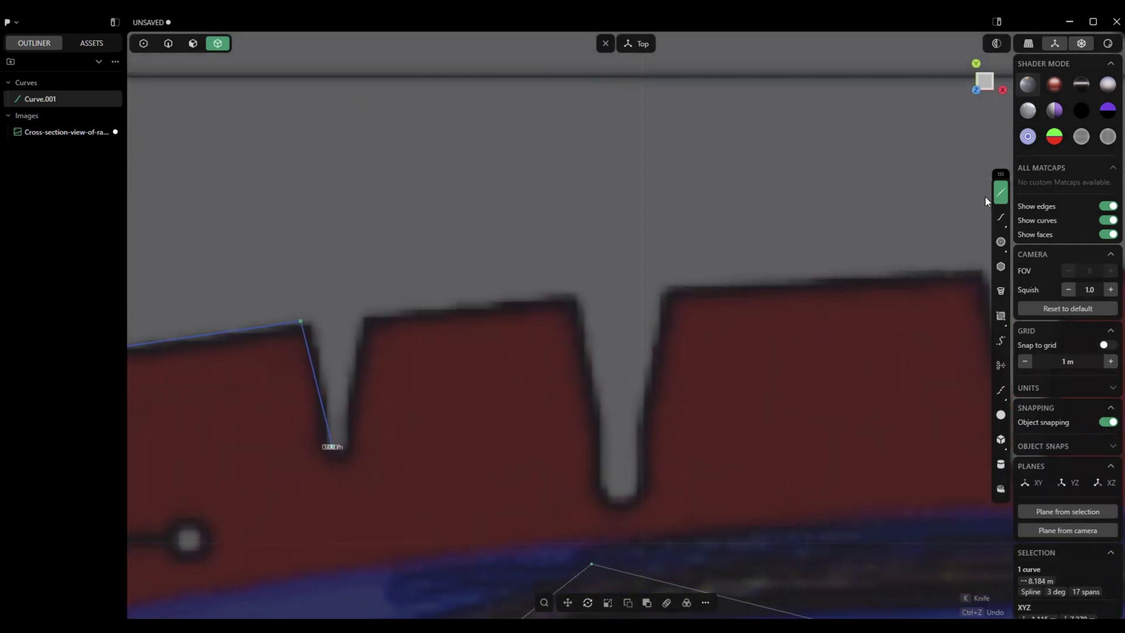
# Trace a polyline from the spline's upper end about 0.43 m up the left tread shoulder, across the first block and around the first groove
pyautogui.click(1000, 194)
pyautogui.scroll(-4, 345, 440)
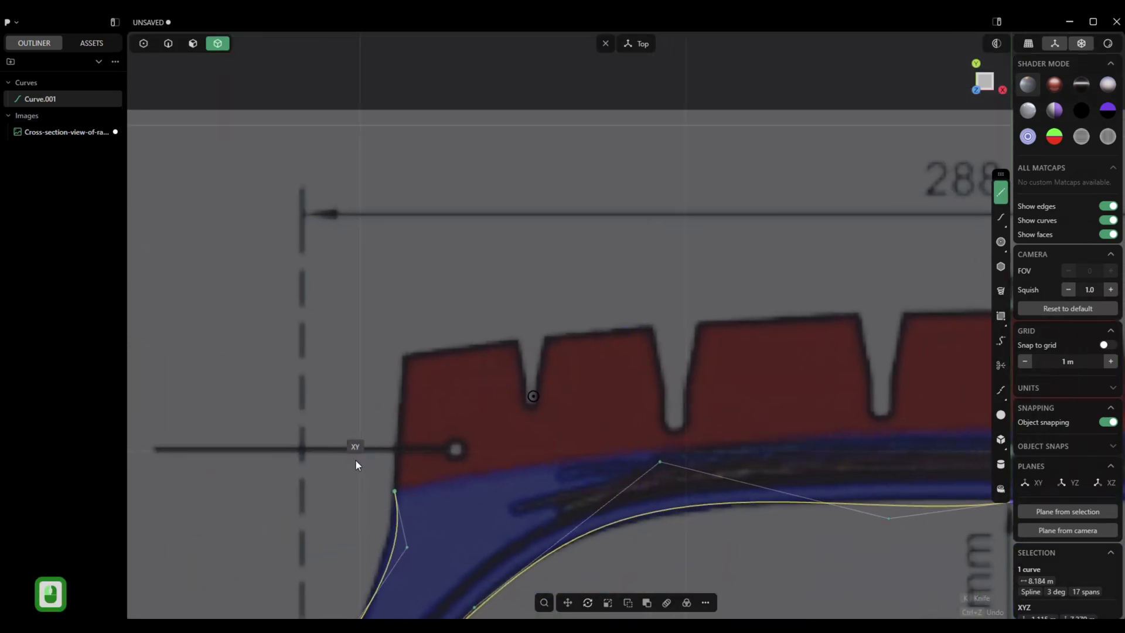
pyautogui.click(409, 495)
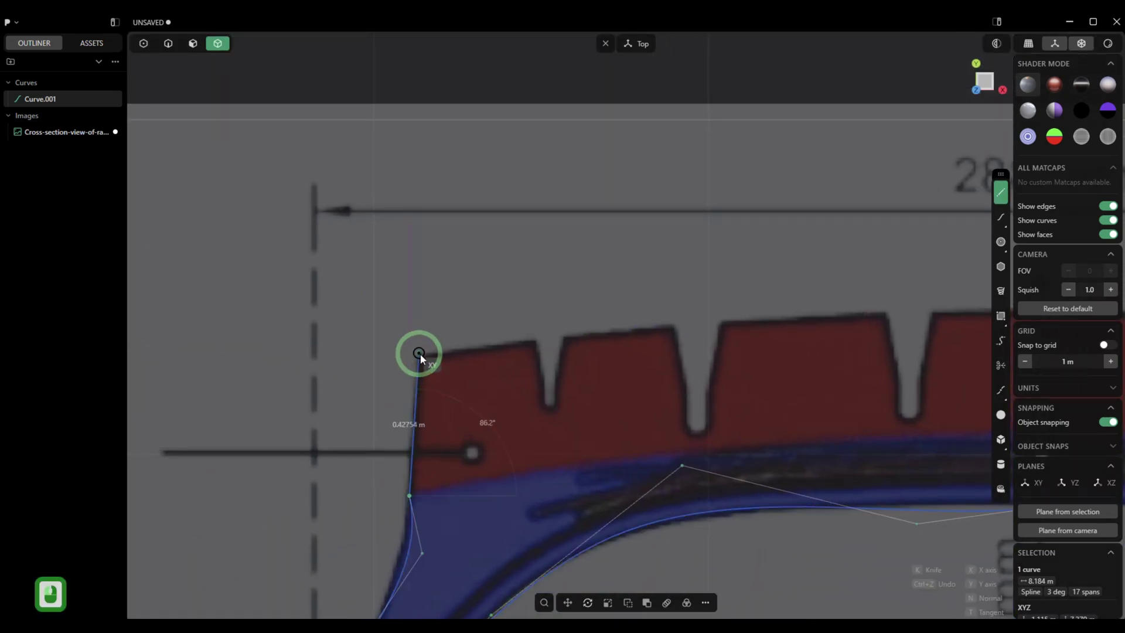
pyautogui.click(423, 354)
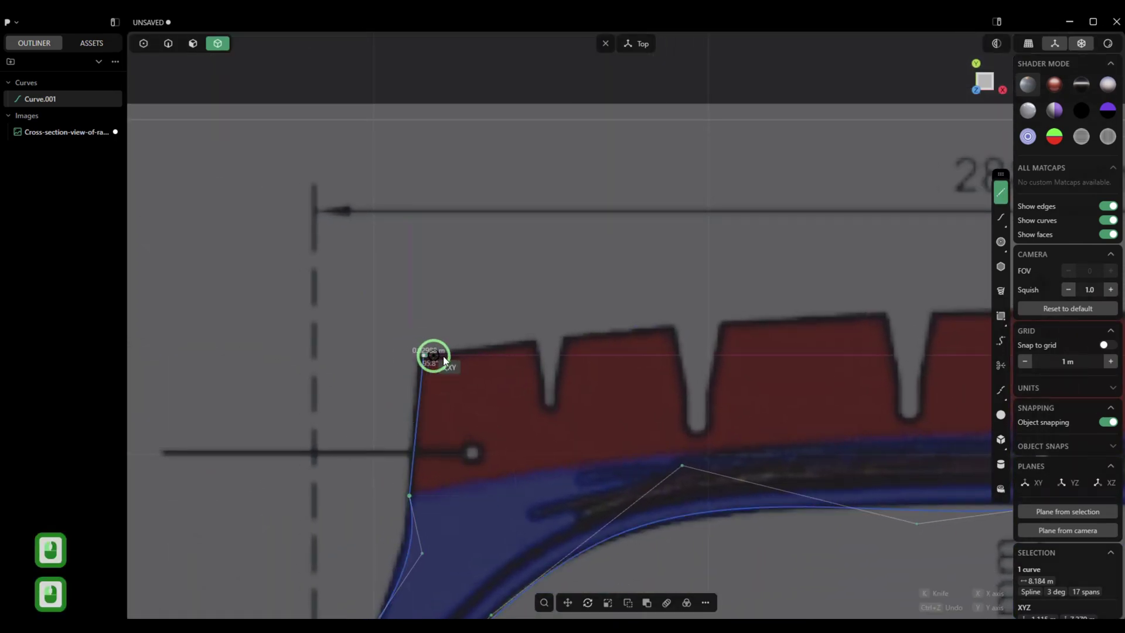
pyautogui.click(533, 340)
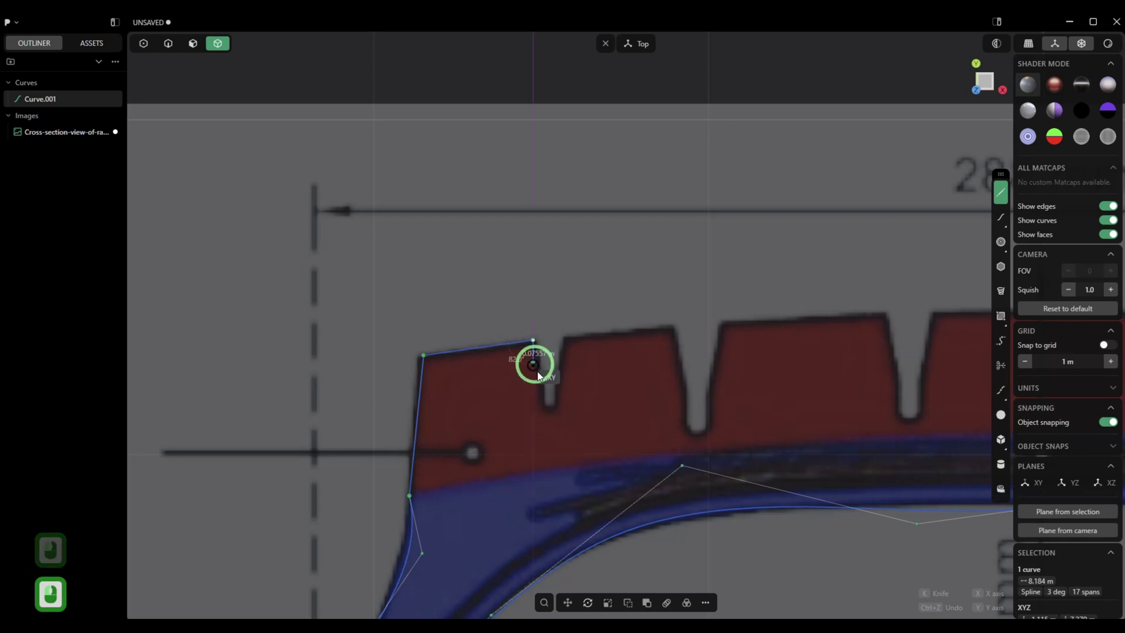
pyautogui.click(550, 407)
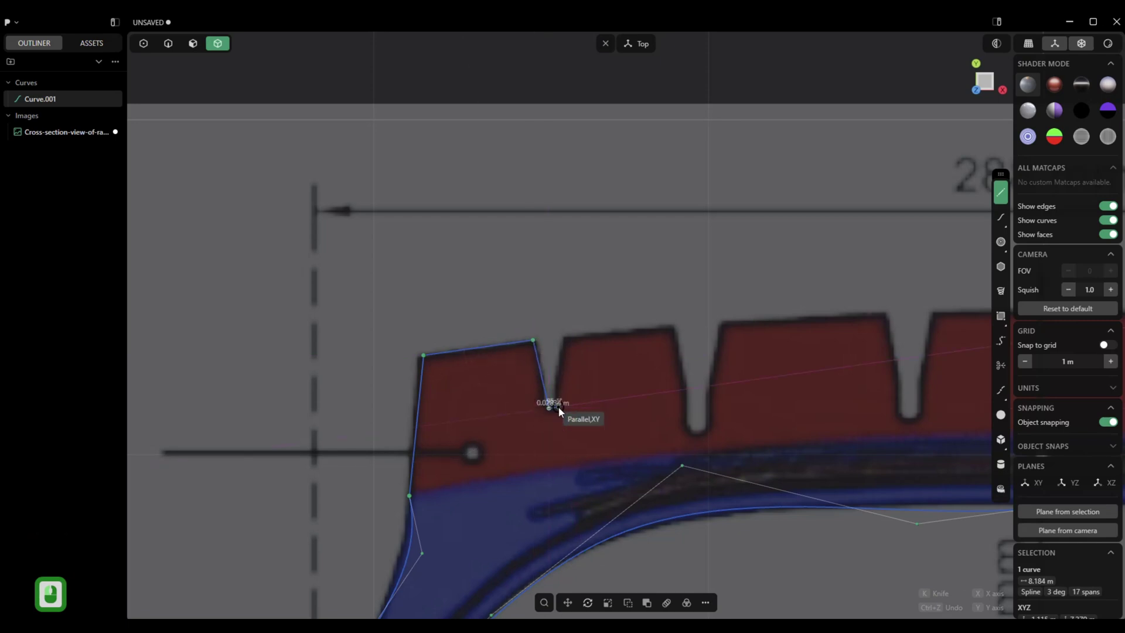
pyautogui.click(558, 407)
pyautogui.click(564, 336)
# Continue the polyline along the second tread block, around the second groove and across the third block for about 0.5 m
pyautogui.click(676, 320)
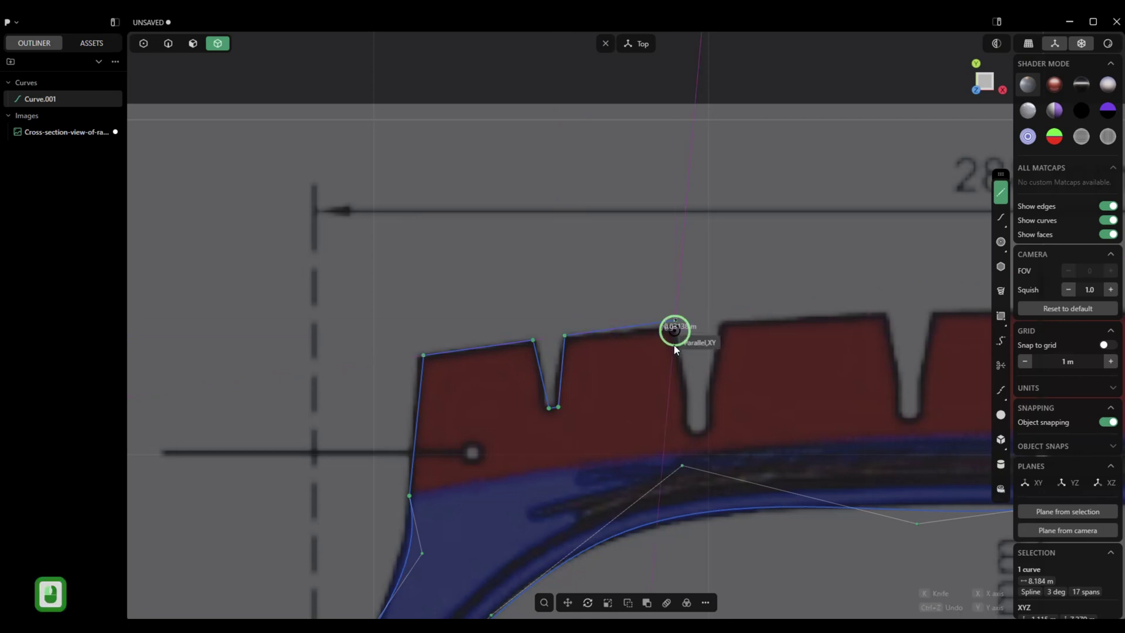
pyautogui.click(696, 427)
pyautogui.click(702, 427)
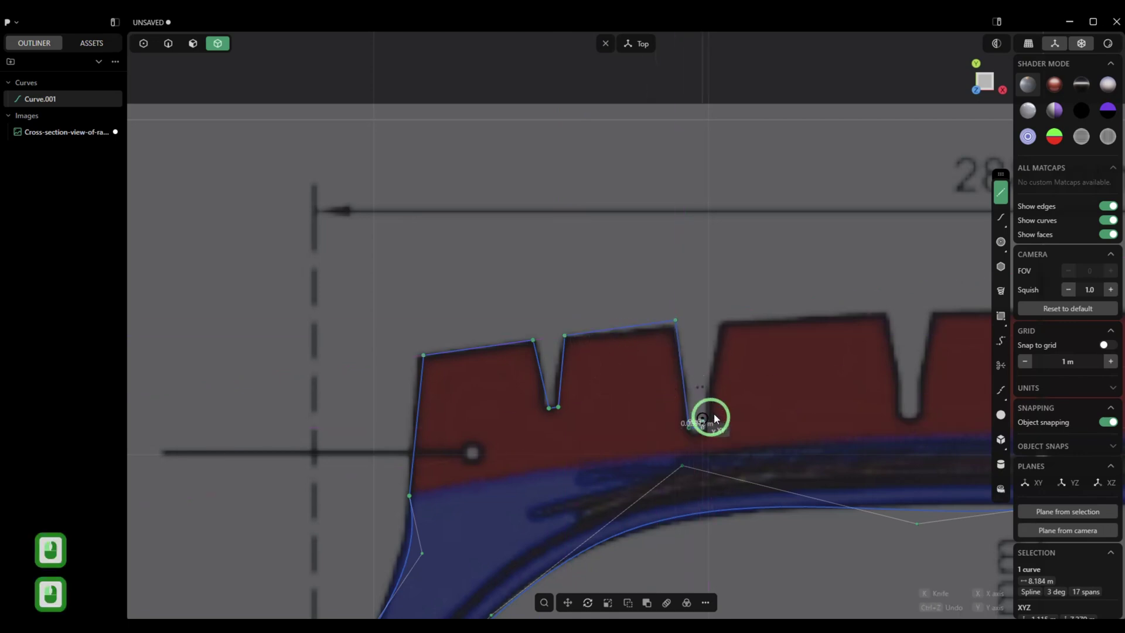
pyautogui.click(722, 325)
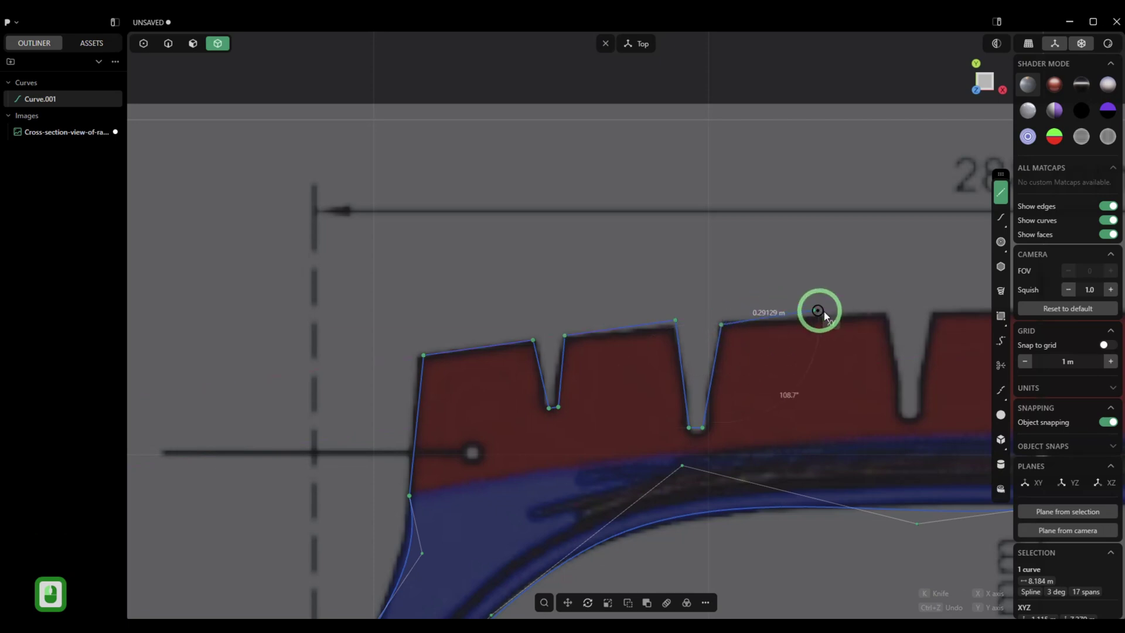
pyautogui.click(888, 311)
pyautogui.moveTo(885, 310); pyautogui.dragTo(597, 399, button='middle')
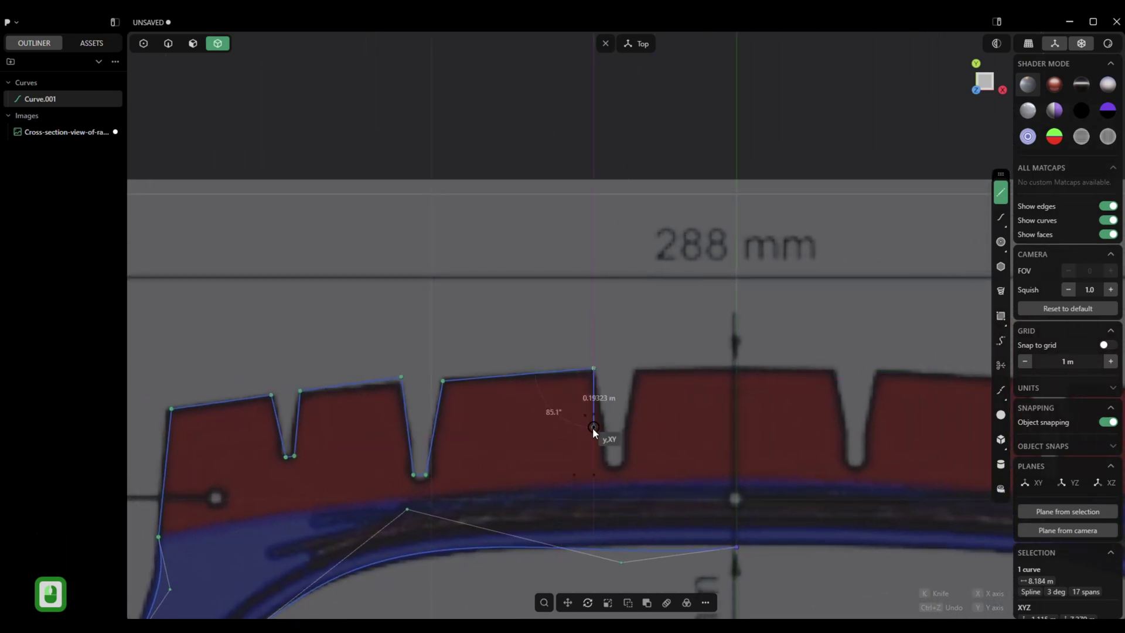
# Trace the polyline around the third groove and along the centre block's top to the Y axis, and finish the curve there
pyautogui.click(610, 457)
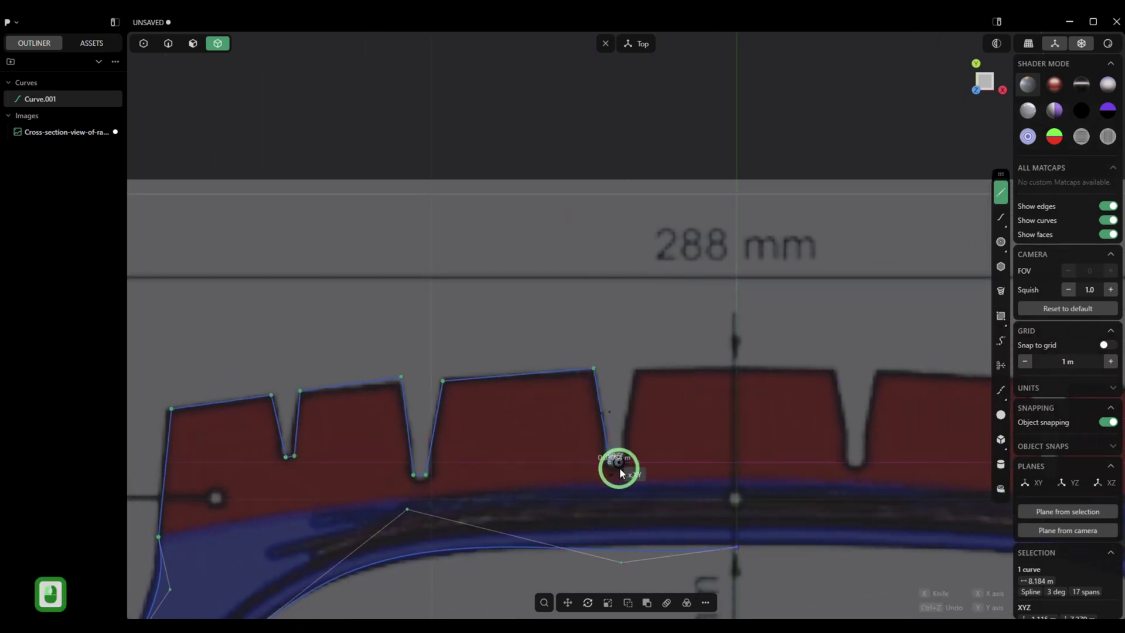
pyautogui.click(622, 463)
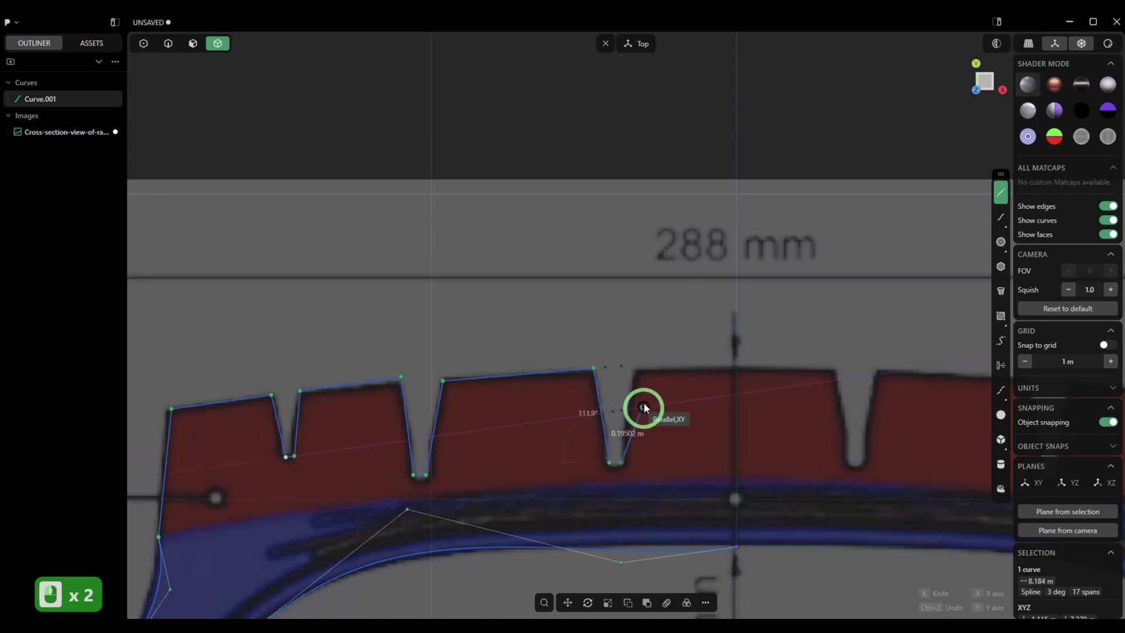
pyautogui.click(640, 365)
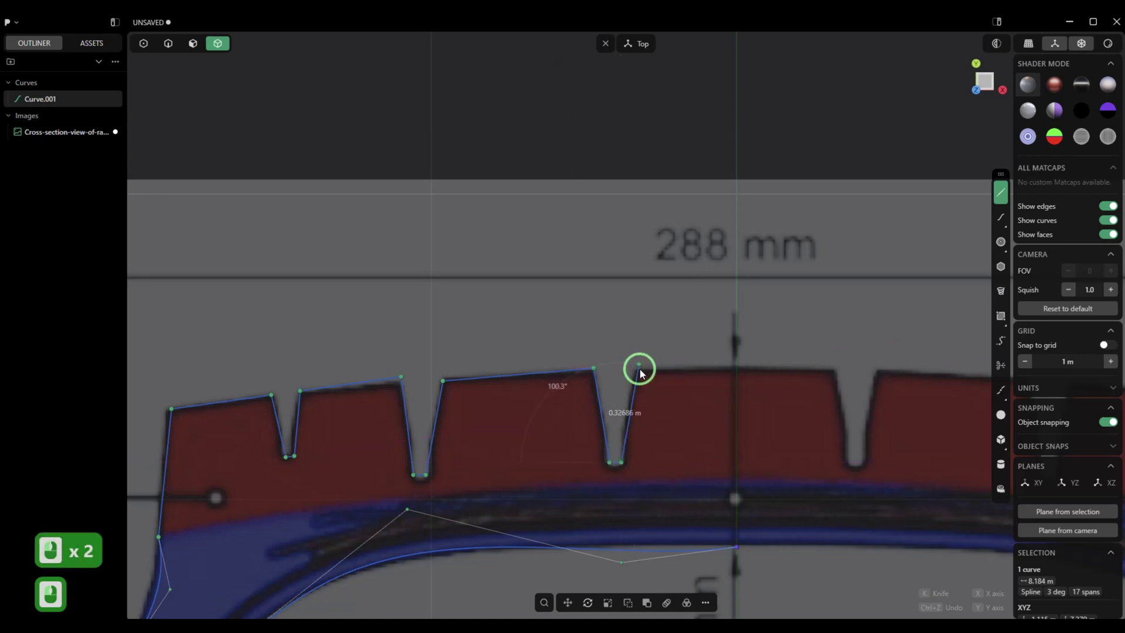
pyautogui.click(734, 365)
pyautogui.scroll(-2, 703, 373)
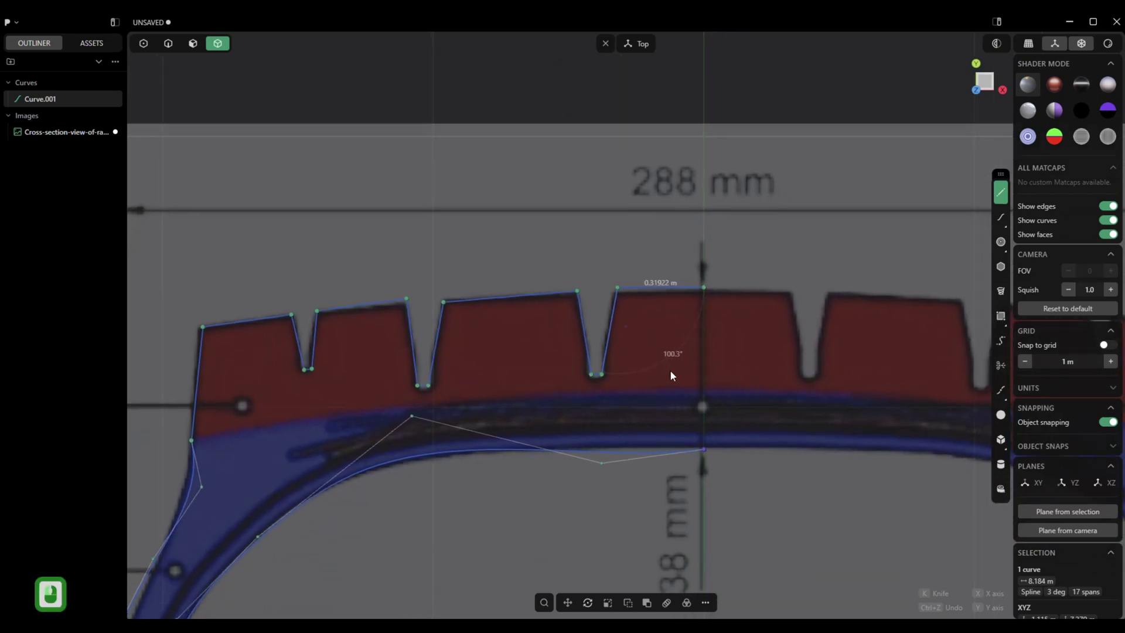
pyautogui.scroll(-2, 668, 372)
pyautogui.rightClick(648, 293)
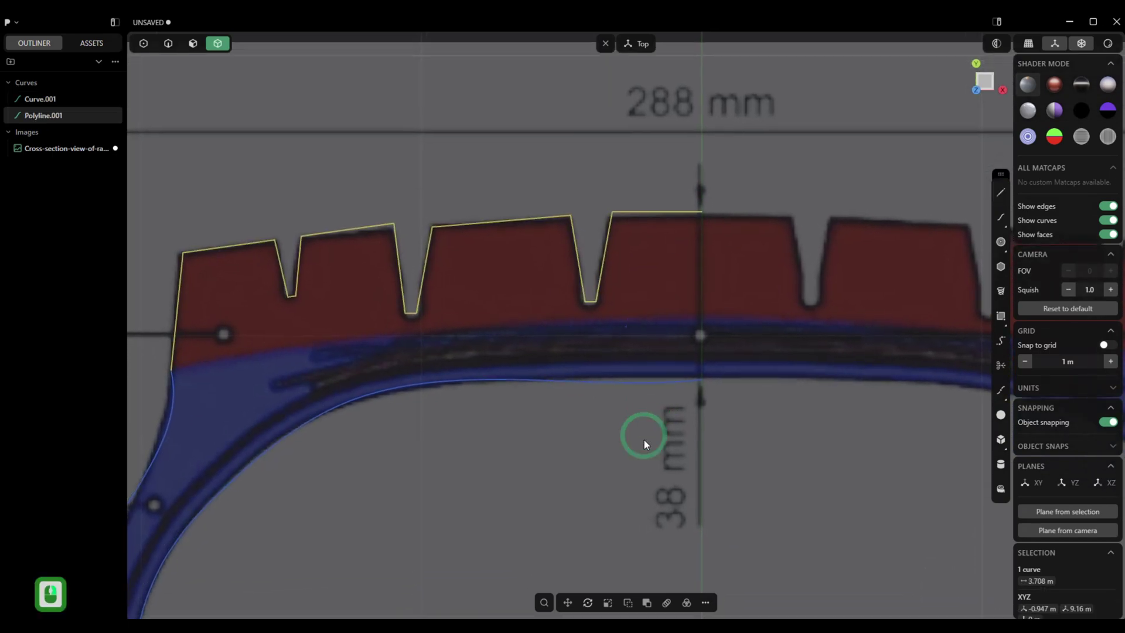
# Join the tread polyline and the sidewall spline into a single half-profile curve
pyautogui.scroll(-5, 519, 563)
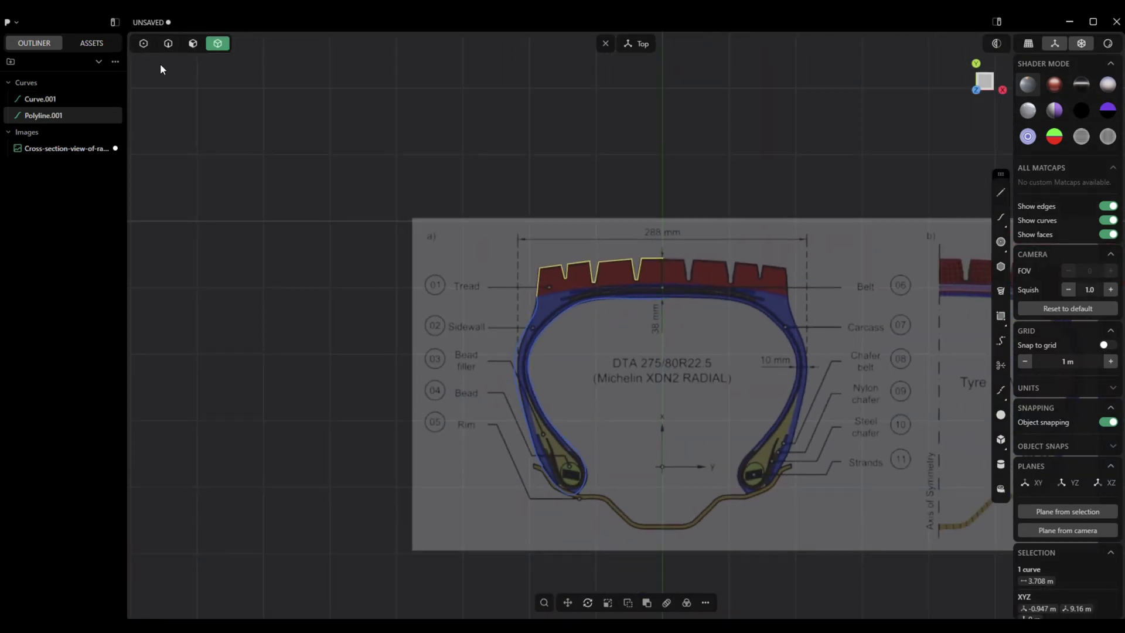
pyautogui.click(168, 45)
pyautogui.click(660, 298)
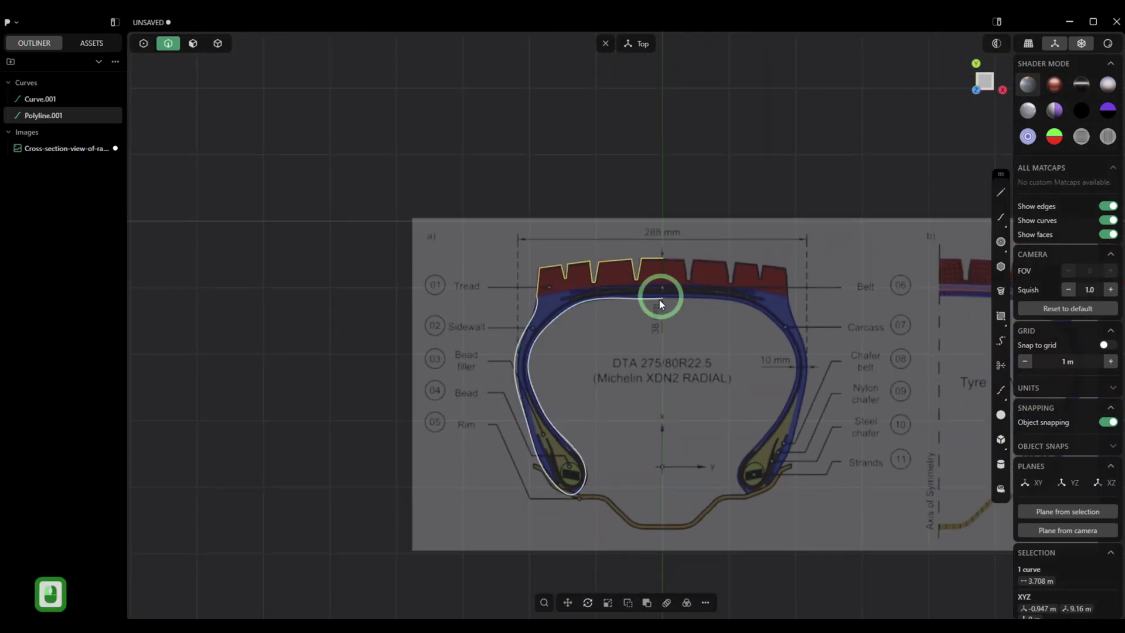
pyautogui.keyDown('shift'); pyautogui.click(629, 294); pyautogui.keyUp('shift')
pyautogui.keyDown('shift'); pyautogui.click(575, 311); pyautogui.keyUp('shift')
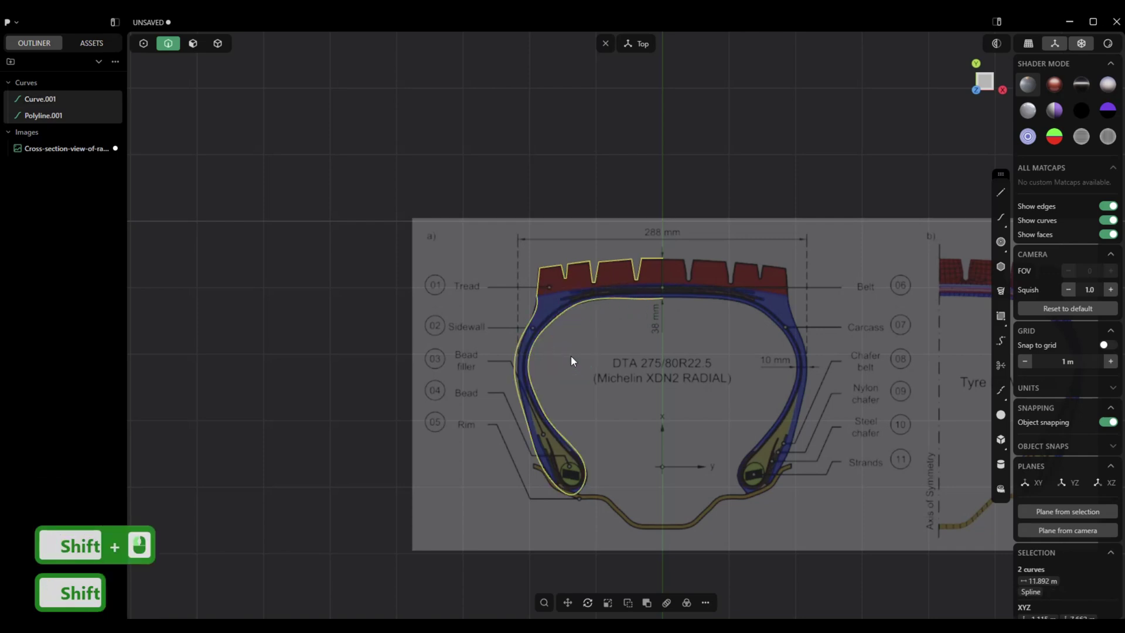
pyautogui.press('j')
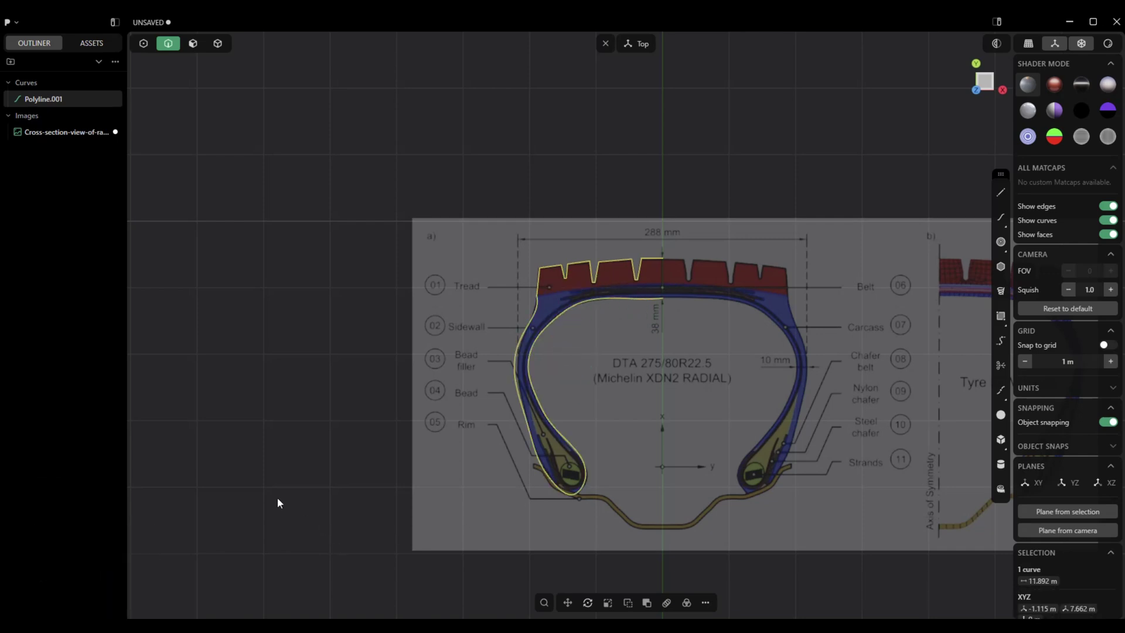
# Mirror the half-profile along X across the Y axis to form the right half, with Cut down mirror plane on and Union halves off
pyautogui.hotkey('alt', 'x')
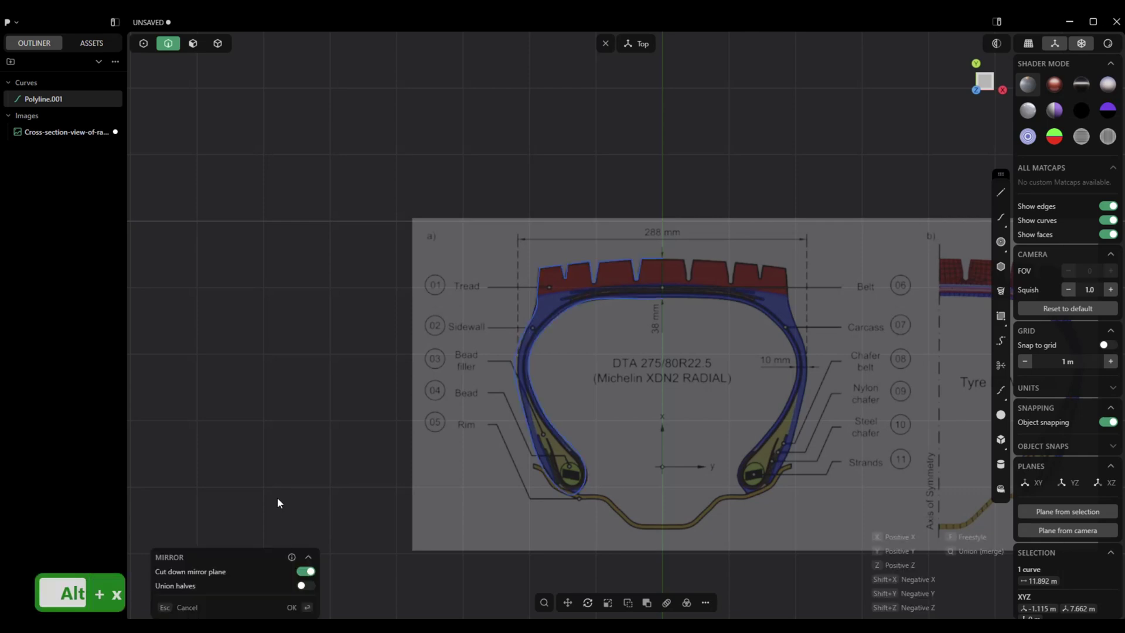
pyautogui.scroll(-5, 690, 356)
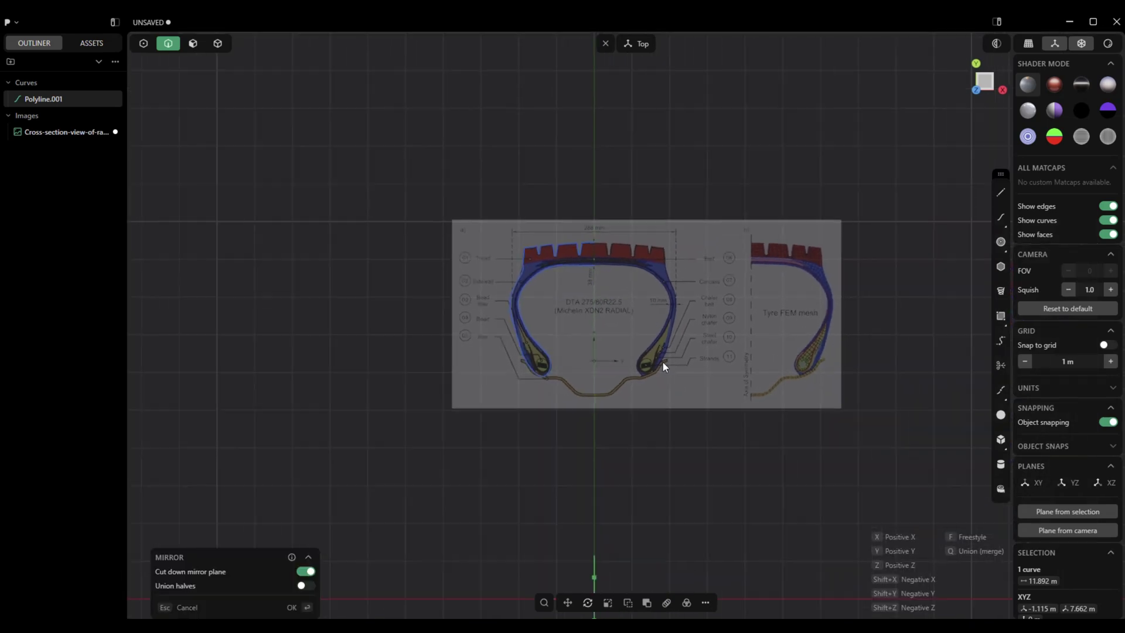
pyautogui.keyDown('shift'); pyautogui.moveTo(659, 363); pyautogui.dragTo(624, 211, button='middle'); pyautogui.keyUp('shift')
pyautogui.scroll(3, 578, 439)
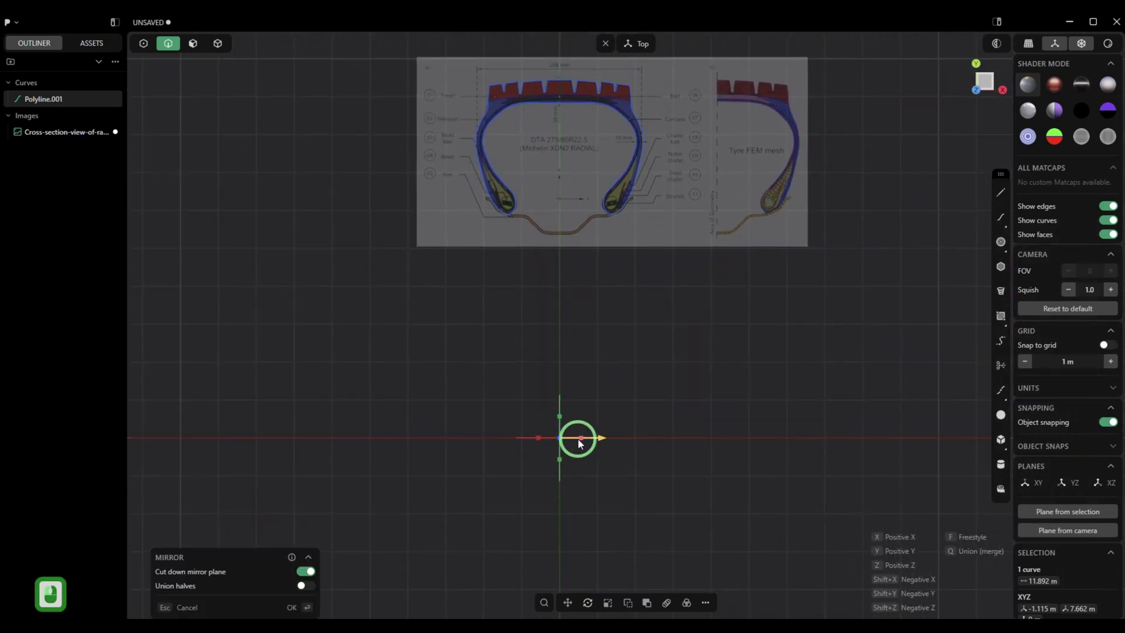
pyautogui.press('/')
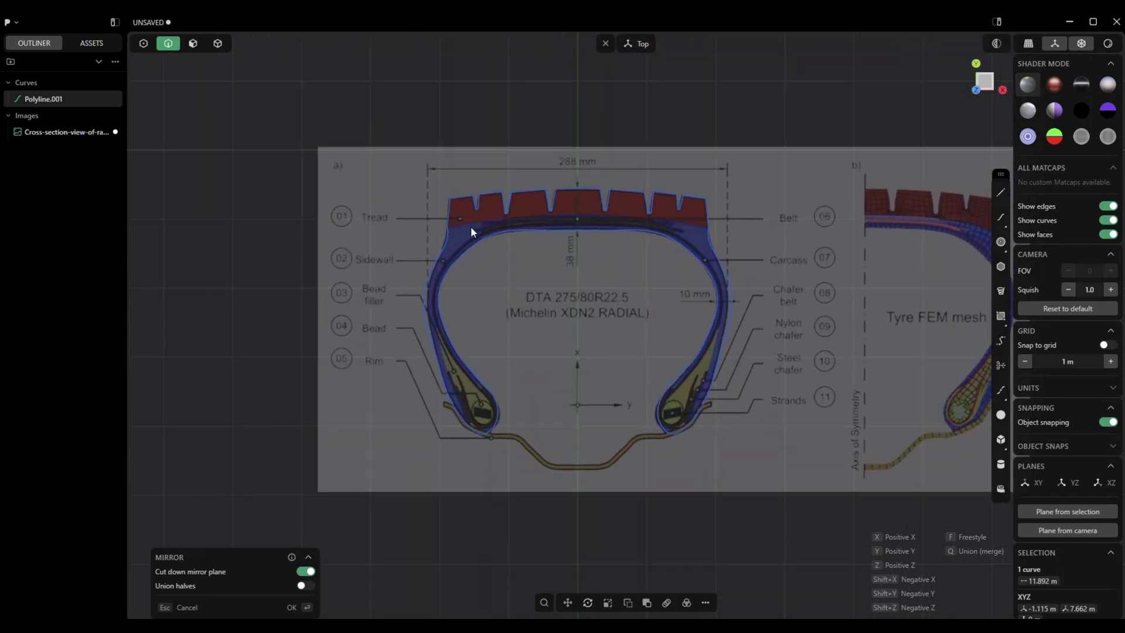
pyautogui.click(291, 607)
# Join the left and right half-profiles into one closed tyre cross-section curve
pyautogui.click(515, 214)
pyautogui.keyDown('shift'); pyautogui.click(538, 239); pyautogui.keyUp('shift')
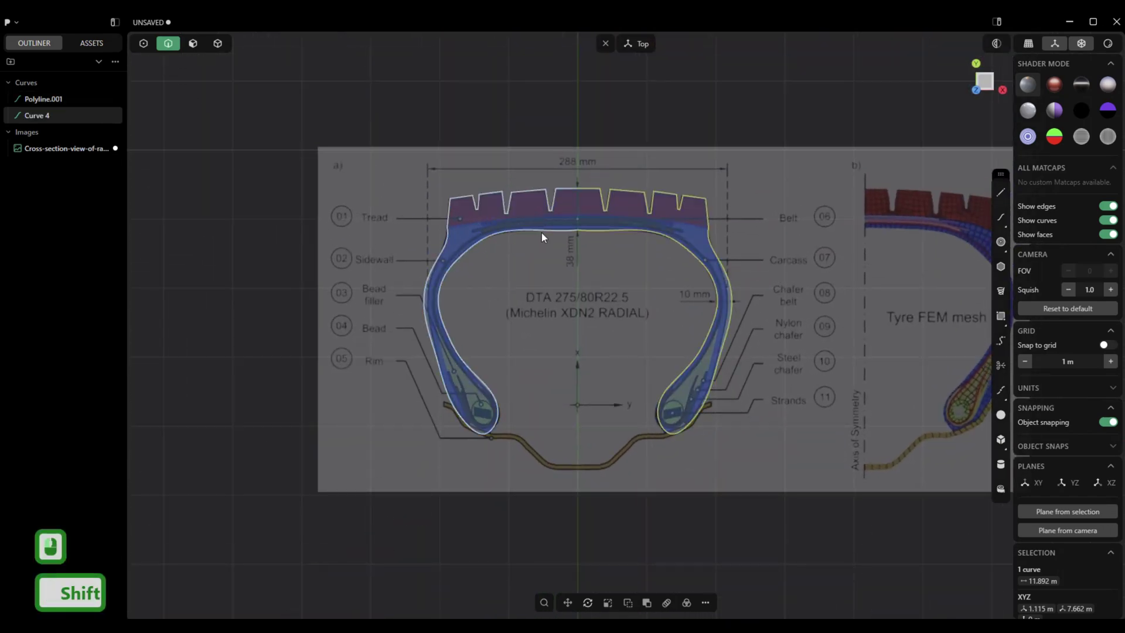
pyautogui.keyDown('shift'); pyautogui.click(543, 234); pyautogui.keyUp('shift')
pyautogui.press('j')
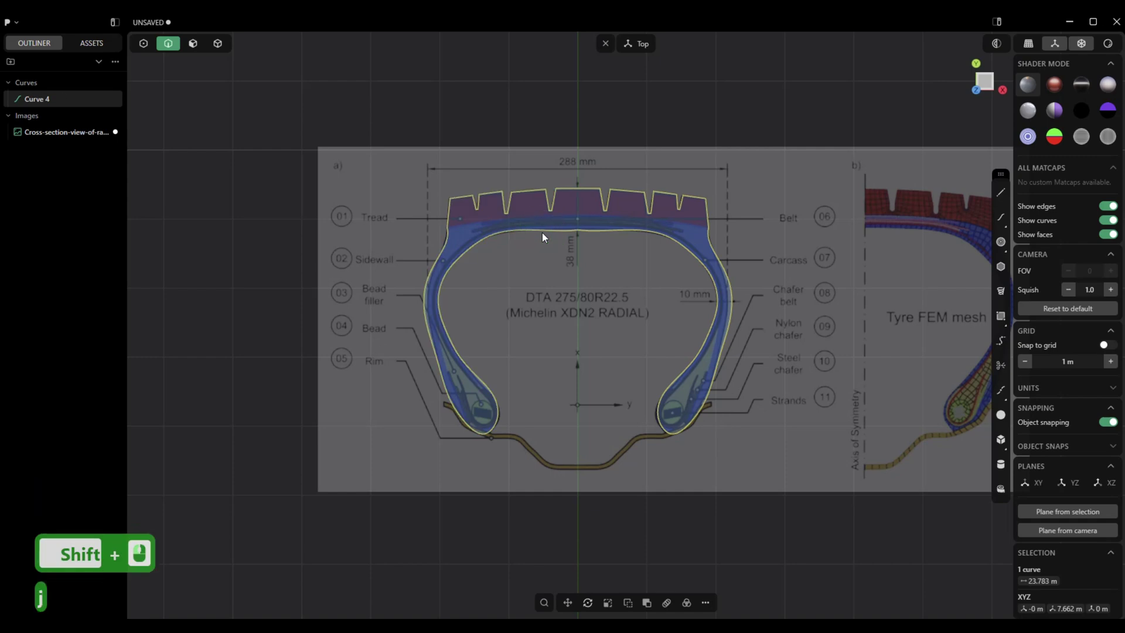
# Move the control points just below the tread corners outward, the left to X -1.892, Y 8.727 m and the right to X 1.879, Y 8.716 m
pyautogui.scroll(3, 543, 233)
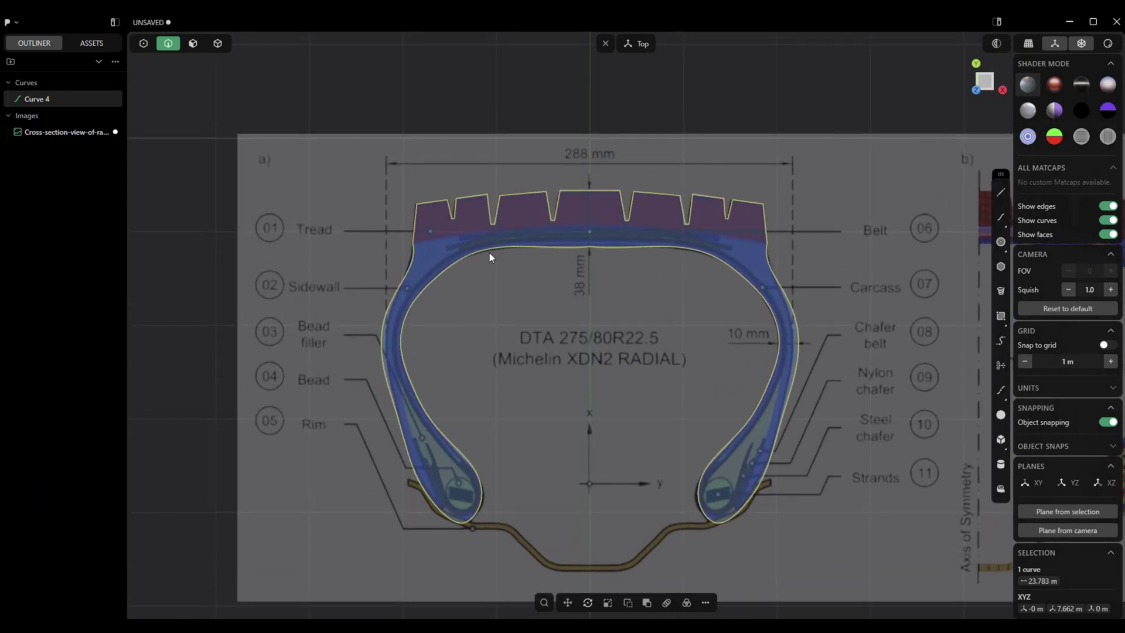
pyautogui.scroll(2, 487, 253)
pyautogui.keyDown('shift'); pyautogui.moveTo(403, 287); pyautogui.dragTo(522, 294, button='middle'); pyautogui.keyUp('shift')
pyautogui.scroll(-1, 494, 293)
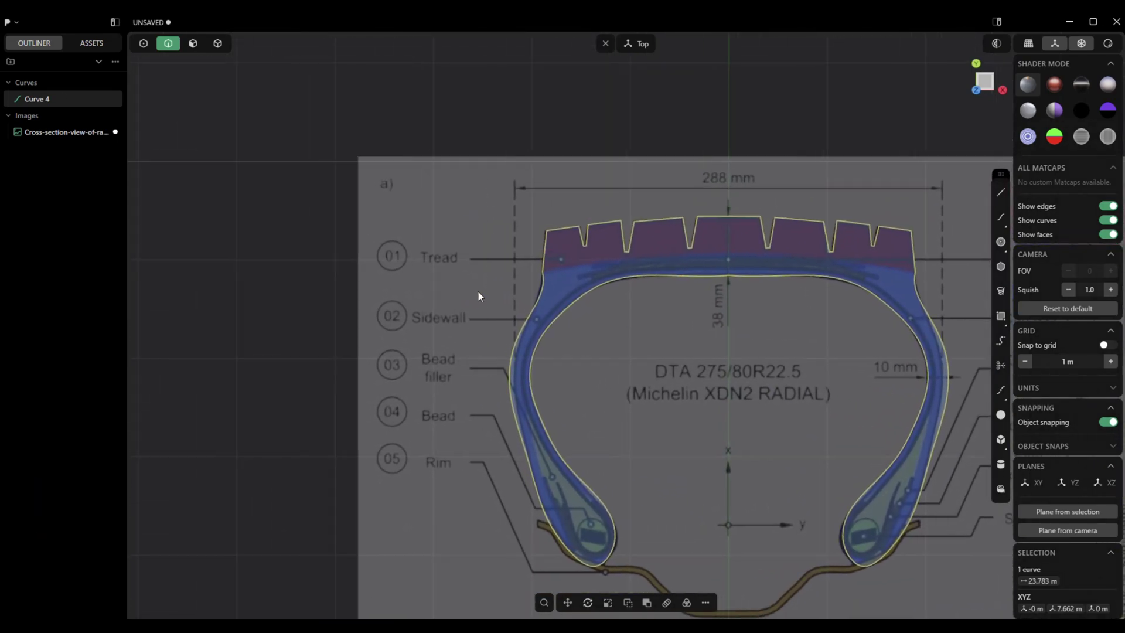
pyautogui.scroll(3, 540, 288)
pyautogui.click(143, 43)
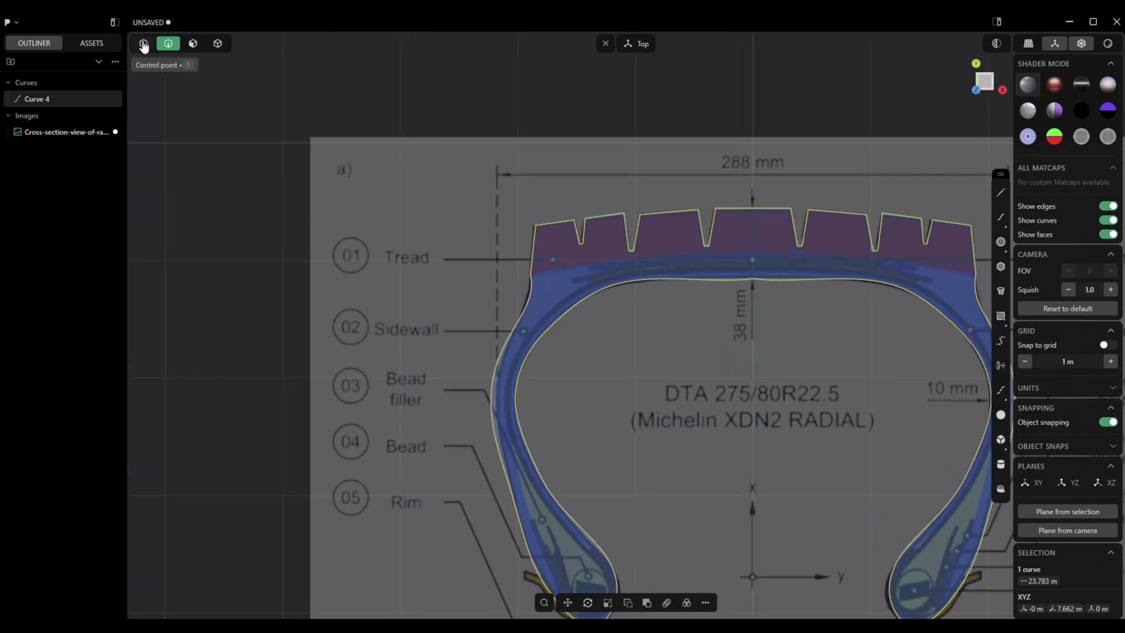
pyautogui.click(534, 293)
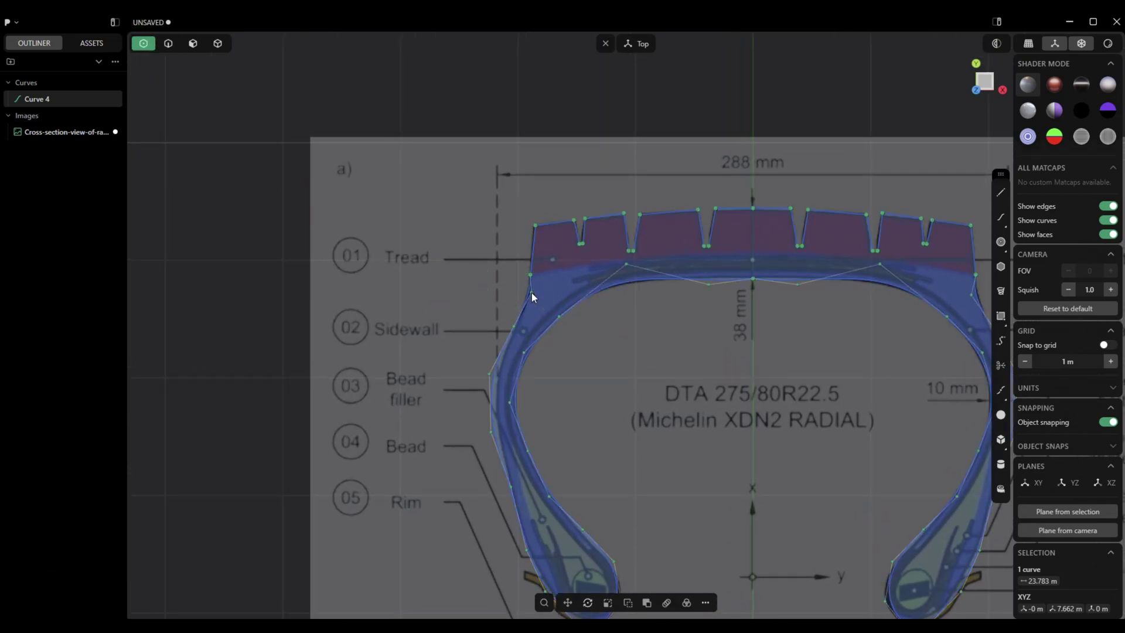
pyautogui.click(531, 294)
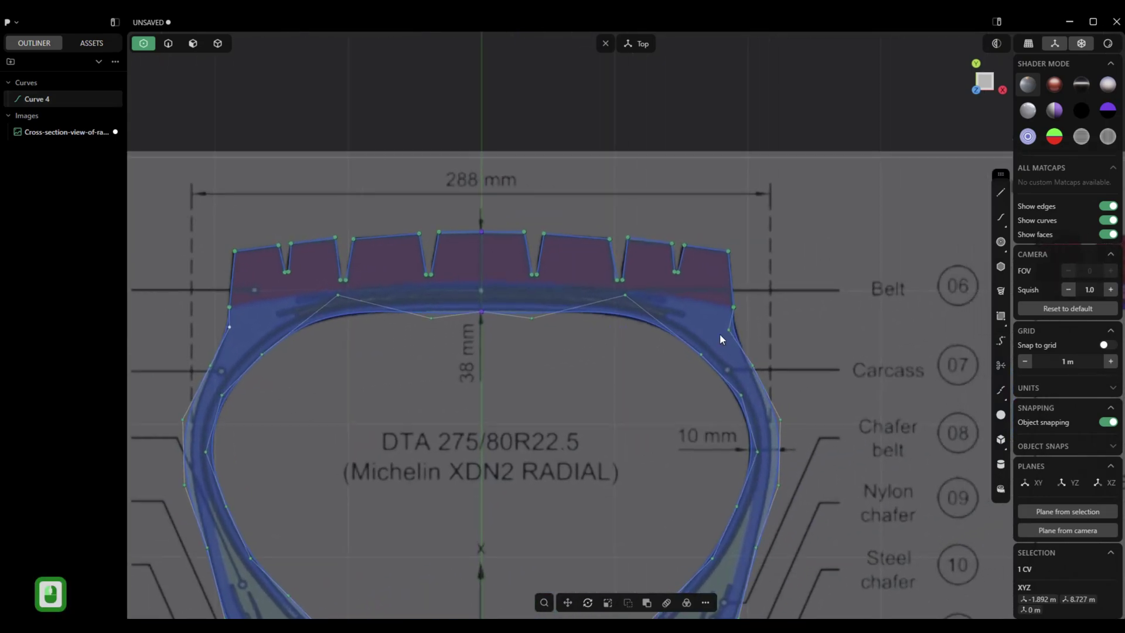
pyautogui.keyDown('shift'); pyautogui.moveTo(730, 334); pyautogui.dragTo(715, 335, button='middle'); pyautogui.keyUp('shift')
pyautogui.click(709, 329)
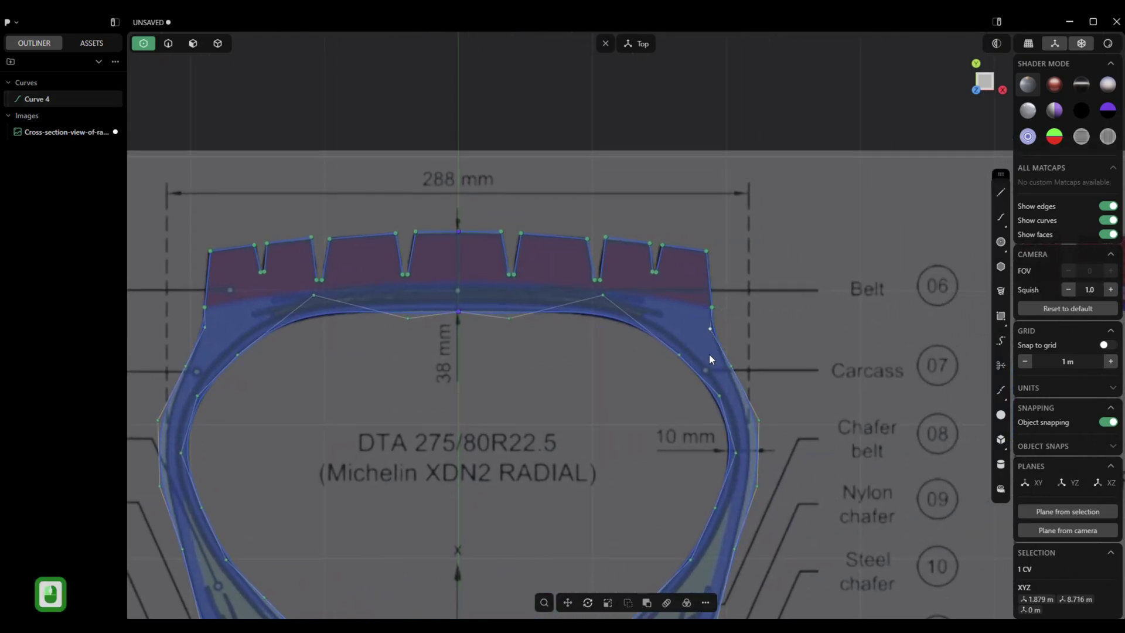
# Deselect the moved control point, switch to edge selection mode, and hide the cross-section reference image
pyautogui.scroll(-4, 709, 360)
pyautogui.keyDown('shift'); pyautogui.moveTo(685, 417); pyautogui.dragTo(695, 414, button='middle'); pyautogui.keyUp('shift')
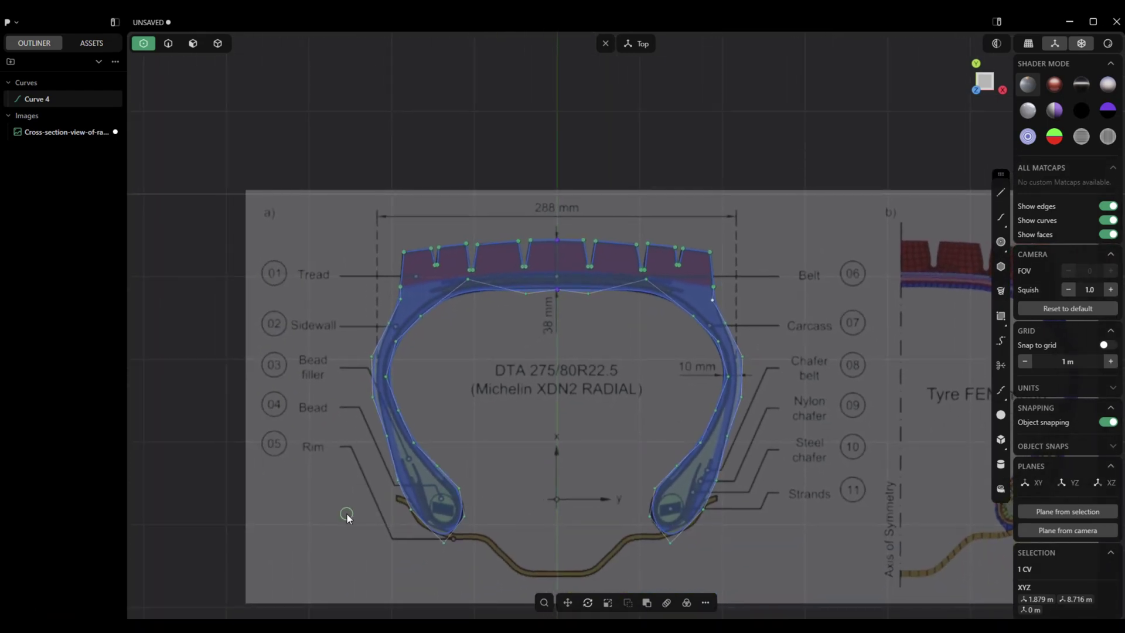
pyautogui.click(325, 528)
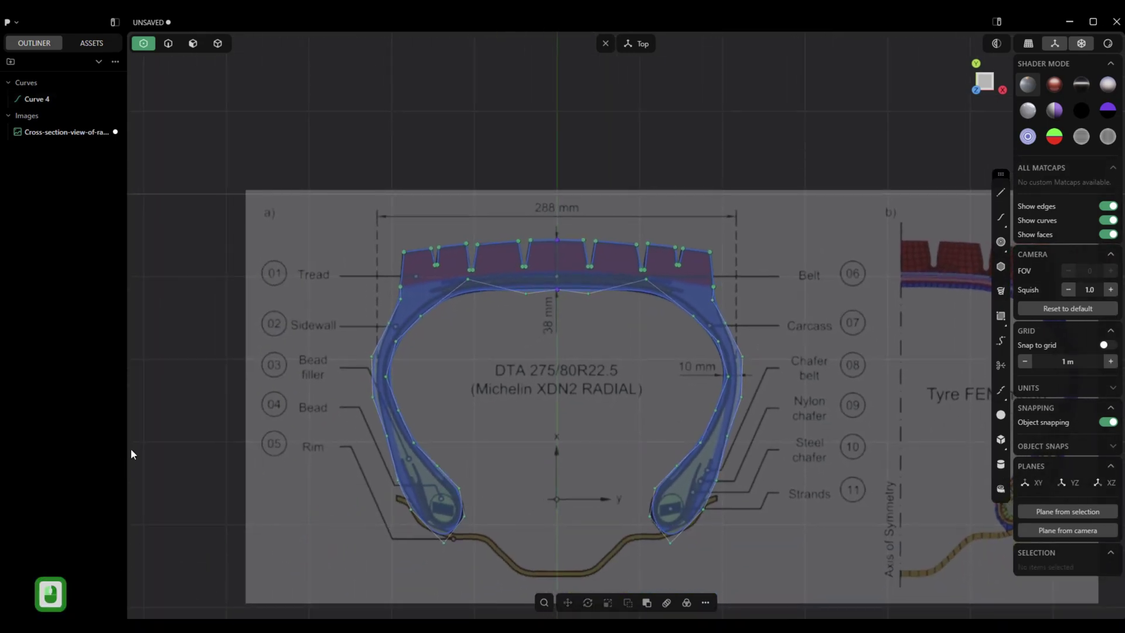
pyautogui.click(167, 45)
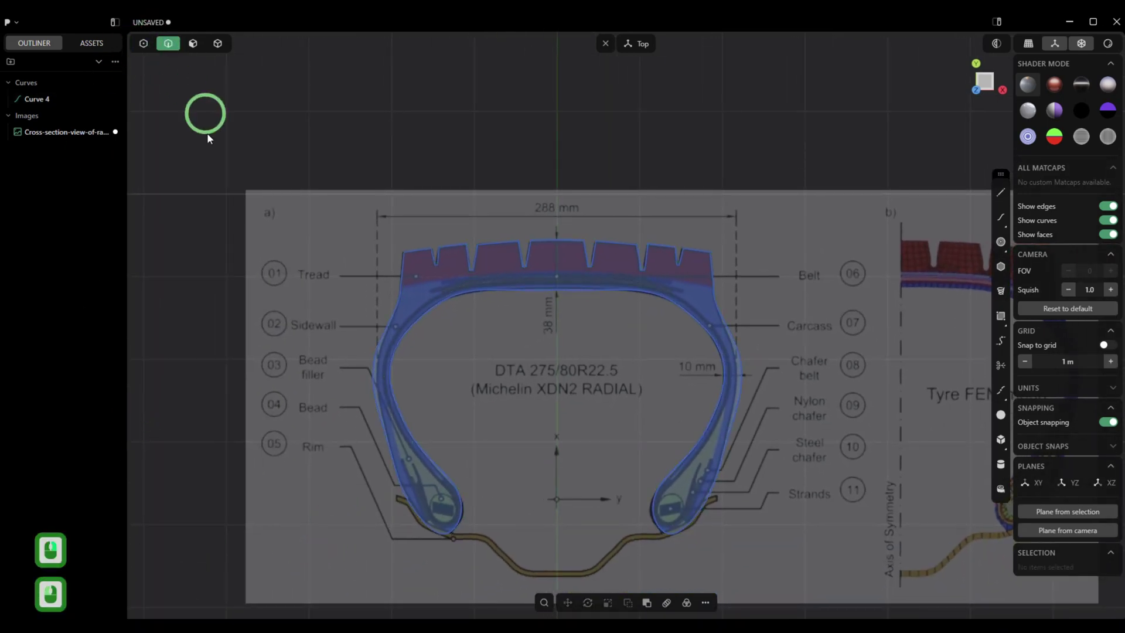
pyautogui.doubleClick(216, 244)
pyautogui.scroll(-4, 530, 346)
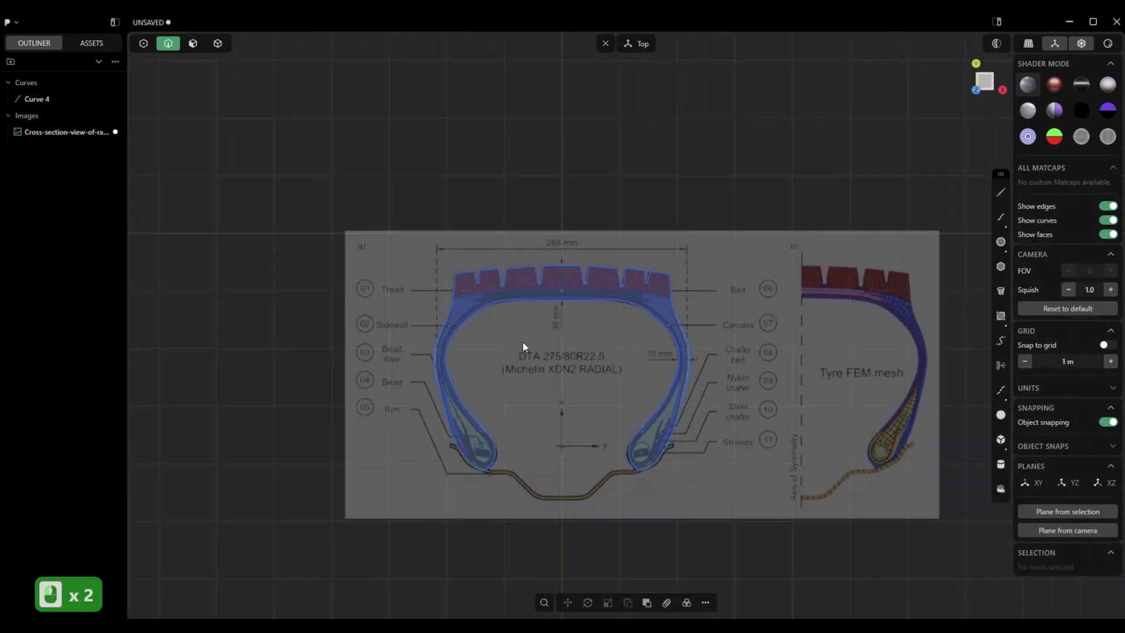
pyautogui.moveTo(100, 135)
pyautogui.click(83, 133)
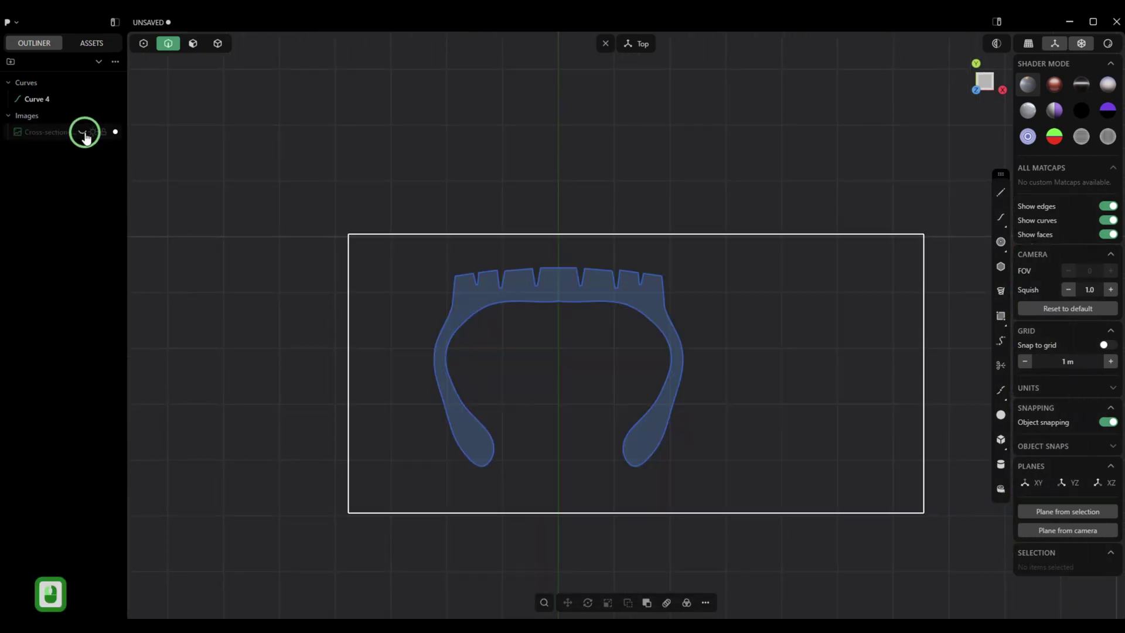
# Revolve the closed tyre cross-section region 360 degrees around the X axis through the origin
pyautogui.scroll(-3, 314, 361)
pyautogui.keyDown('shift'); pyautogui.moveTo(315, 361); pyautogui.dragTo(314, 318, button='middle'); pyautogui.keyUp('shift')
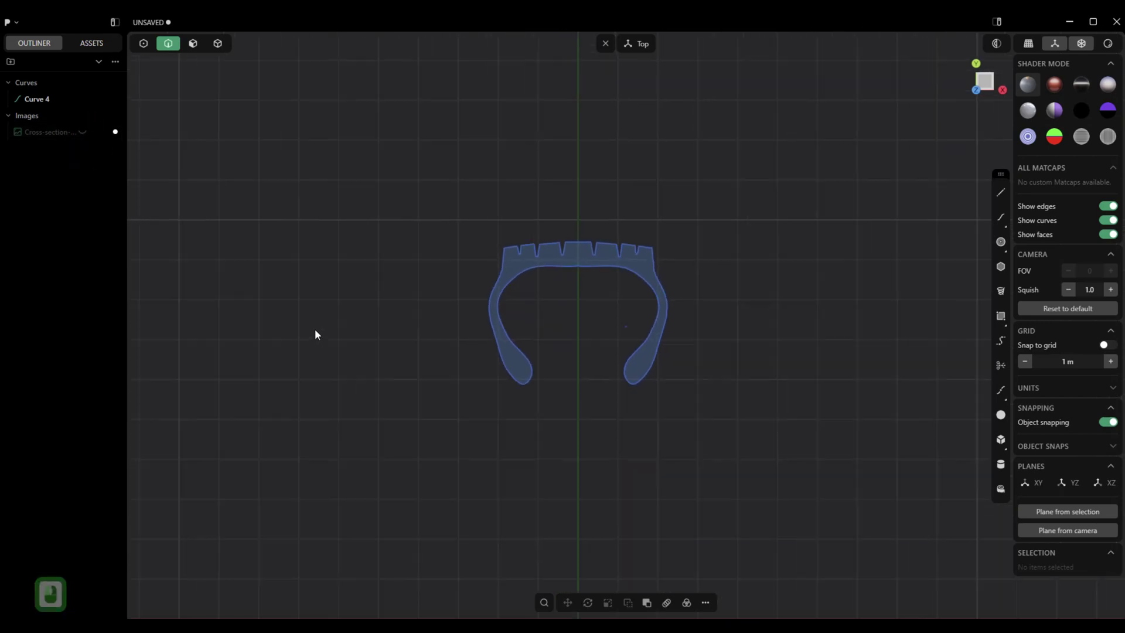
pyautogui.scroll(1, 314, 318)
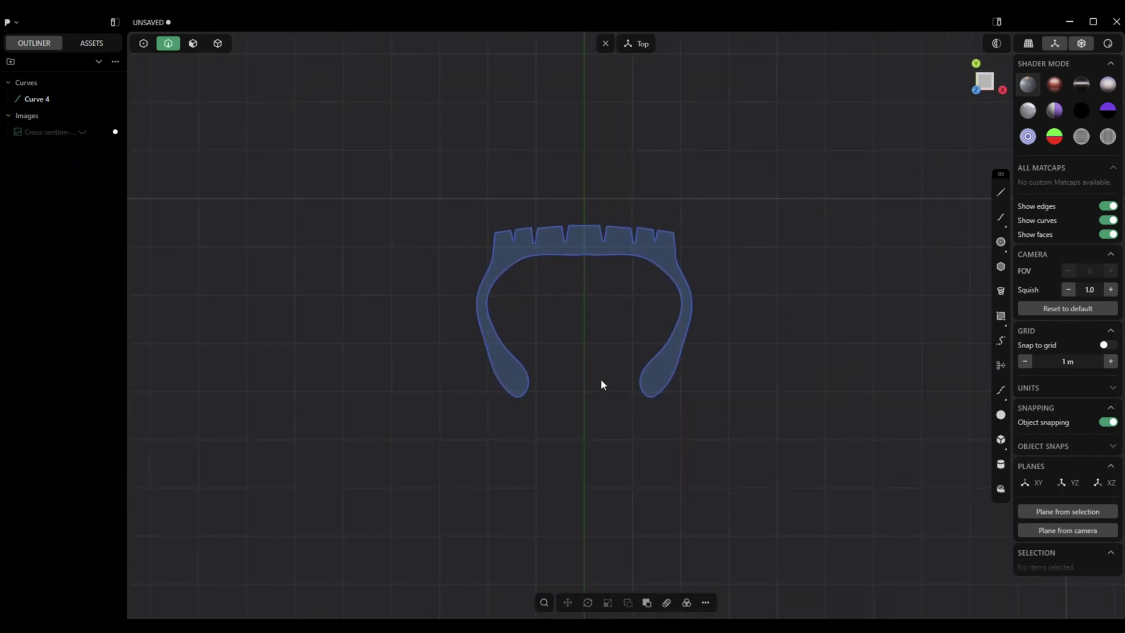
pyautogui.scroll(-3, 701, 398)
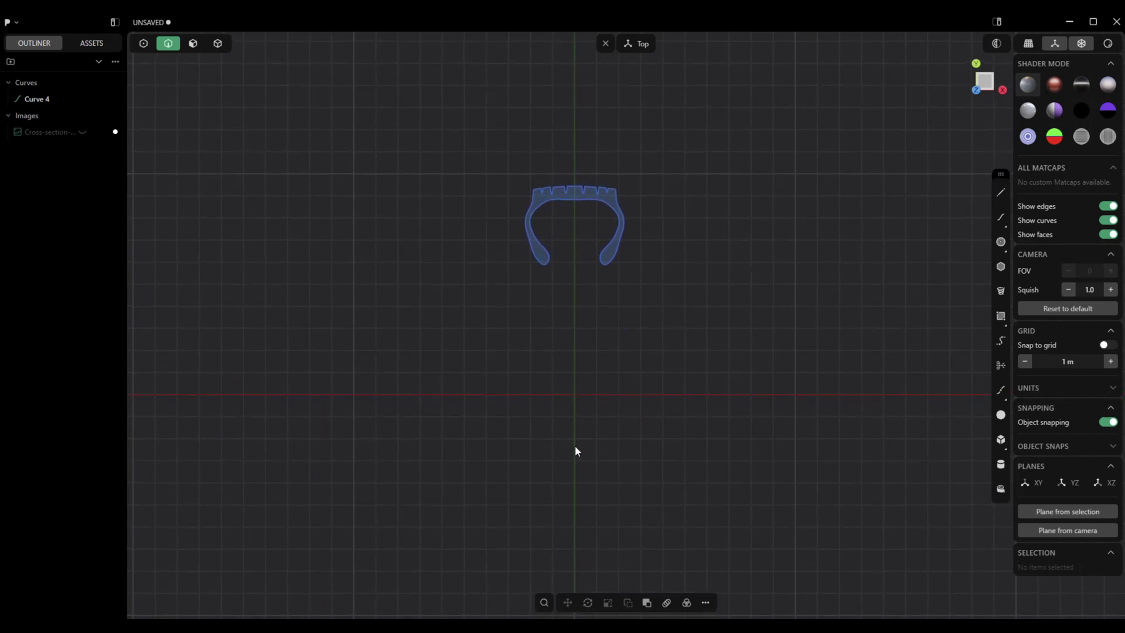
pyautogui.click(193, 46)
pyautogui.click(603, 205)
pyautogui.click(600, 197)
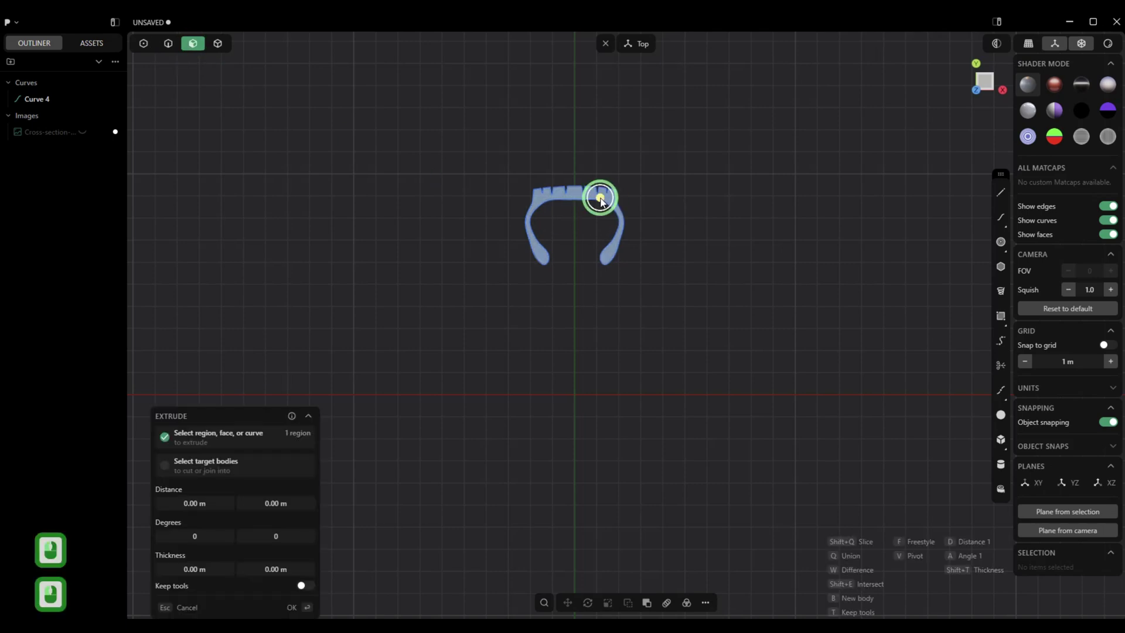
pyautogui.click(706, 604)
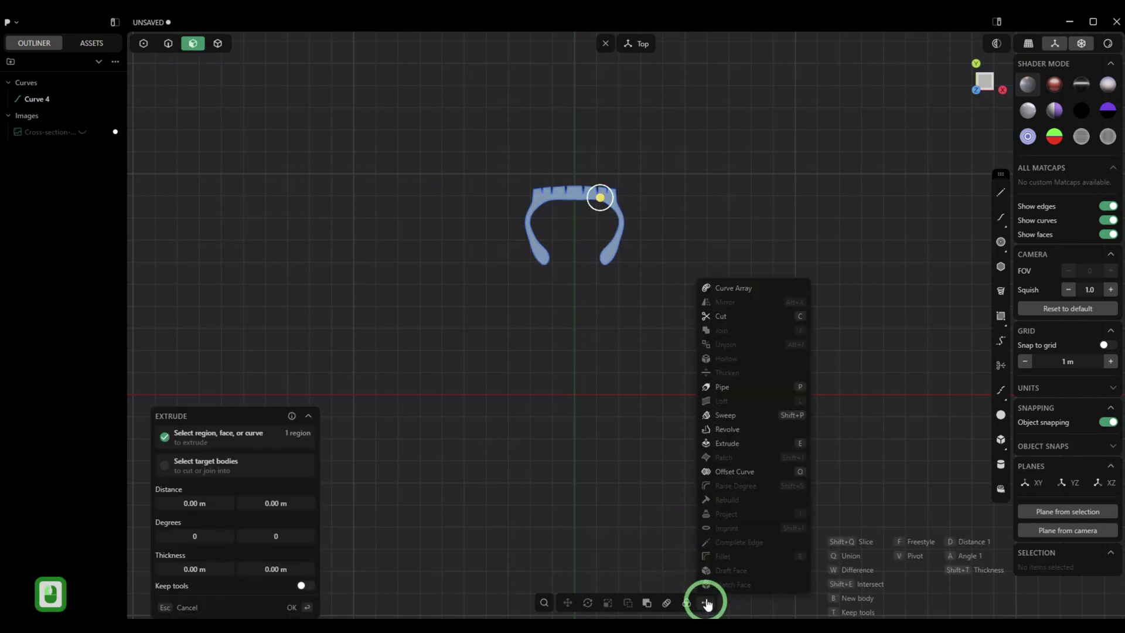
pyautogui.click(736, 432)
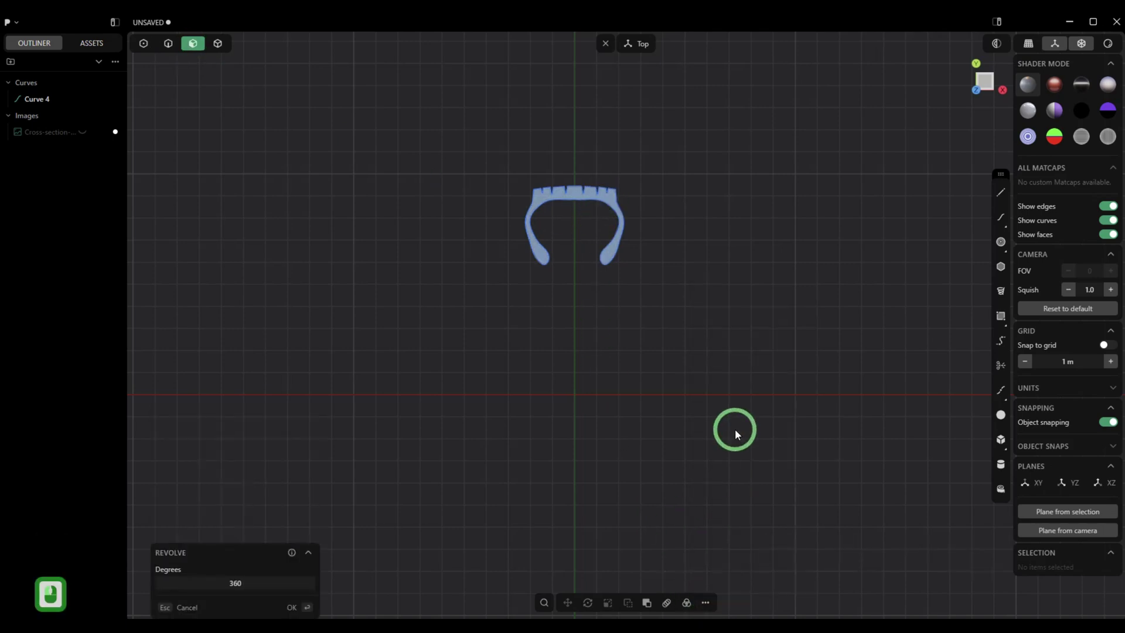
pyautogui.click(571, 396)
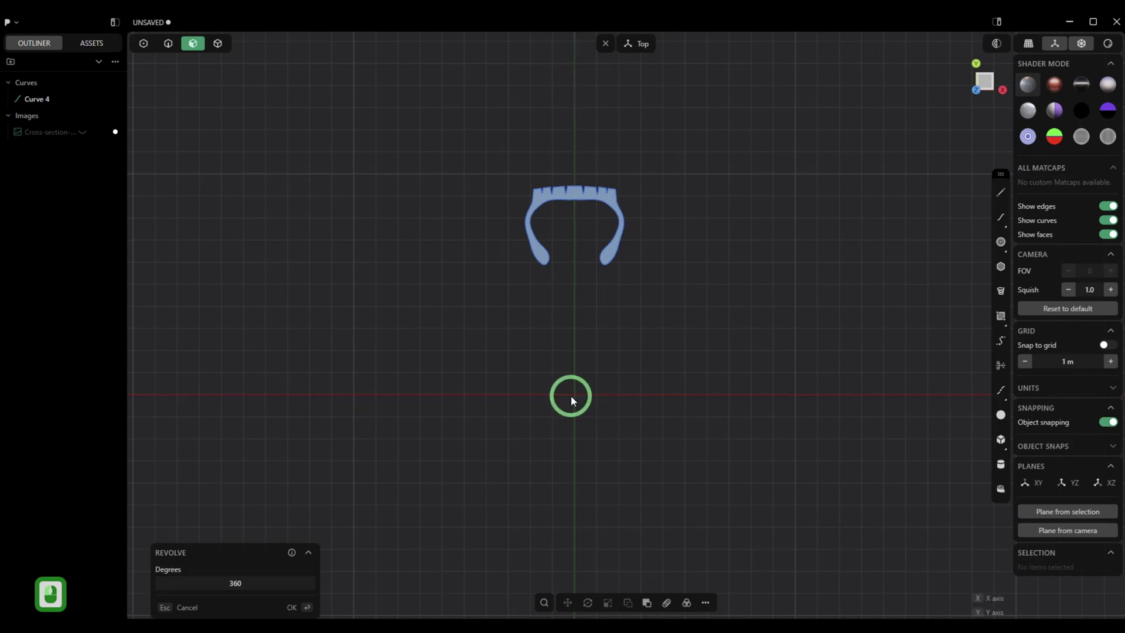
pyautogui.click(605, 46)
pyautogui.moveTo(620, 96); pyautogui.dragTo(588, 394, button='middle')
pyautogui.click(590, 385)
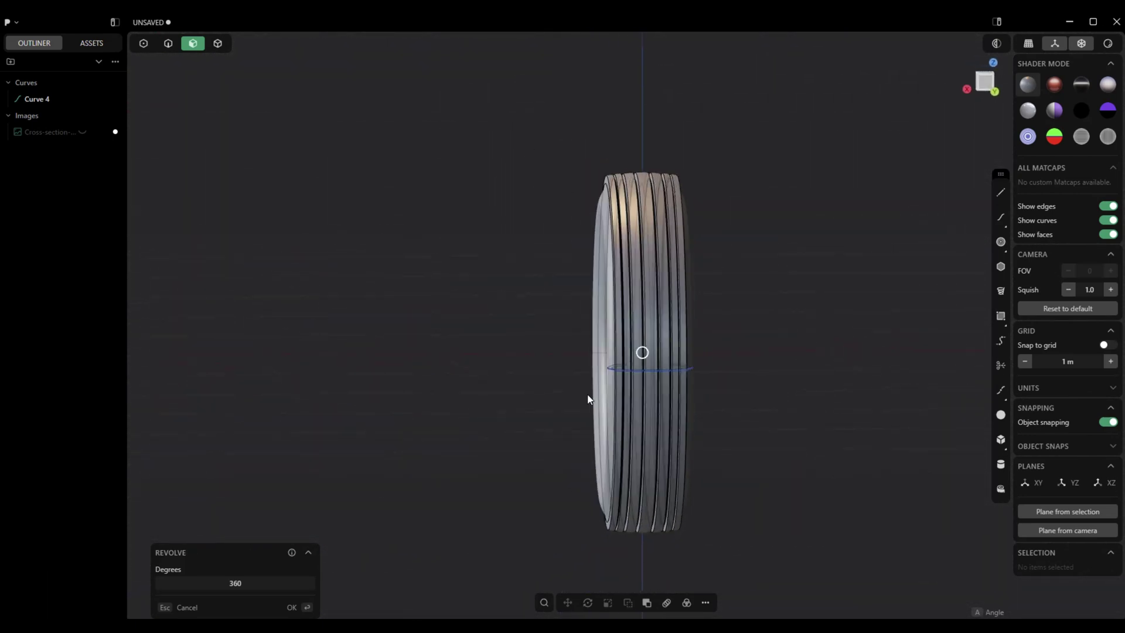
pyautogui.click(290, 609)
# Apply the glossy light grey matcap and widen the revolved tyre by scaling it about 1.25 along X
pyautogui.click(1108, 86)
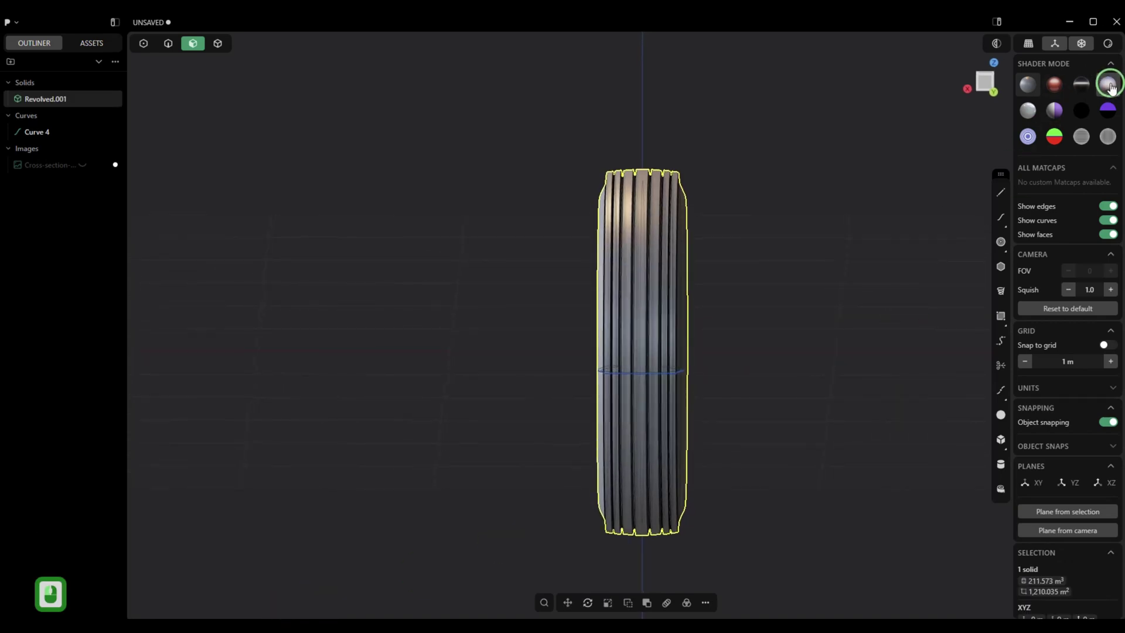
pyautogui.click(1027, 111)
pyautogui.scroll(3, 905, 192)
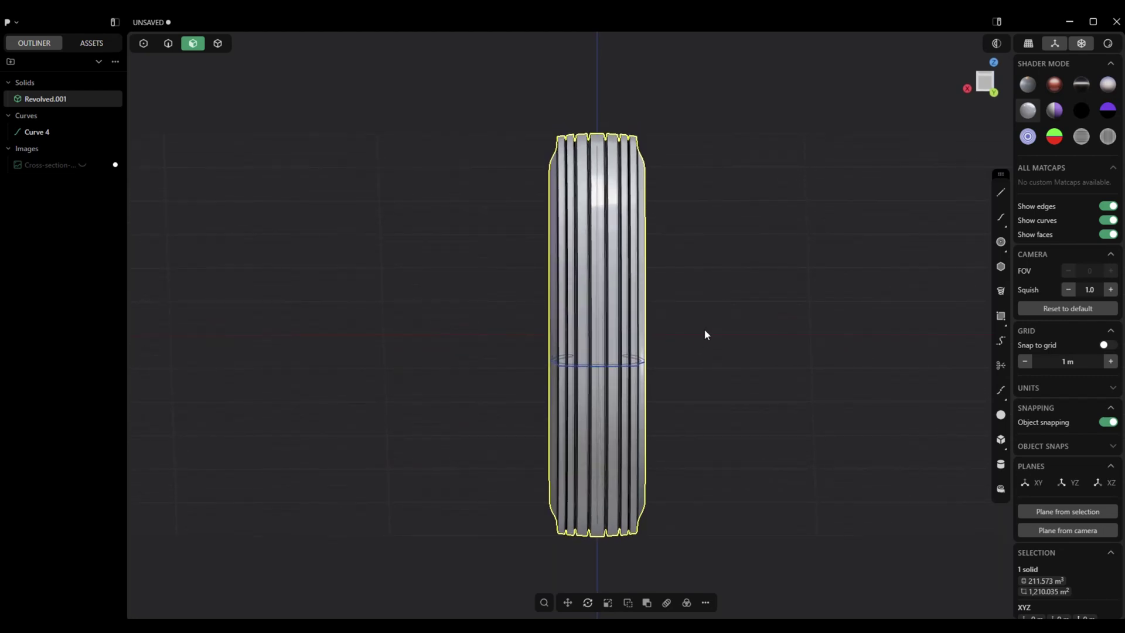
pyautogui.press('s')
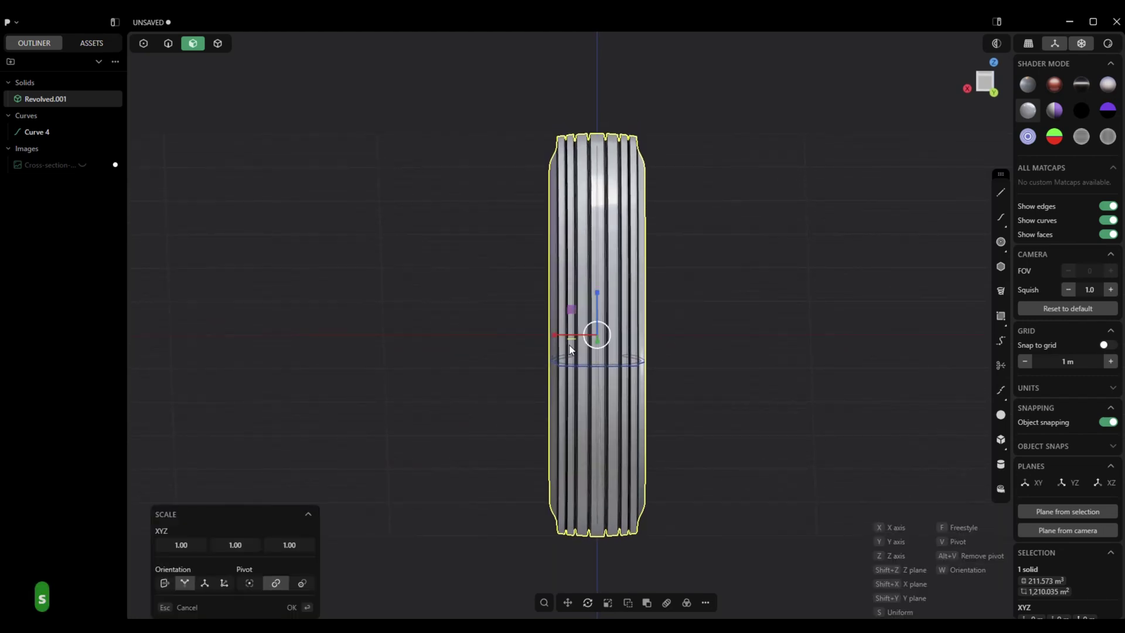
pyautogui.press('x')
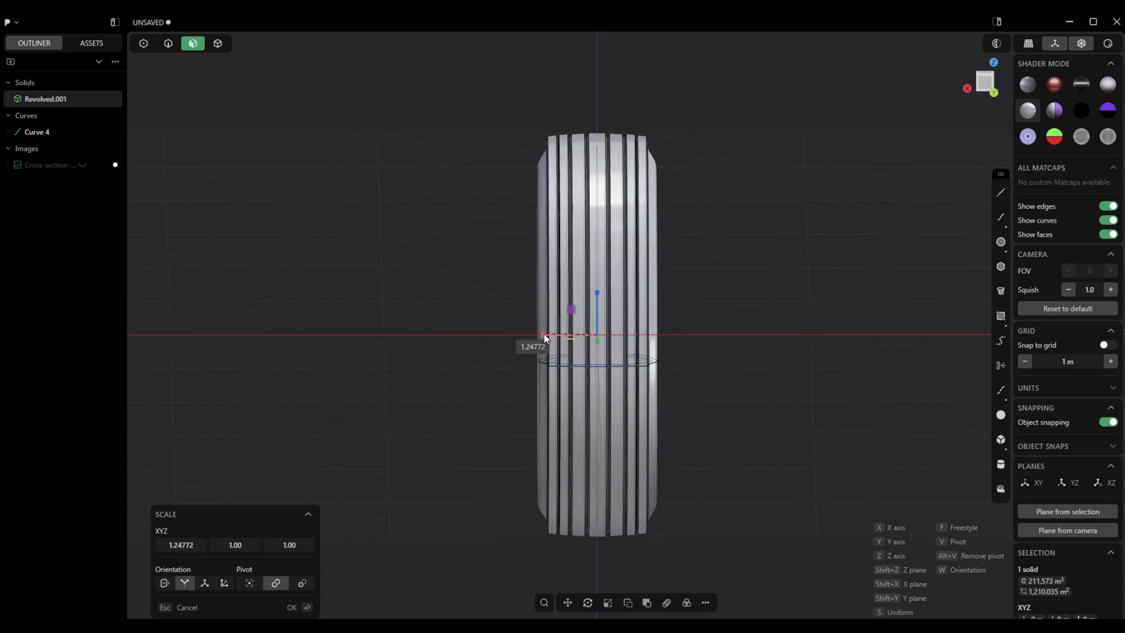
pyautogui.click(544, 334)
pyautogui.click(290, 608)
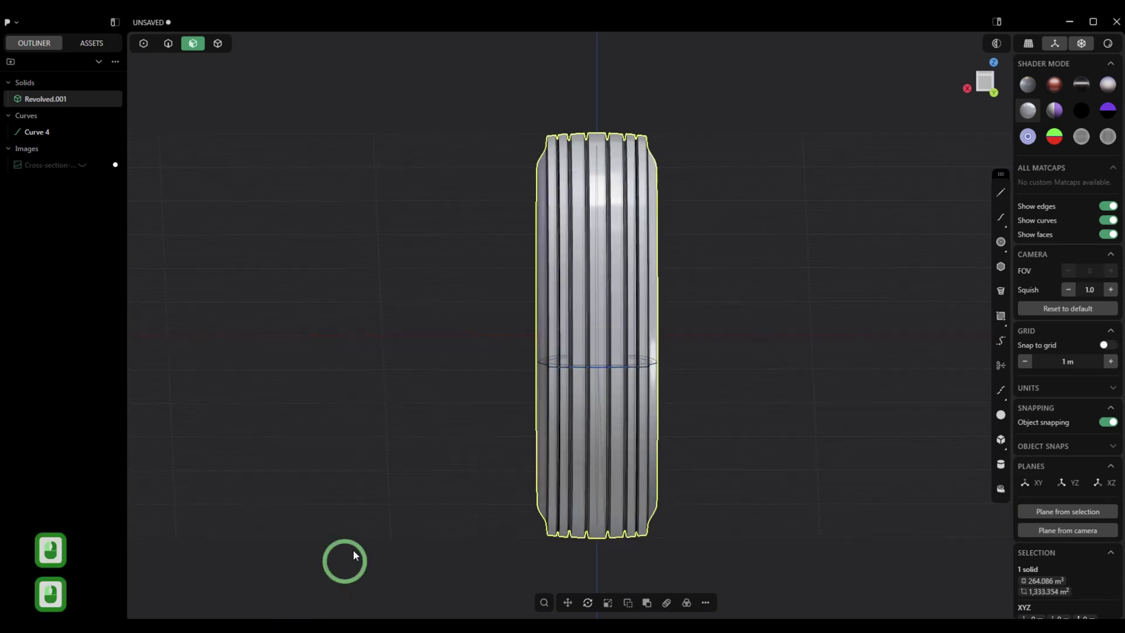
# Delete the leftover cross-section curve that was used for the revolve, keeping only the tyre solid
pyautogui.moveTo(352, 547); pyautogui.dragTo(355, 265, button='middle')
pyautogui.moveTo(316, 246); pyautogui.dragTo(604, 374)
pyautogui.click(604, 373)
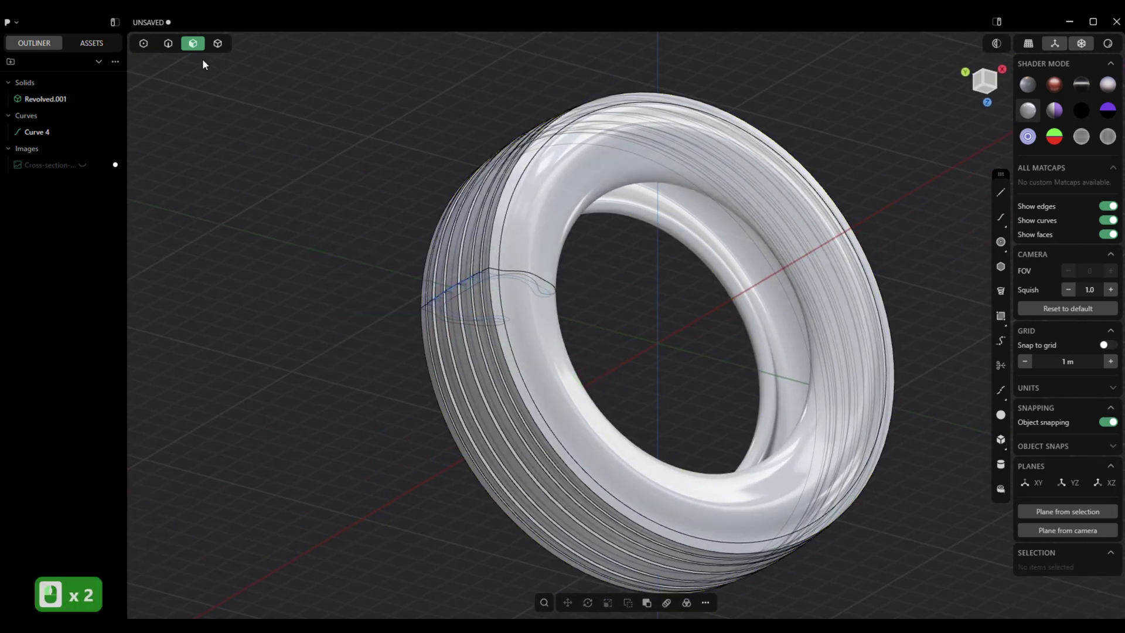
pyautogui.click(169, 46)
pyautogui.click(375, 217)
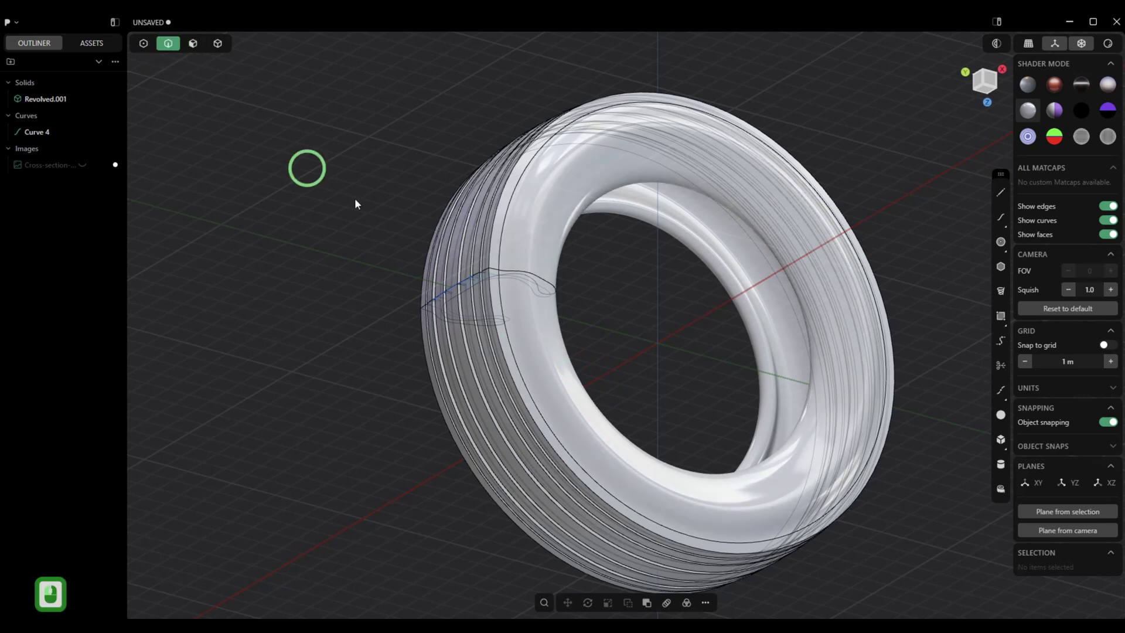
pyautogui.moveTo(306, 256); pyautogui.dragTo(639, 375)
pyautogui.press('x')
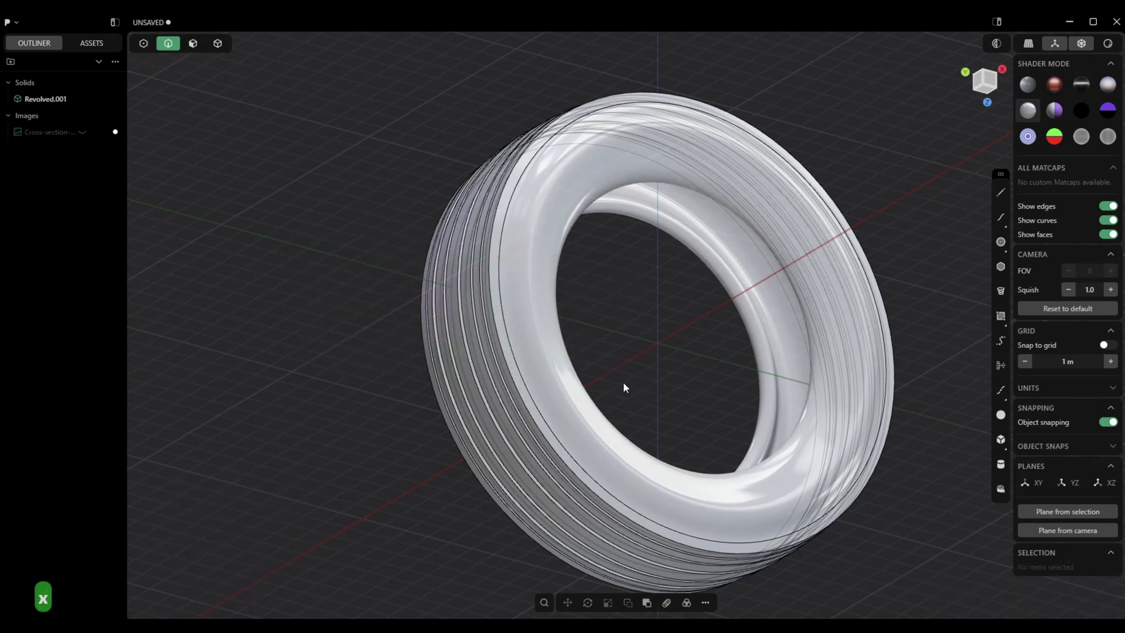
# Turn off X-ray display so the tyre's hidden edges are not drawn through the solid
pyautogui.moveTo(619, 382); pyautogui.dragTo(743, 219, button='middle')
pyautogui.press('m')
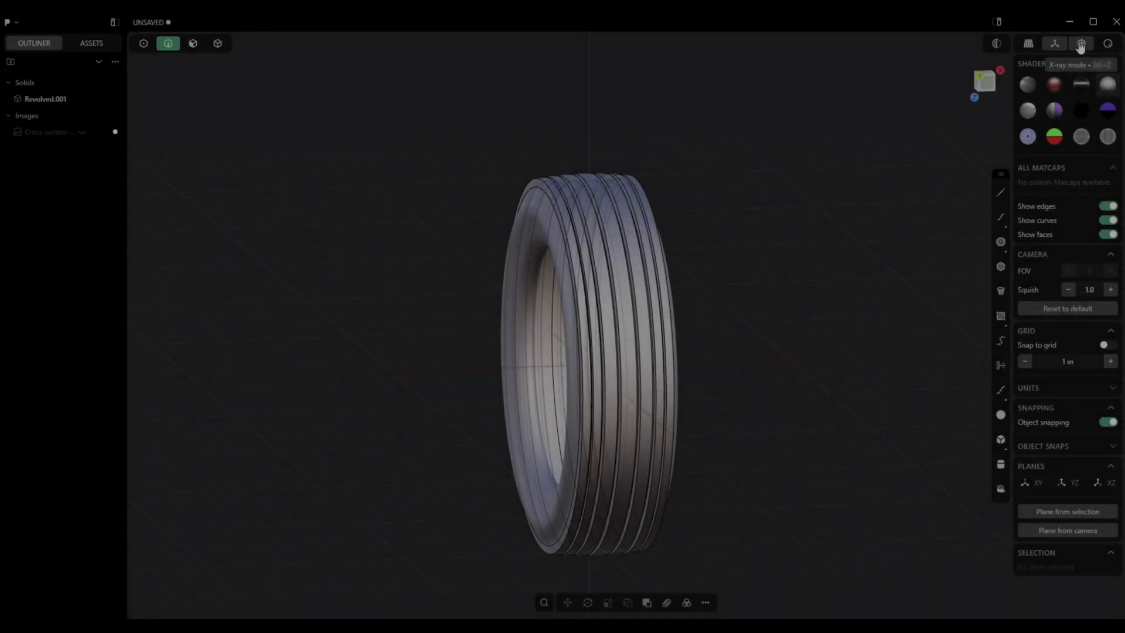
pyautogui.click(1082, 44)
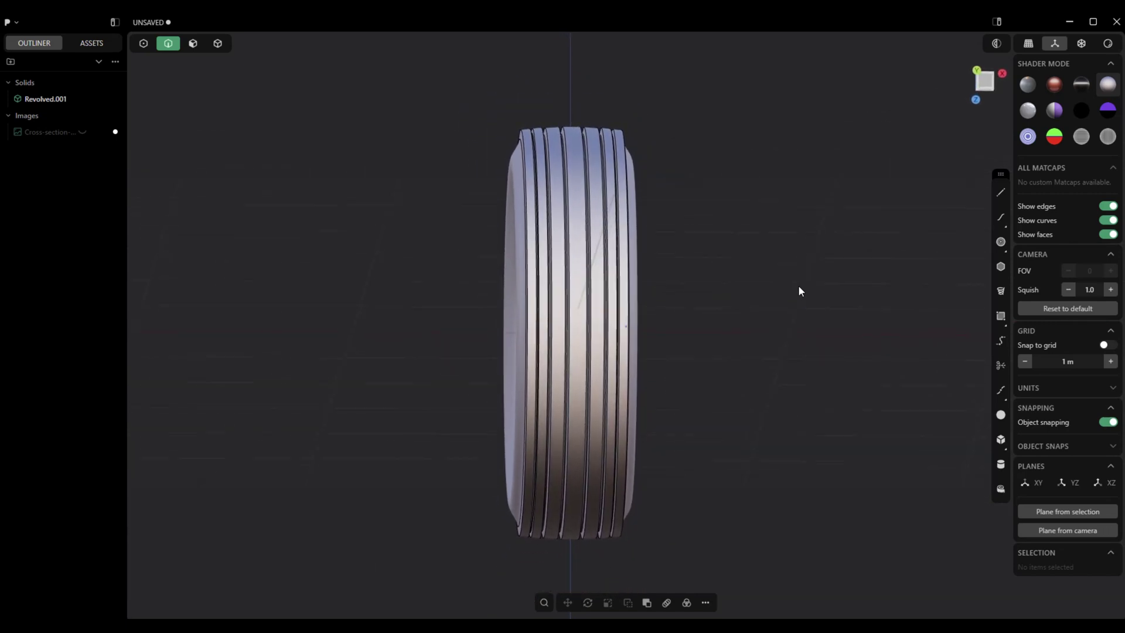
pyautogui.hotkey('ctrl', 'z')
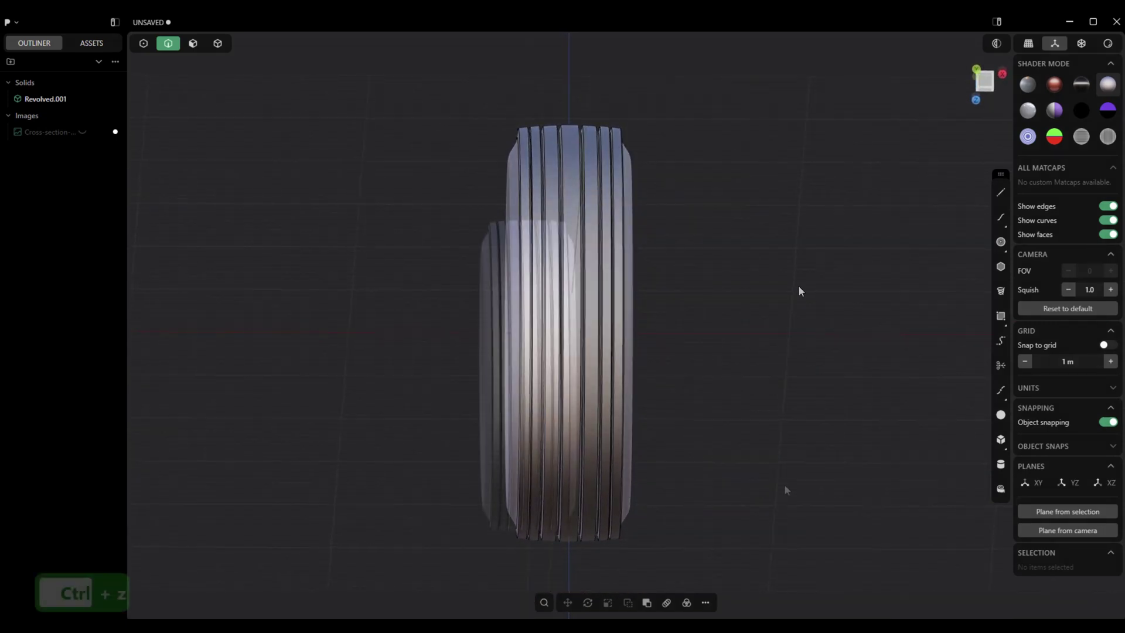
# In the Back view, create a flat corner box beside the tyre, about 5.02 m wide, 0.53 m long and 5.02 m high
pyautogui.click(985, 81)
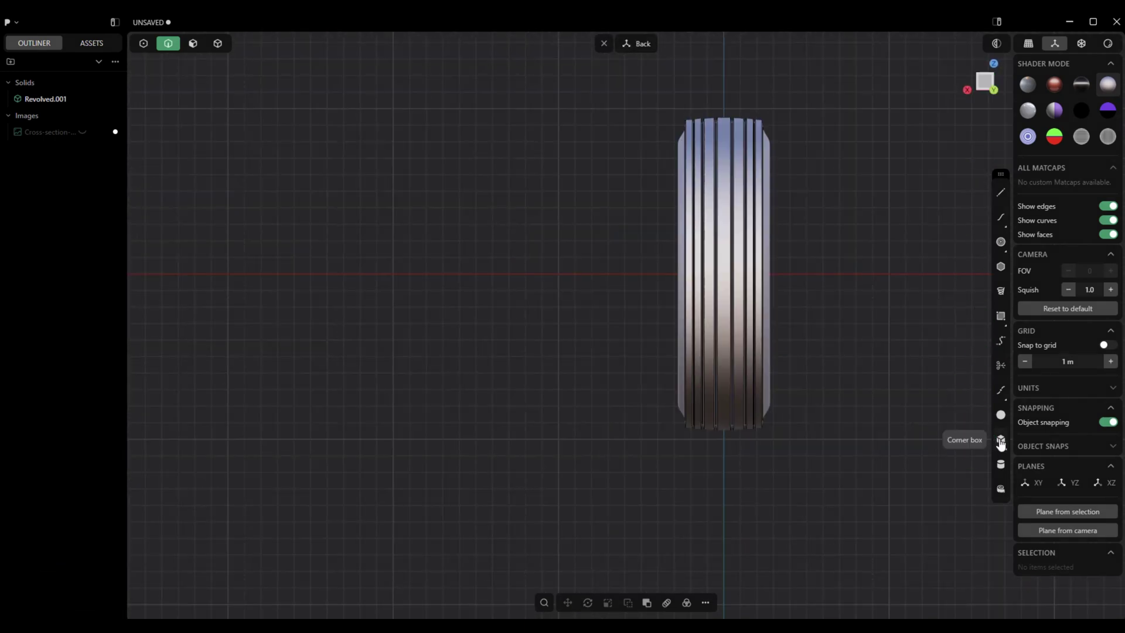
pyautogui.click(434, 433)
pyautogui.click(515, 438)
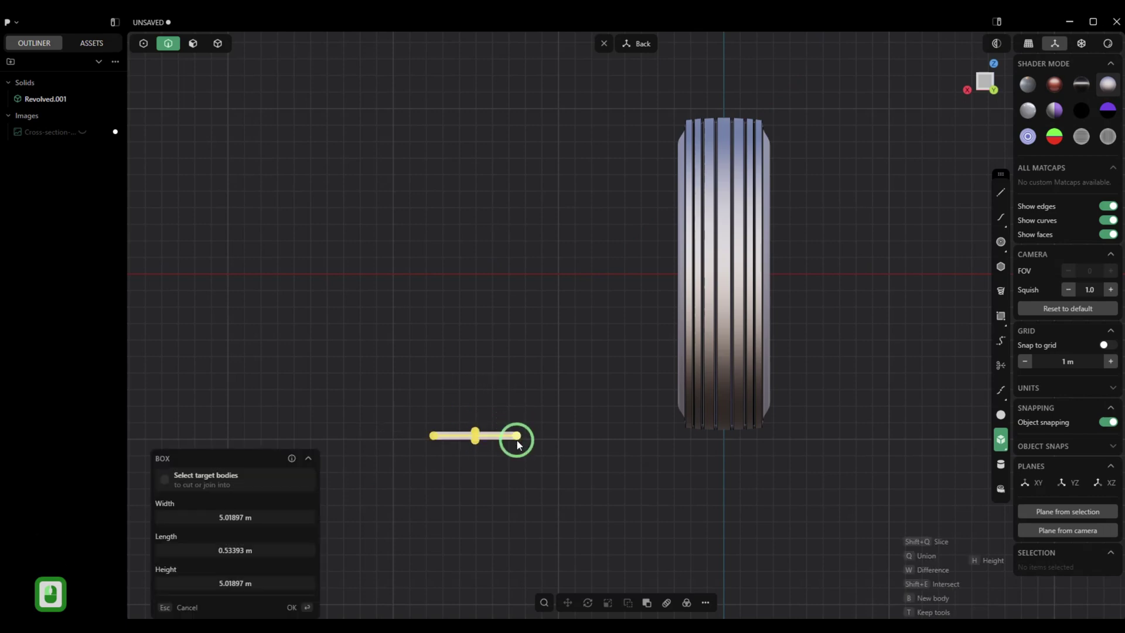
pyautogui.scroll(2, 516, 441)
pyautogui.click(295, 609)
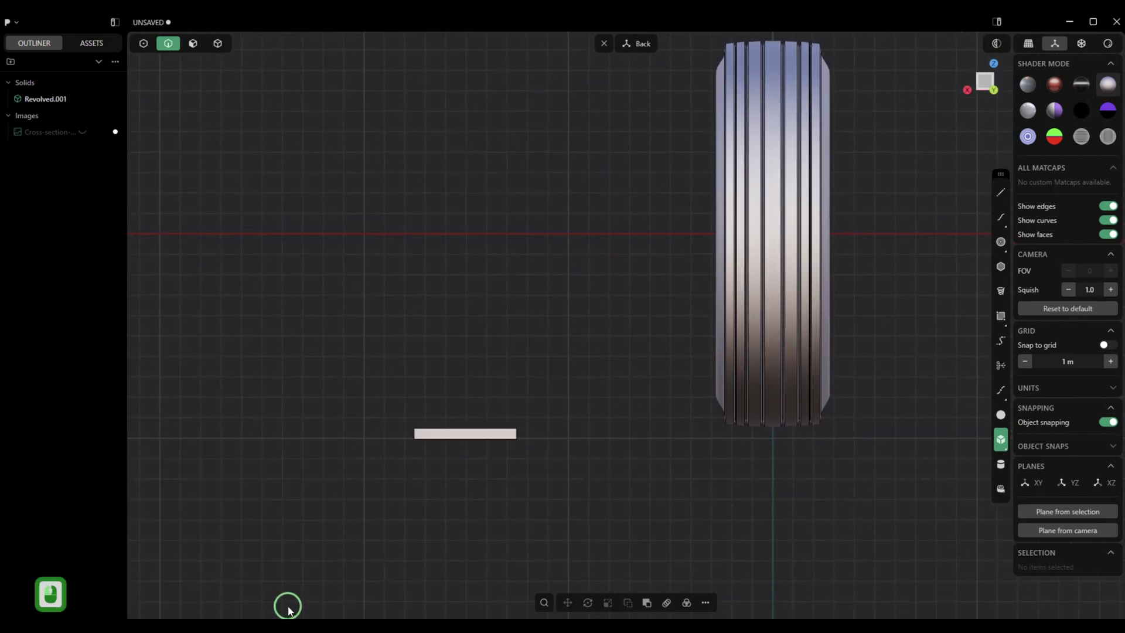
# Return to a perspective view and scale the box to 0.0769 along Y to make a narrow bar
pyautogui.click(599, 42)
pyautogui.moveTo(555, 224); pyautogui.dragTo(578, 363, button='middle')
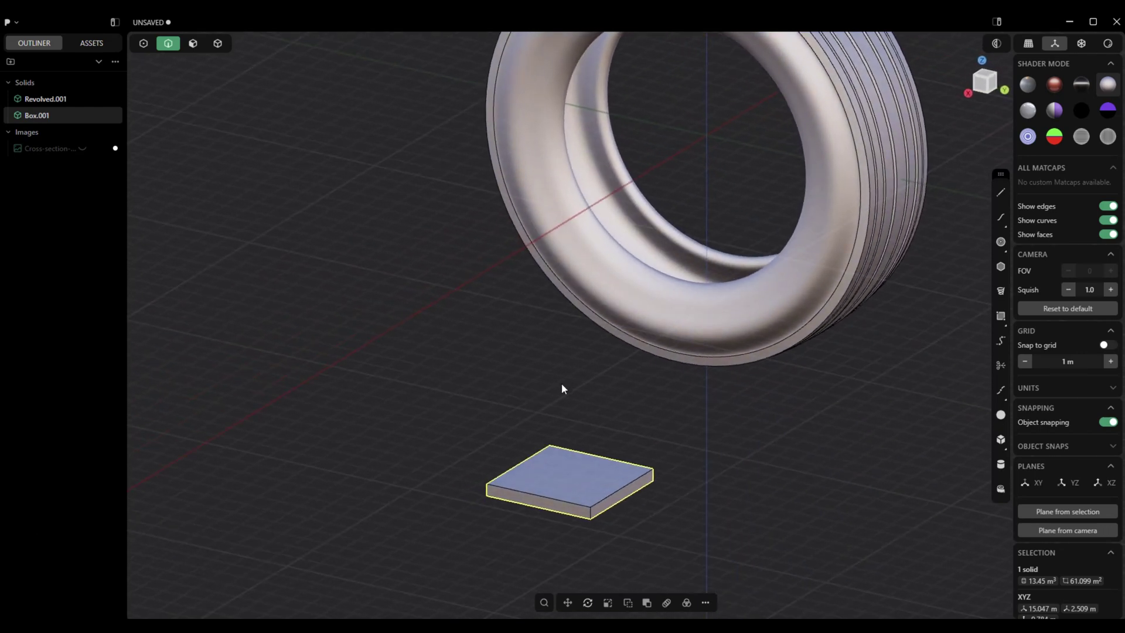
pyautogui.press('s')
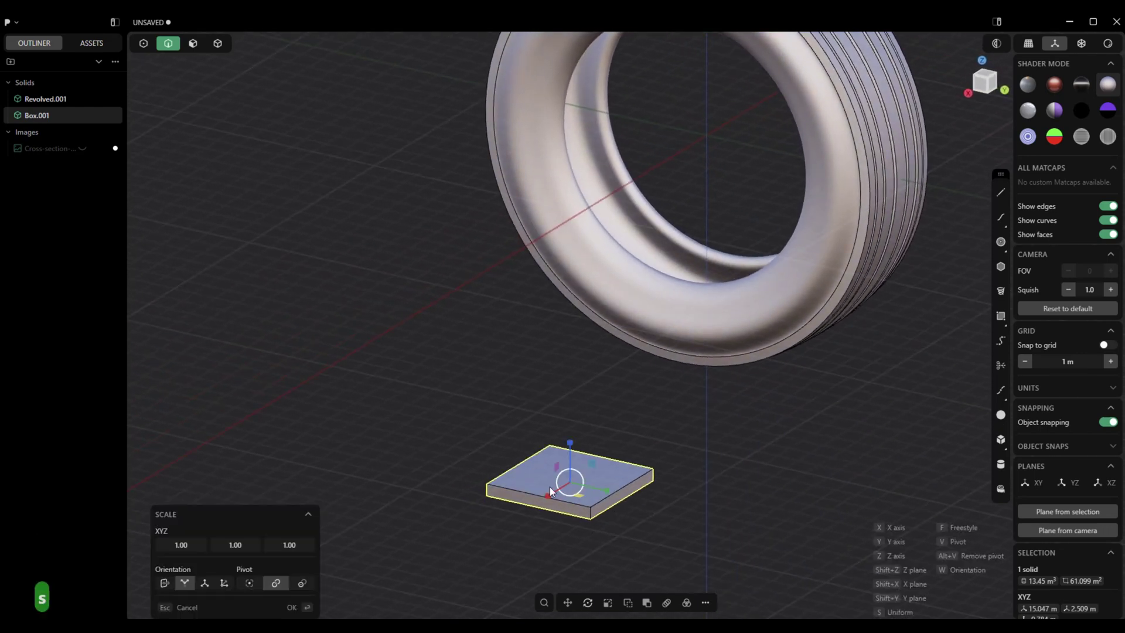
pyautogui.moveTo(606, 493); pyautogui.dragTo(573, 486)
pyautogui.moveTo(574, 512); pyautogui.dragTo(556, 510, button='middle')
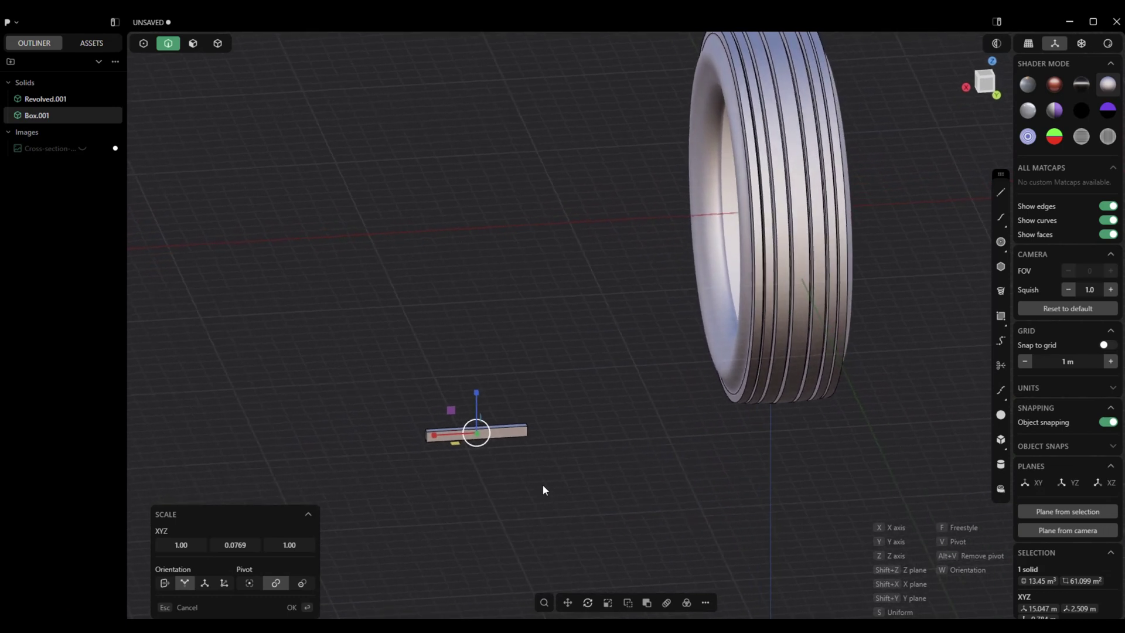
# Raise the bar to the top part of the tyre and move it -12.48 m along X to overlap the tread's side
pyautogui.press('g')
pyautogui.moveTo(477, 393); pyautogui.dragTo(492, 41)
pyautogui.scroll(5, 492, 41)
pyautogui.scroll(-2, 388, 179)
pyautogui.moveTo(417, 119); pyautogui.dragTo(376, 304, button='middle')
pyautogui.moveTo(363, 299); pyautogui.dragTo(700, 283)
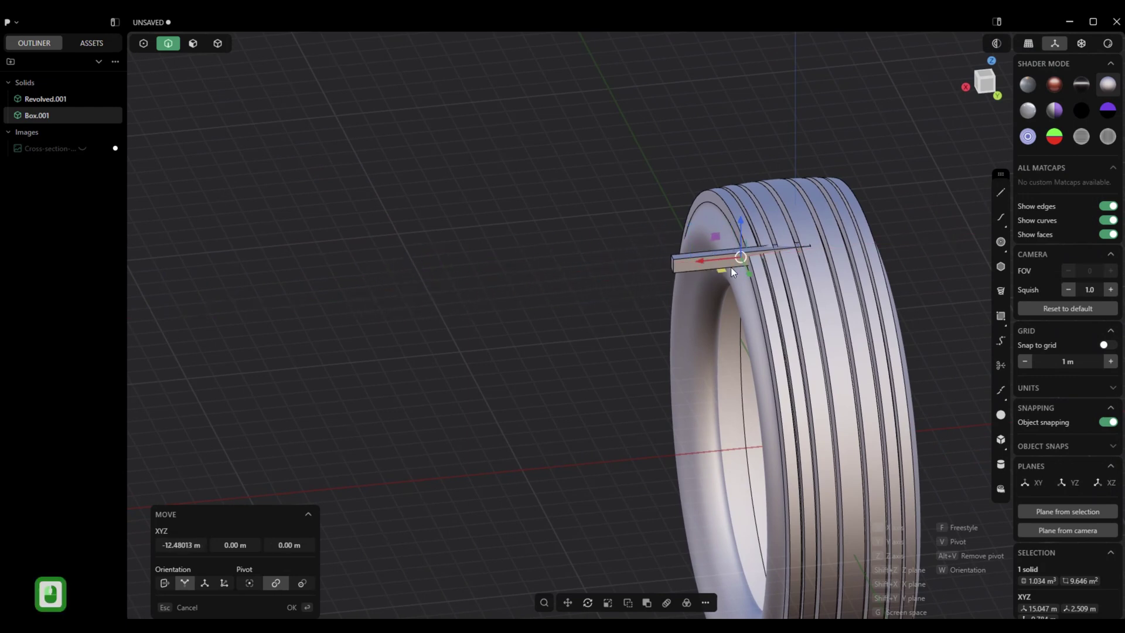
# Centre the bar over the tyre's crown by moving it -2.52618 m along Y in the Right view, and raise it a further 0.28696 m
pyautogui.moveTo(740, 215); pyautogui.dragTo(743, 208)
pyautogui.moveTo(742, 211); pyautogui.dragTo(744, 302, button='middle')
pyautogui.click(983, 79)
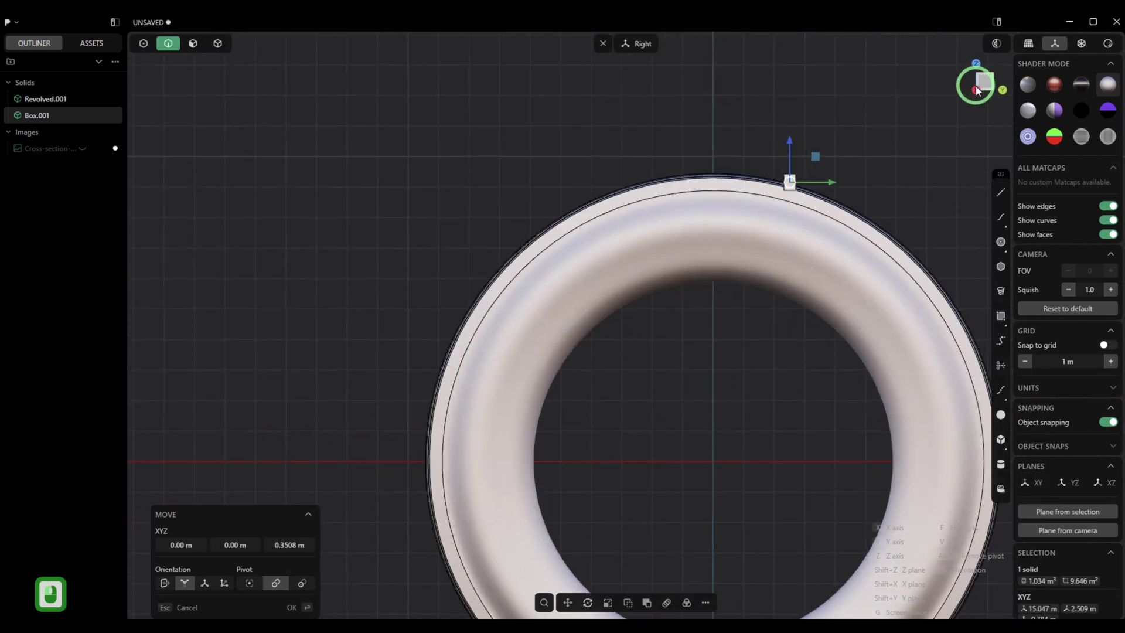
pyautogui.moveTo(827, 183); pyautogui.dragTo(755, 189)
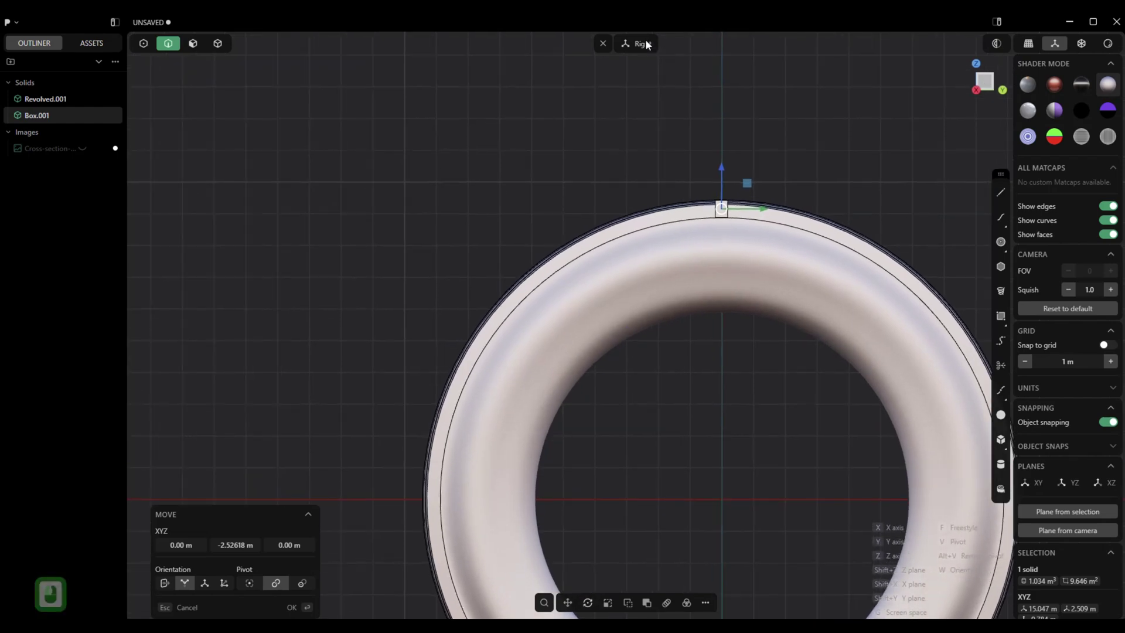
pyautogui.click(602, 45)
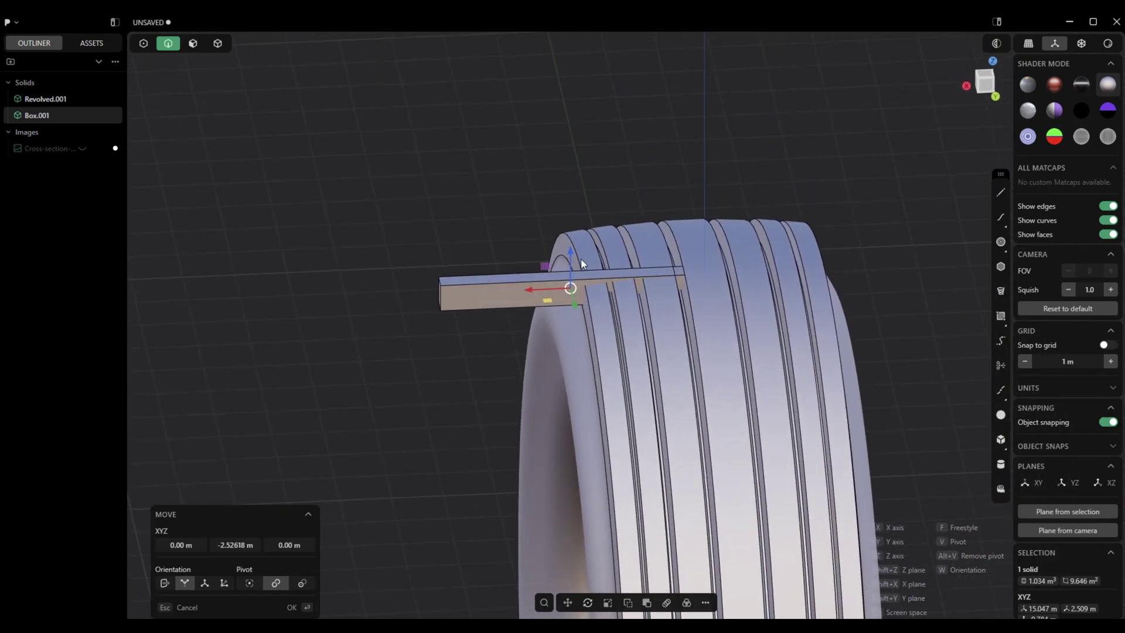
pyautogui.moveTo(570, 254); pyautogui.dragTo(571, 240)
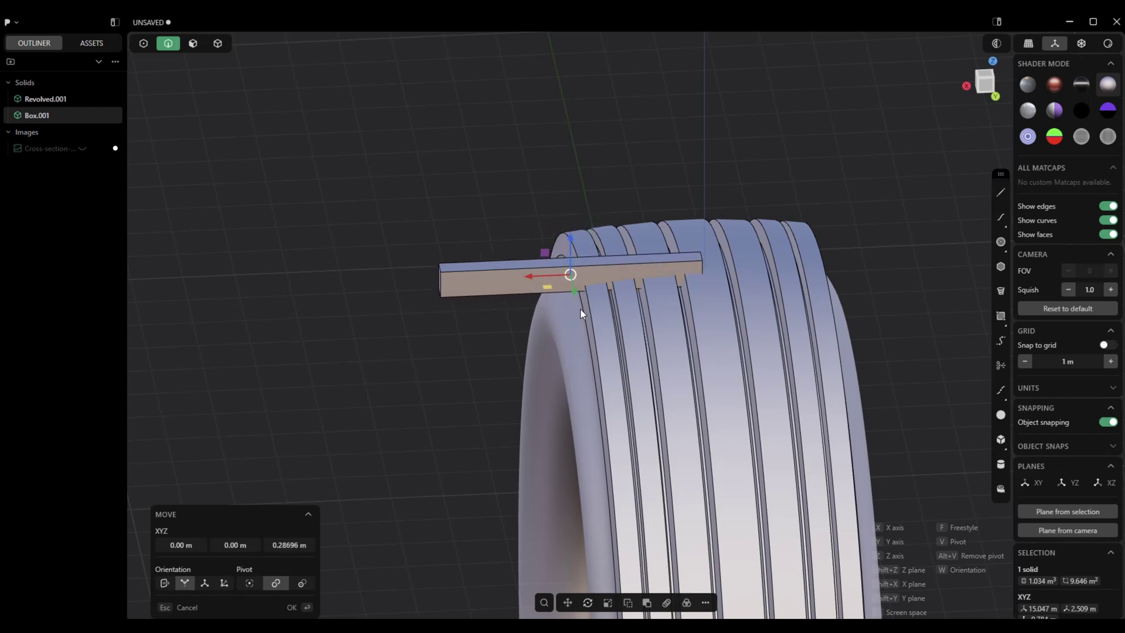
# Shorten the bar by scaling it to 0.39075 along X, and rotate it to lie diagonally across the tread grooves
pyautogui.press('s')
pyautogui.moveTo(526, 277); pyautogui.dragTo(564, 284)
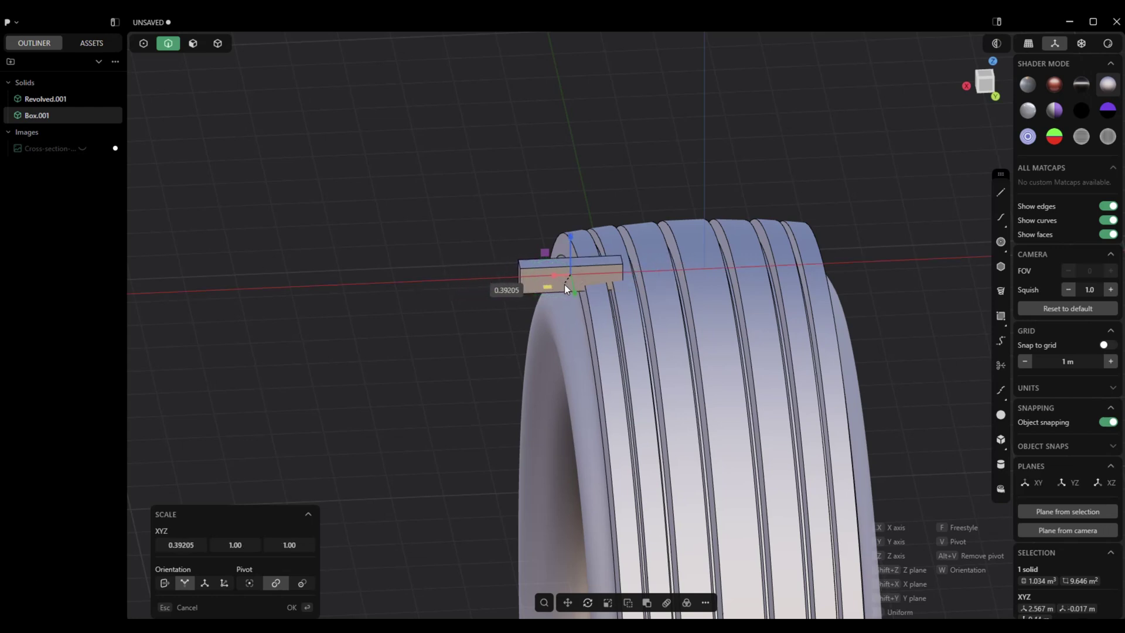
pyautogui.click(568, 291)
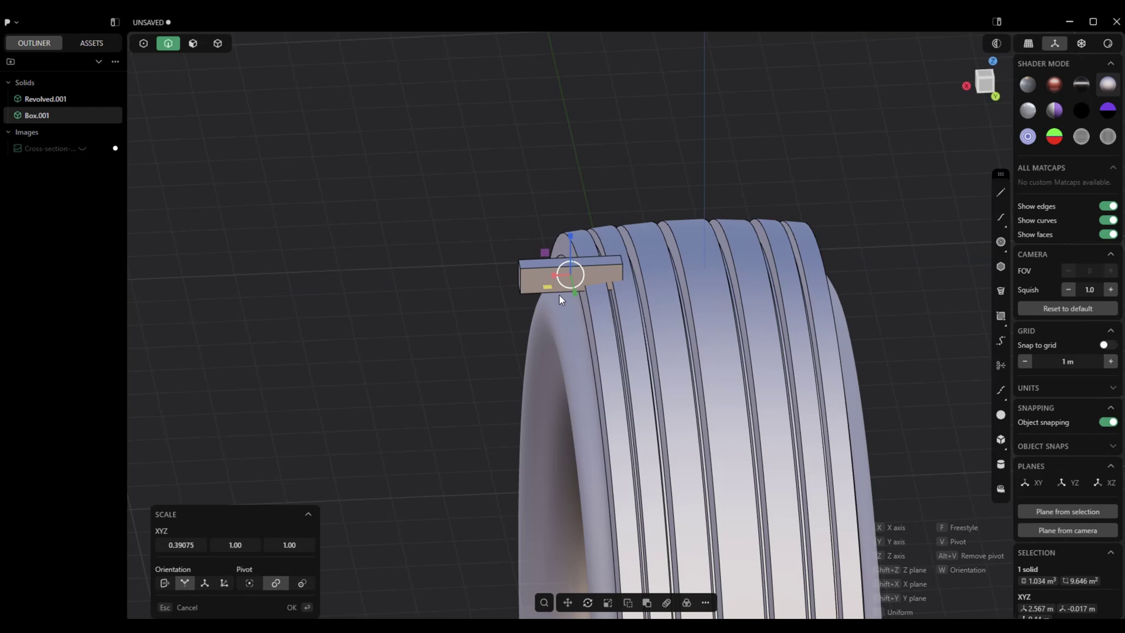
pyautogui.press('r')
pyautogui.moveTo(568, 301); pyautogui.dragTo(599, 379, button='middle')
pyautogui.moveTo(601, 376); pyautogui.dragTo(606, 368)
# Move the slanted bar -0.93247 m along X so it overlaps the outer tread ribs
pyautogui.press('g')
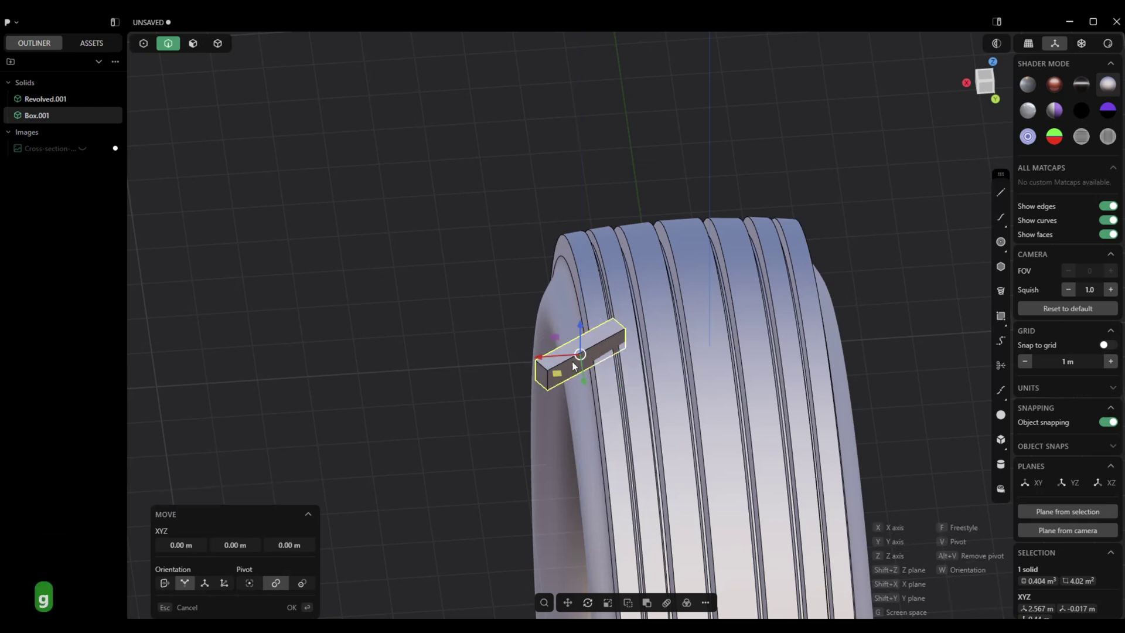
pyautogui.moveTo(544, 357); pyautogui.dragTo(591, 360)
pyautogui.click(590, 360)
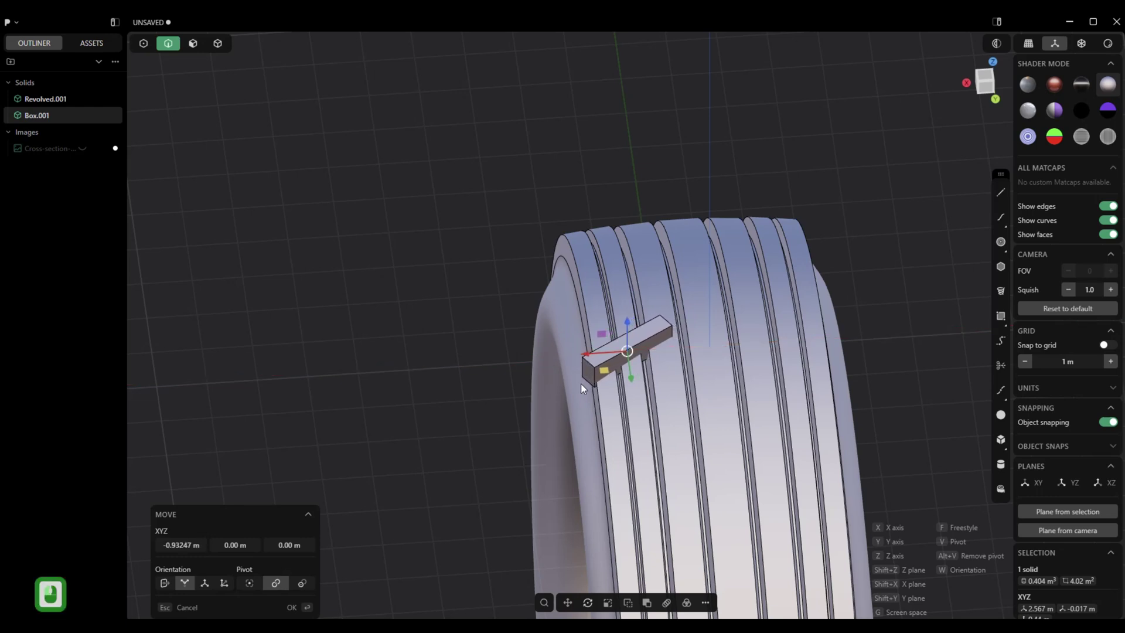
pyautogui.moveTo(581, 384); pyautogui.dragTo(570, 389, button='middle')
pyautogui.click(290, 608)
# Mirror the slanted bar along X about the tyre's centre plane, keeping the halves separate, to get a matching bar across the tread
pyautogui.moveTo(291, 608); pyautogui.dragTo(314, 549, button='middle')
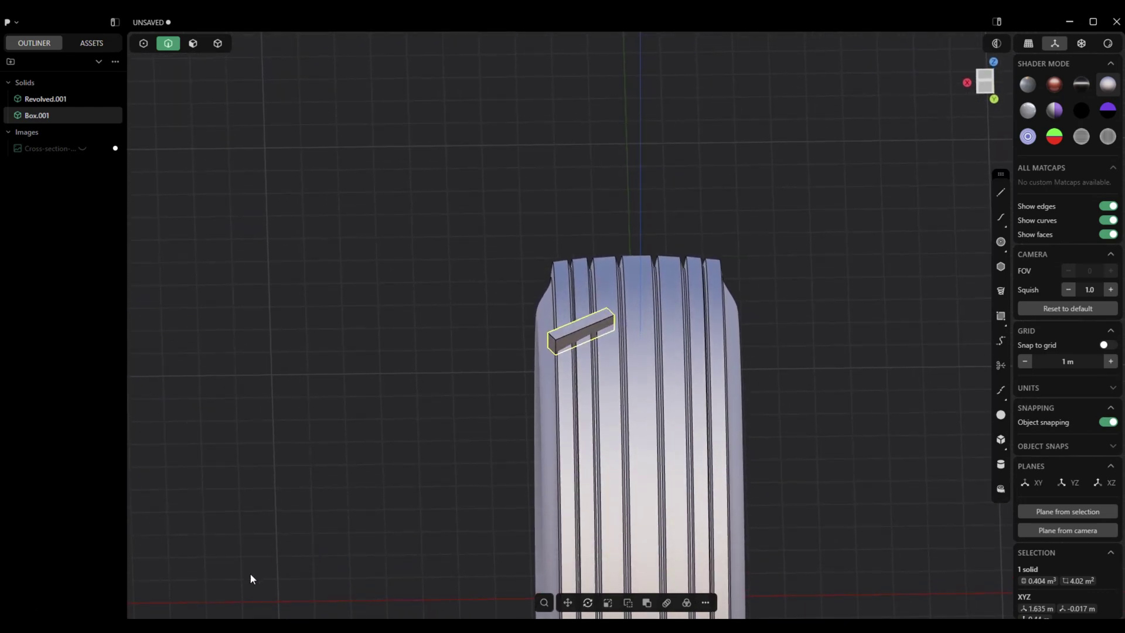
pyautogui.hotkey('alt', 'x')
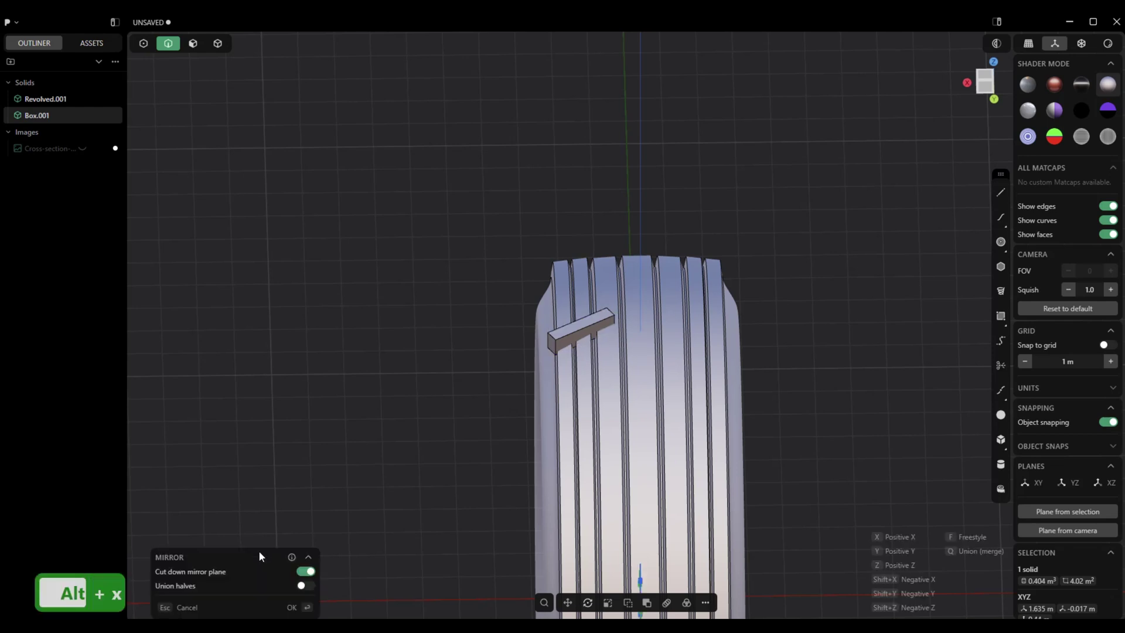
pyautogui.scroll(-3, 414, 481)
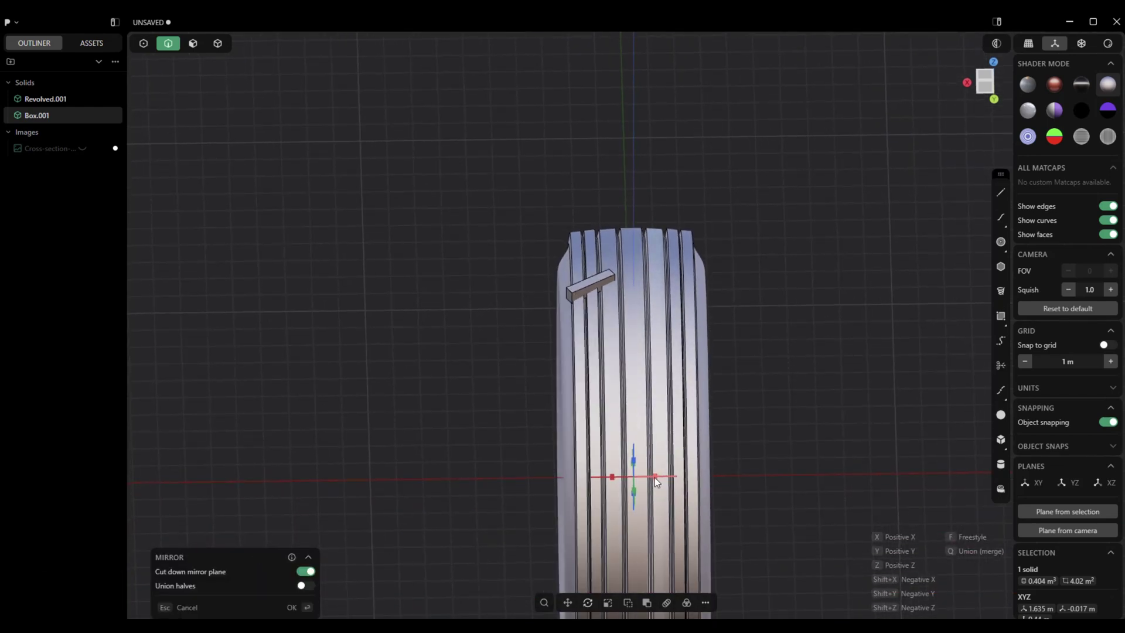
pyautogui.click(657, 476)
pyautogui.scroll(5, 660, 480)
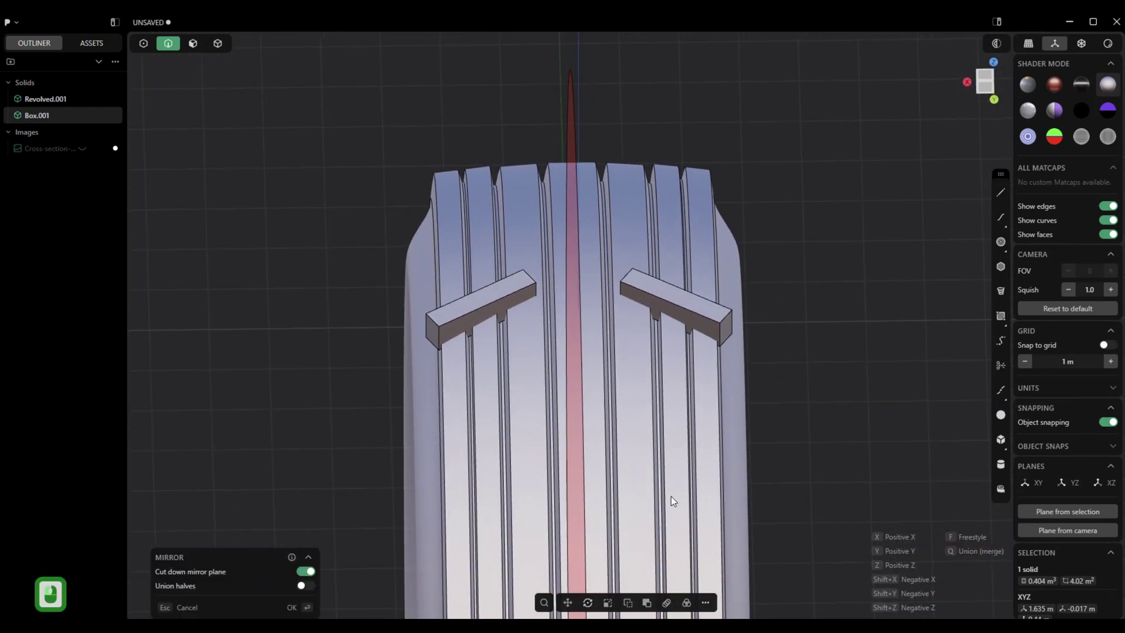
pyautogui.scroll(-2, 672, 500)
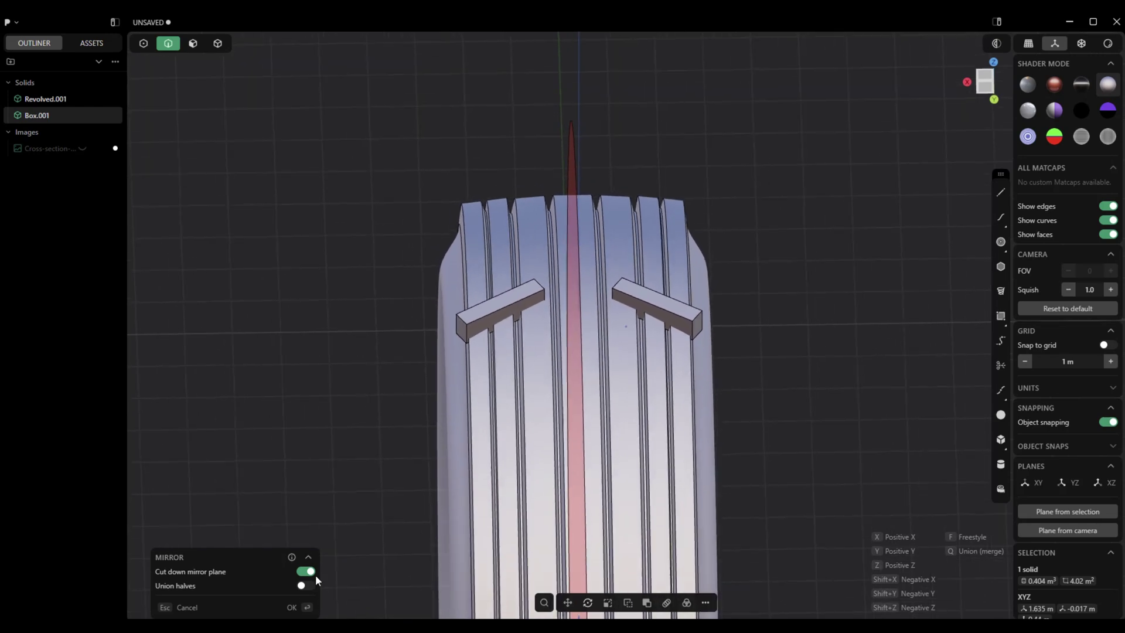
pyautogui.click(290, 609)
# Set up a 360-degree radial array of both bars around the tyre's centre point with 30 copies
pyautogui.moveTo(293, 603); pyautogui.dragTo(347, 565, button='middle')
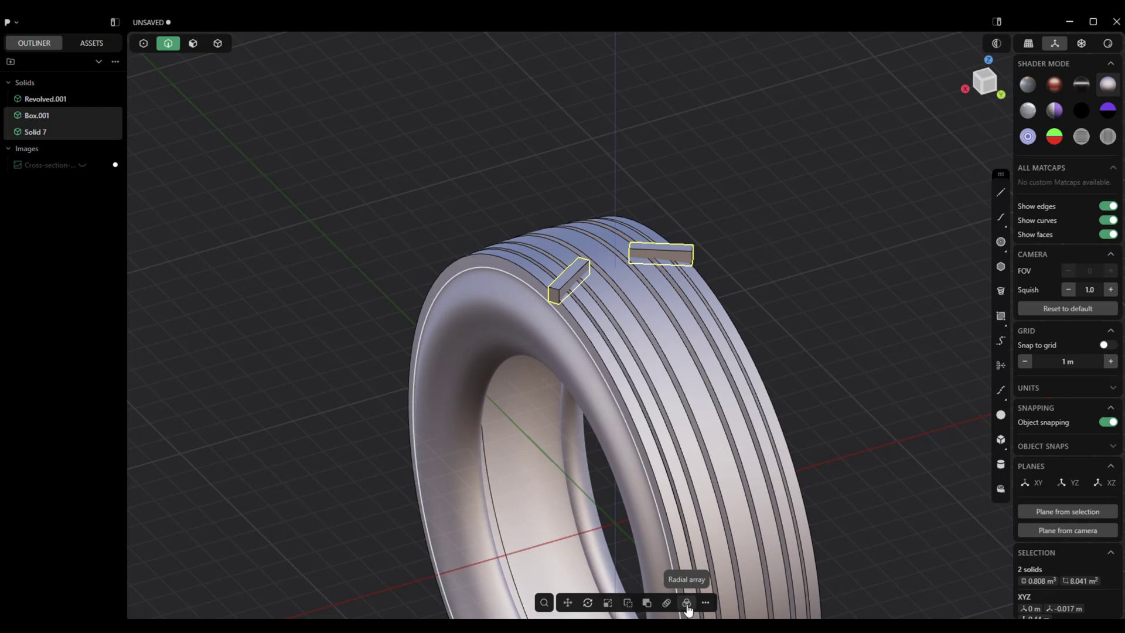
pyautogui.click(687, 603)
pyautogui.scroll(-3, 646, 553)
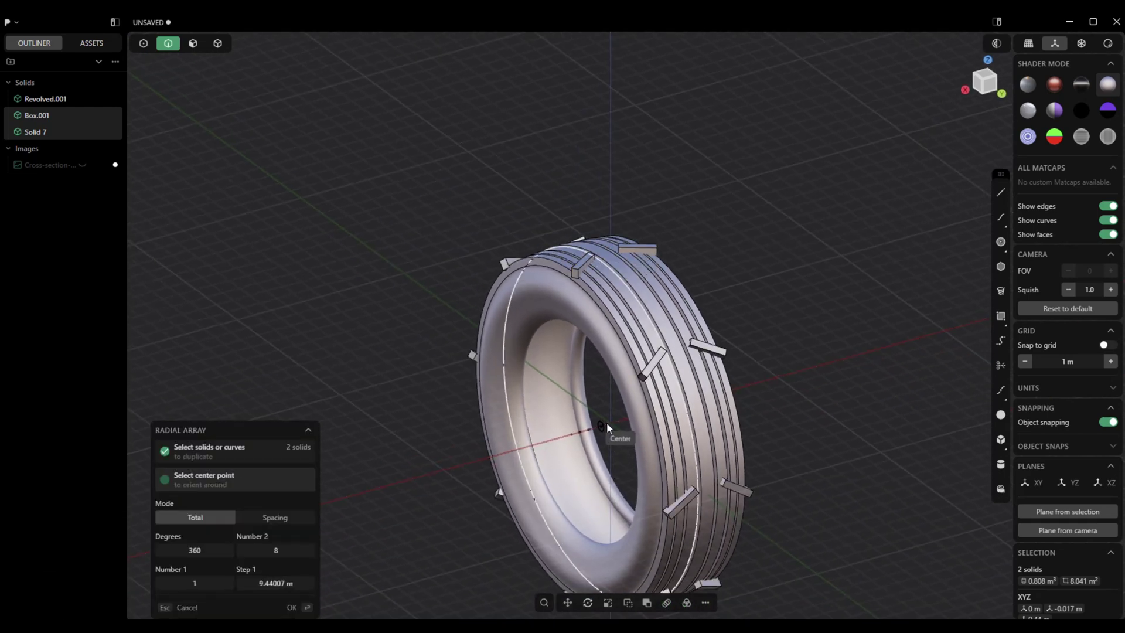
pyautogui.click(607, 423)
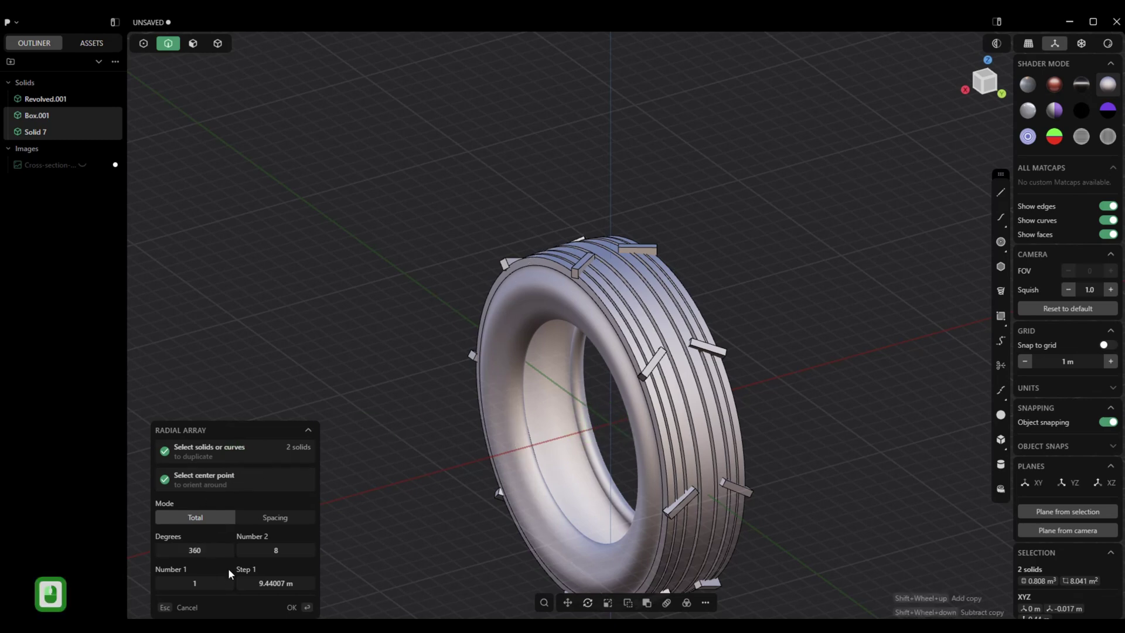
pyautogui.click(286, 553)
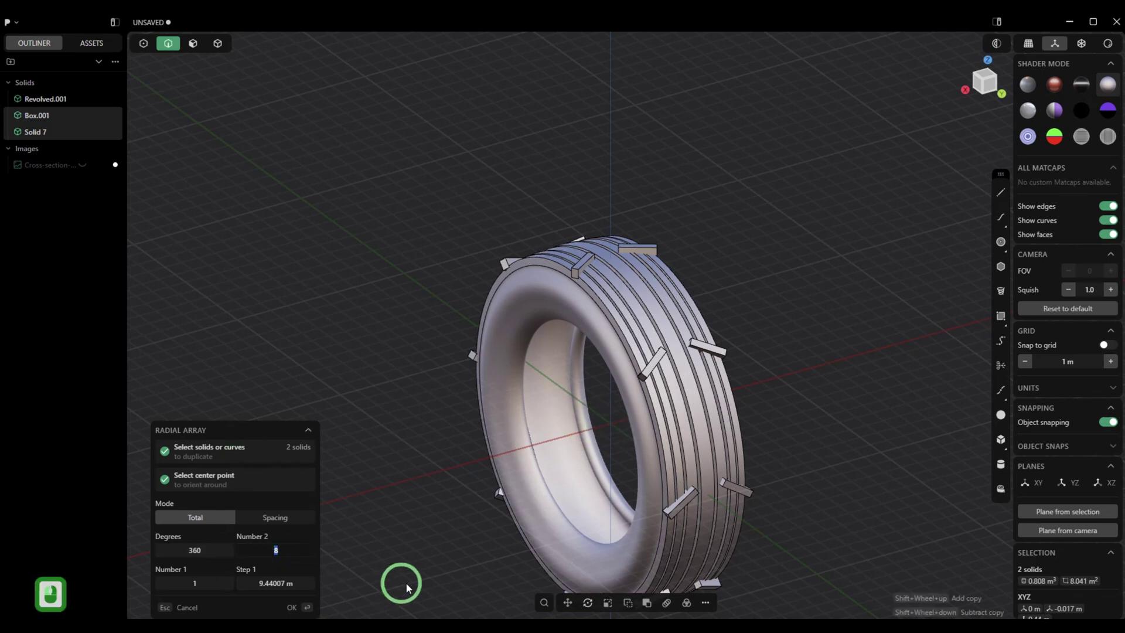
pyautogui.write('30')
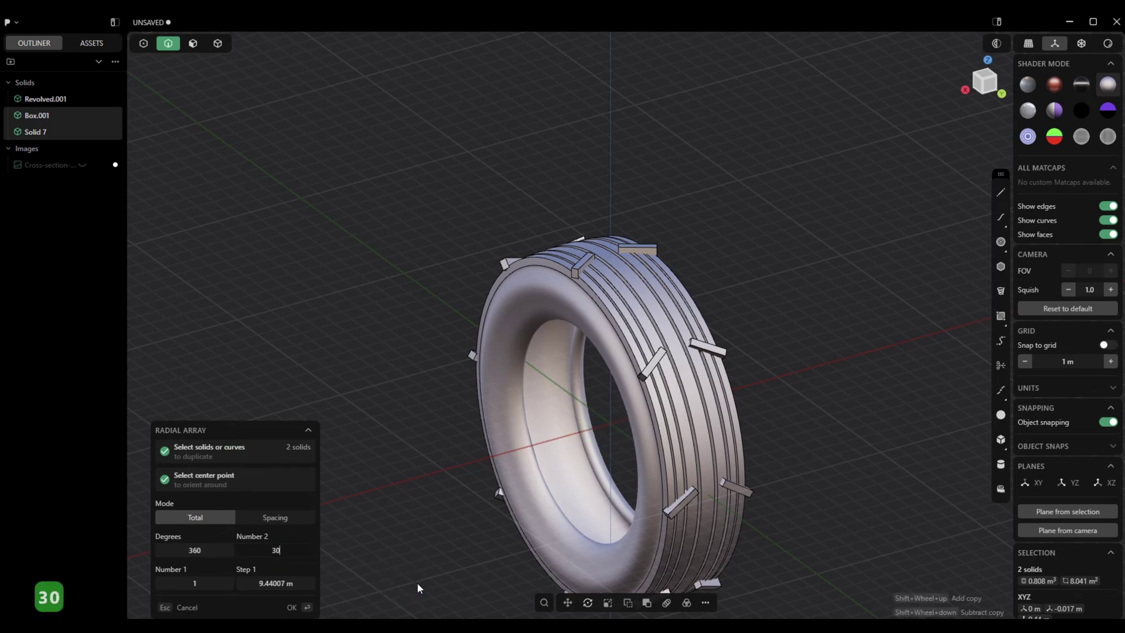
pyautogui.press('Return')
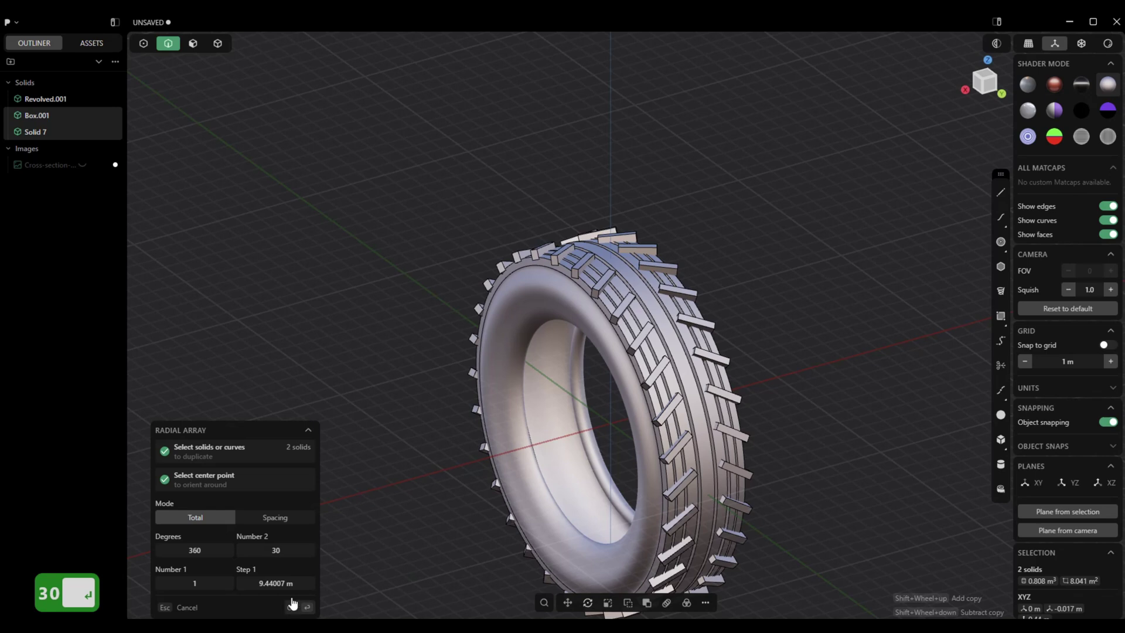
# Increase the radial array to 40 copies around the tyre and apply it
pyautogui.click(290, 551)
pyautogui.write('40')
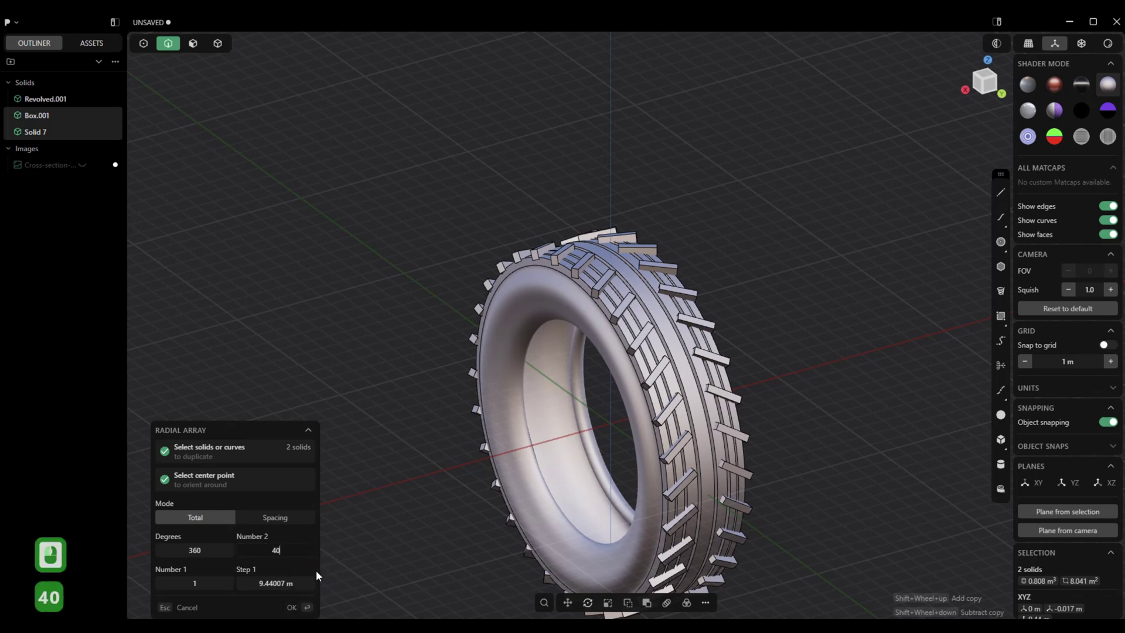
pyautogui.press('Return')
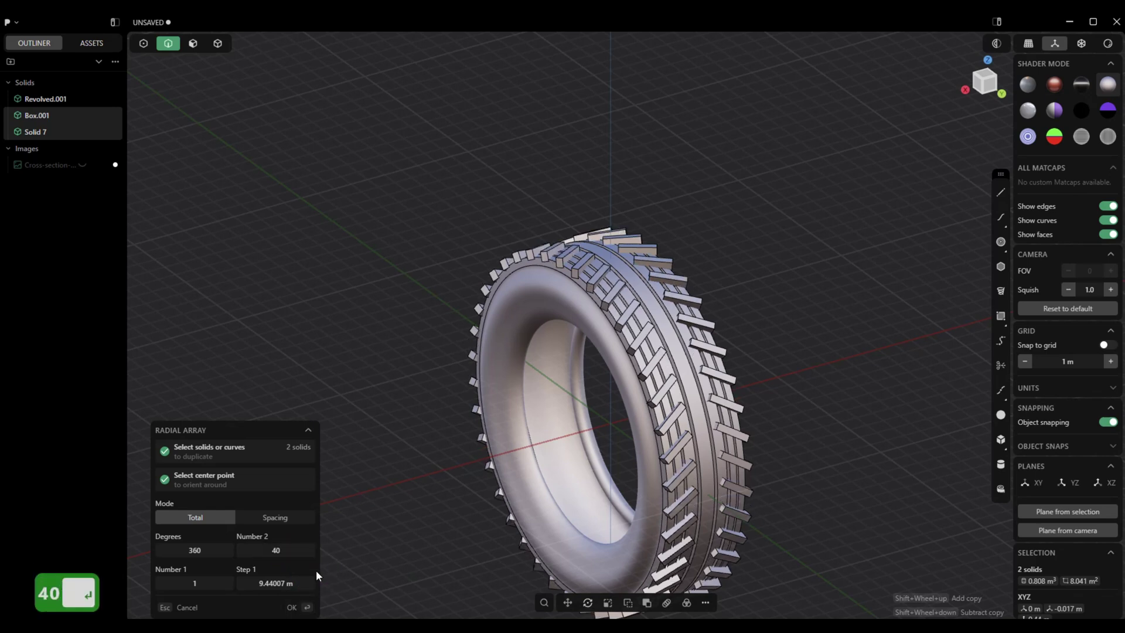
pyautogui.moveTo(315, 571); pyautogui.dragTo(315, 571, button='middle')
pyautogui.scroll(5, 316, 571)
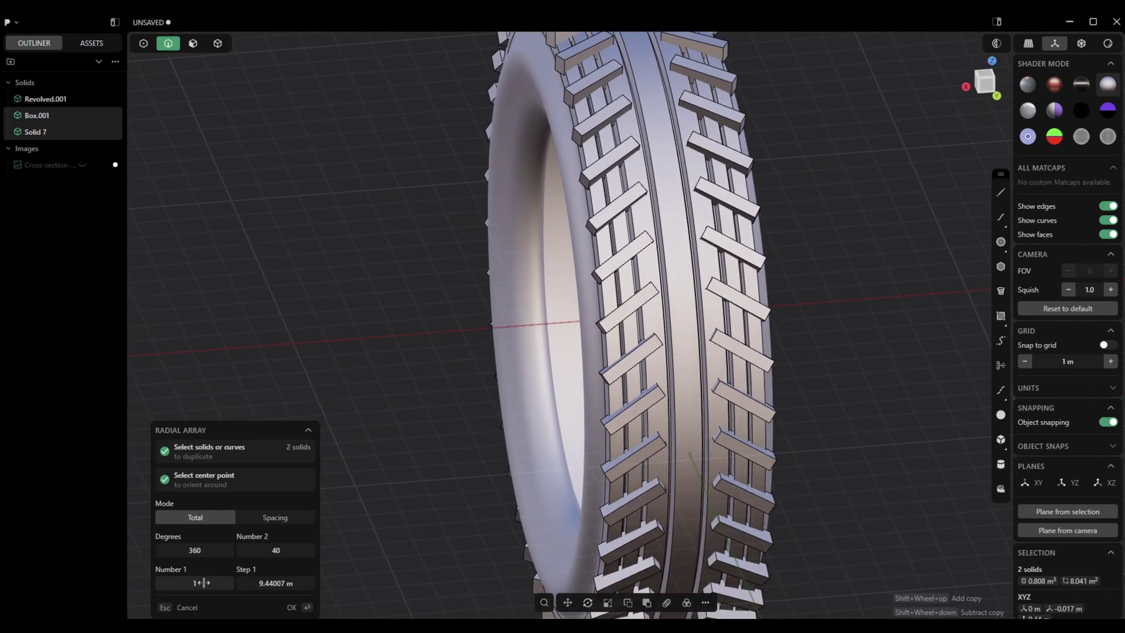
pyautogui.click(292, 610)
# Switch to solid selection mode and select only the revolved tyre body
pyautogui.scroll(-5, 283, 578)
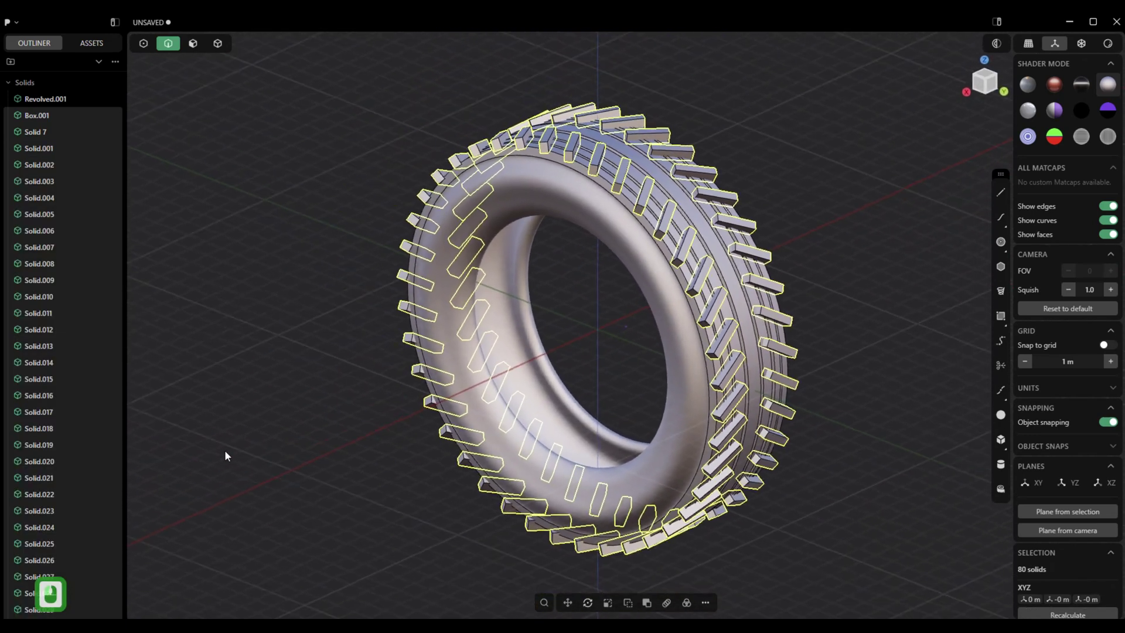
pyautogui.moveTo(225, 451); pyautogui.dragTo(233, 437, button='middle')
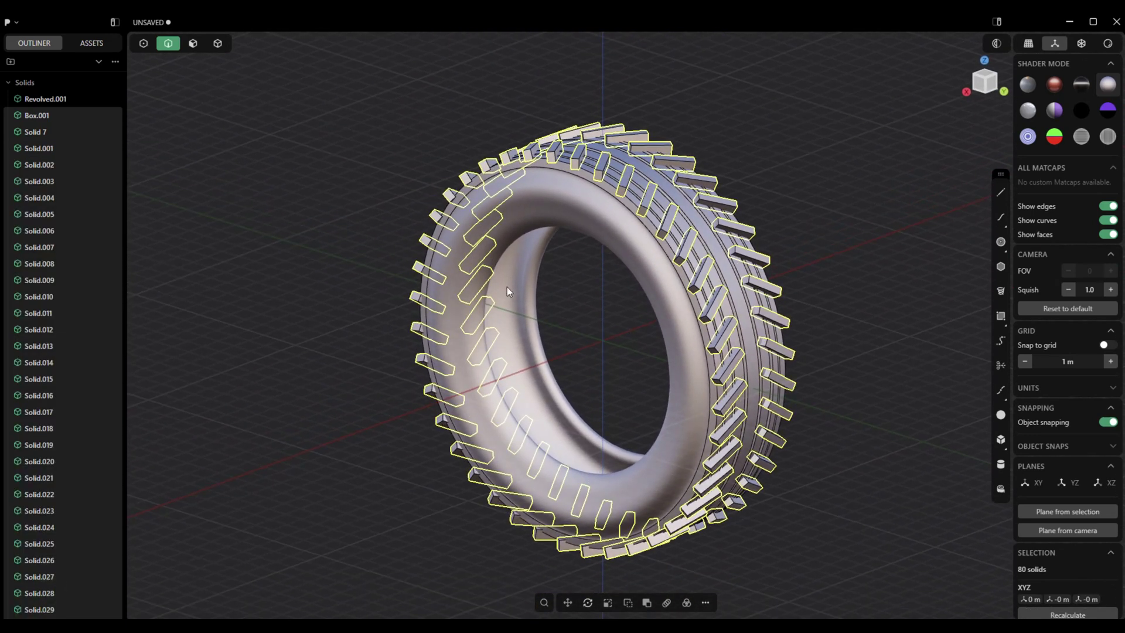
pyautogui.click(612, 228)
pyautogui.click(217, 43)
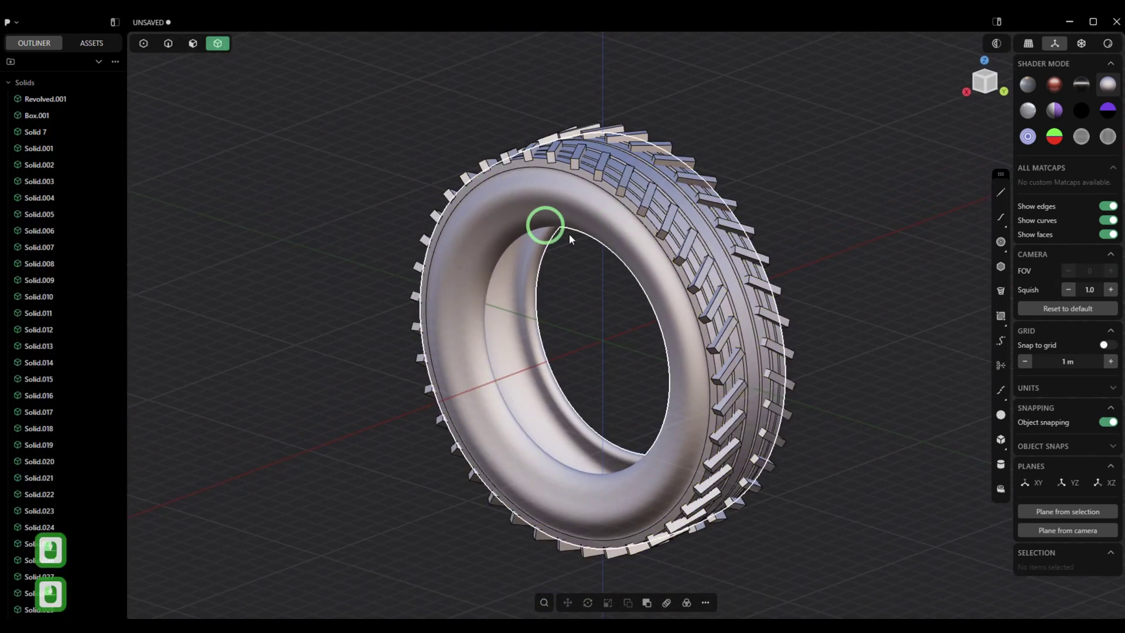
pyautogui.doubleClick(603, 245)
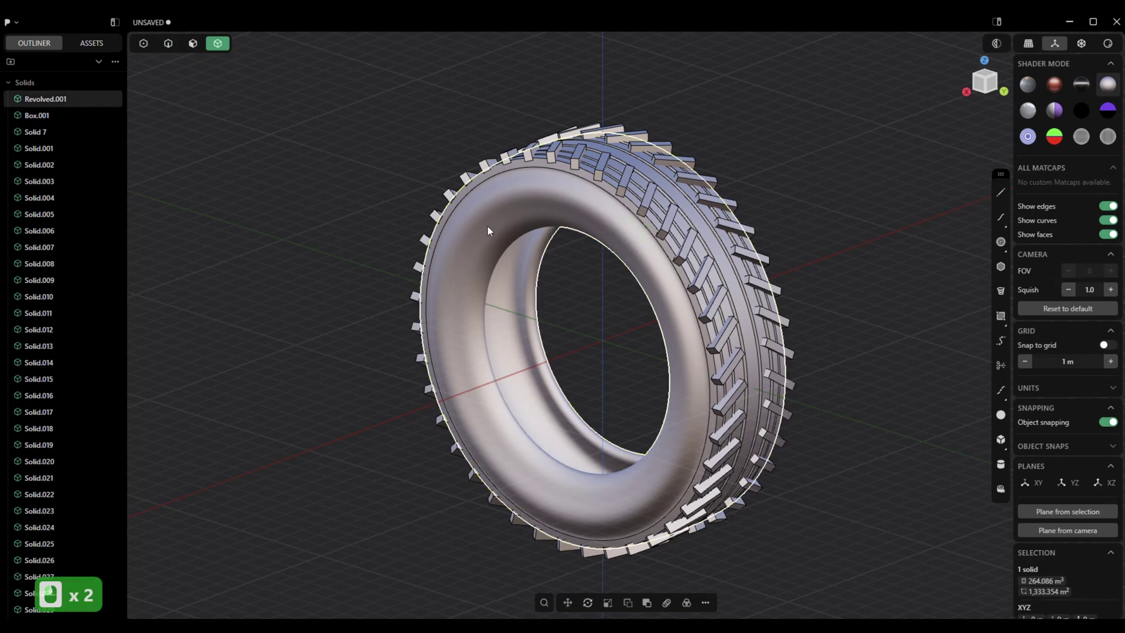
# Cut the tread with a Boolean Difference, using all arrayed bar copies except the two original bars as tool bodies, without keeping the tools
pyautogui.press('q')
pyautogui.scroll(9, 17, 177)
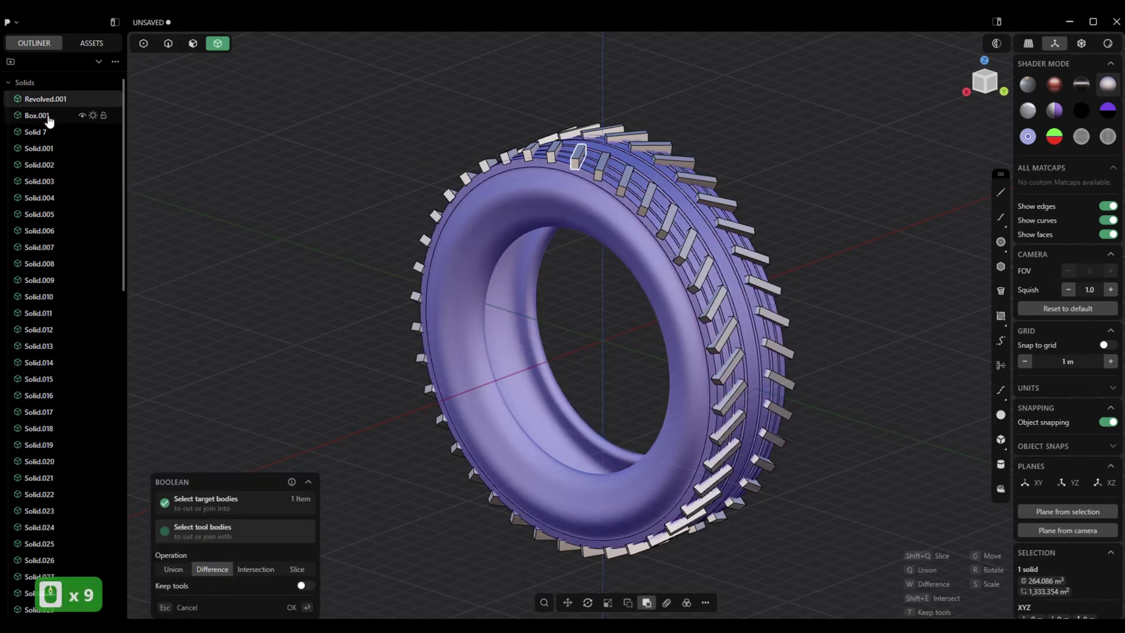
pyautogui.scroll(-2, 131, 328)
pyautogui.scroll(-20, 64, 375)
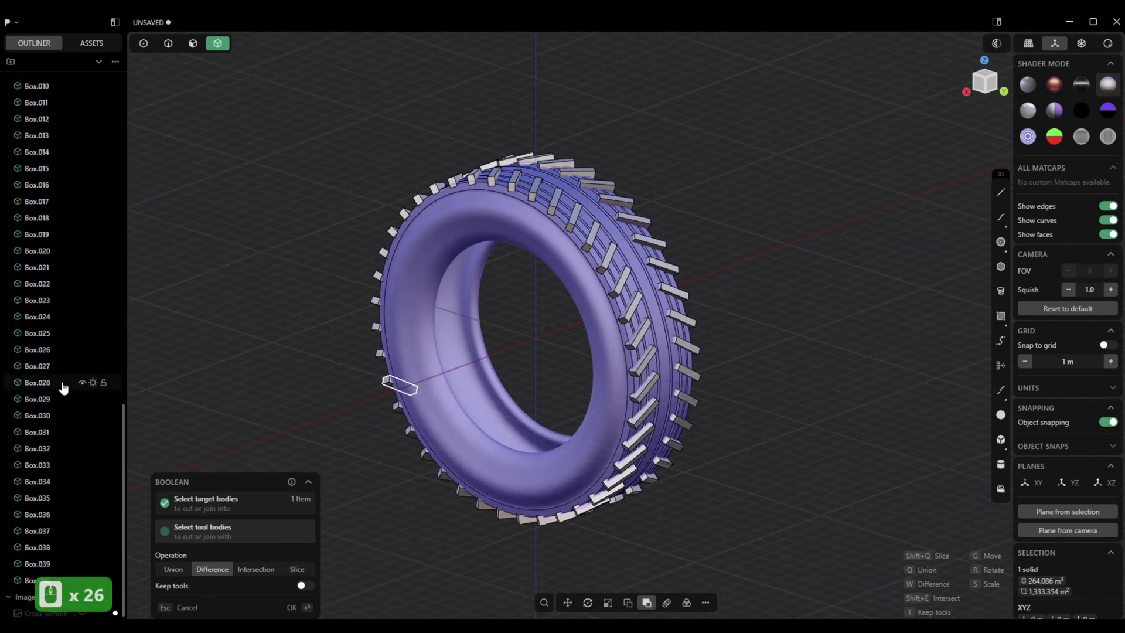
pyautogui.scroll(-7, 52, 422)
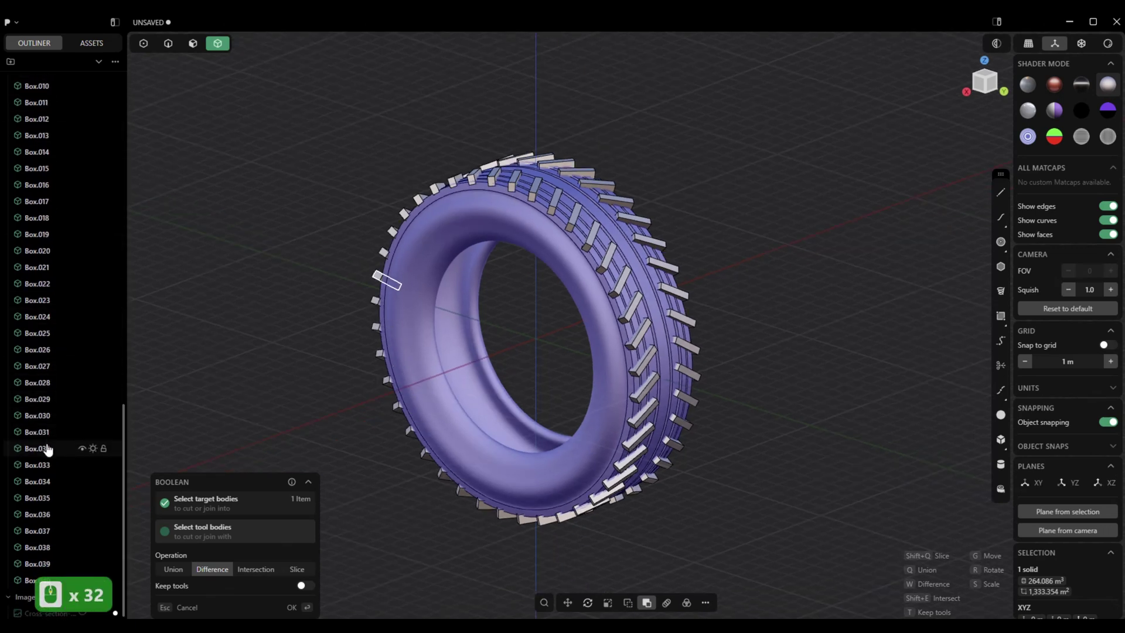
pyautogui.click(25, 584)
pyautogui.scroll(7, 51, 463)
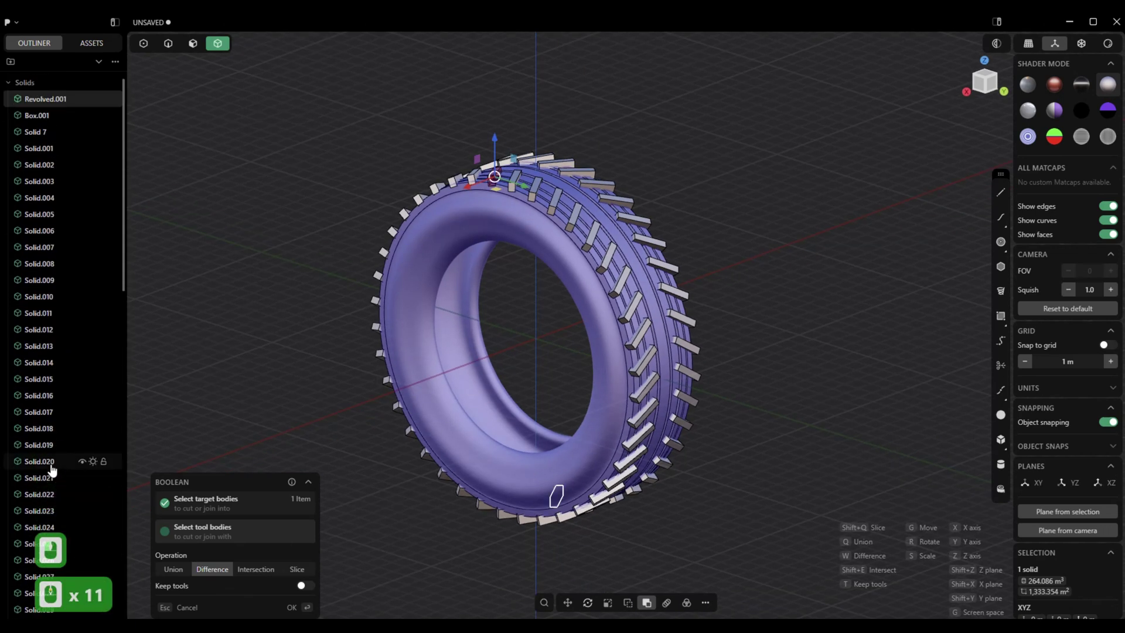
pyautogui.keyDown('shift'); pyautogui.click(49, 150); pyautogui.keyUp('shift')
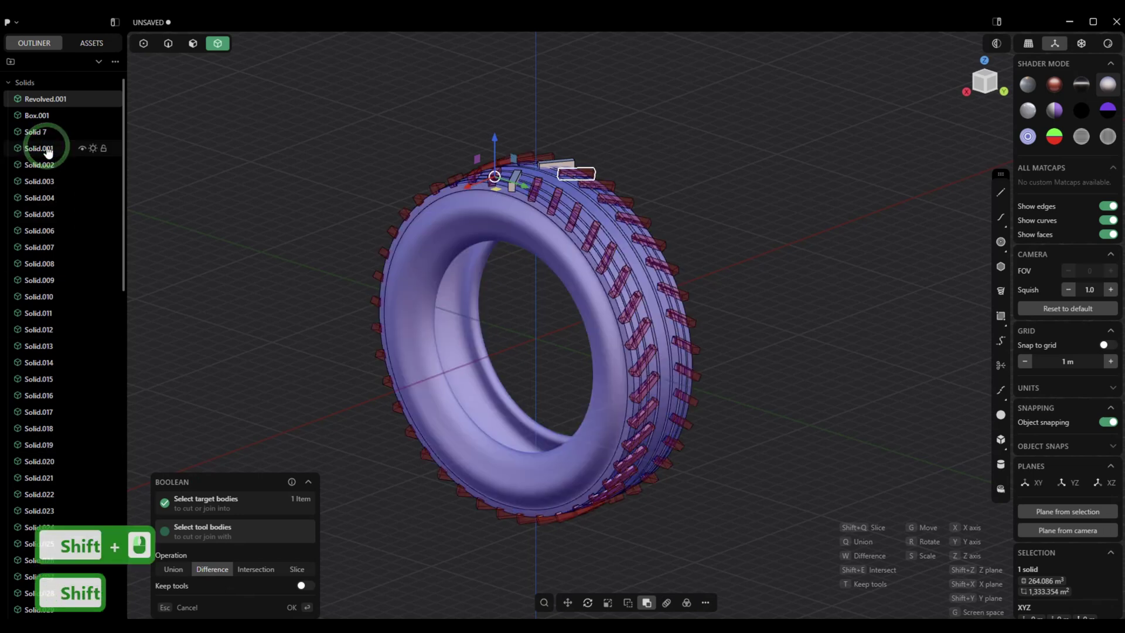
pyautogui.click(292, 608)
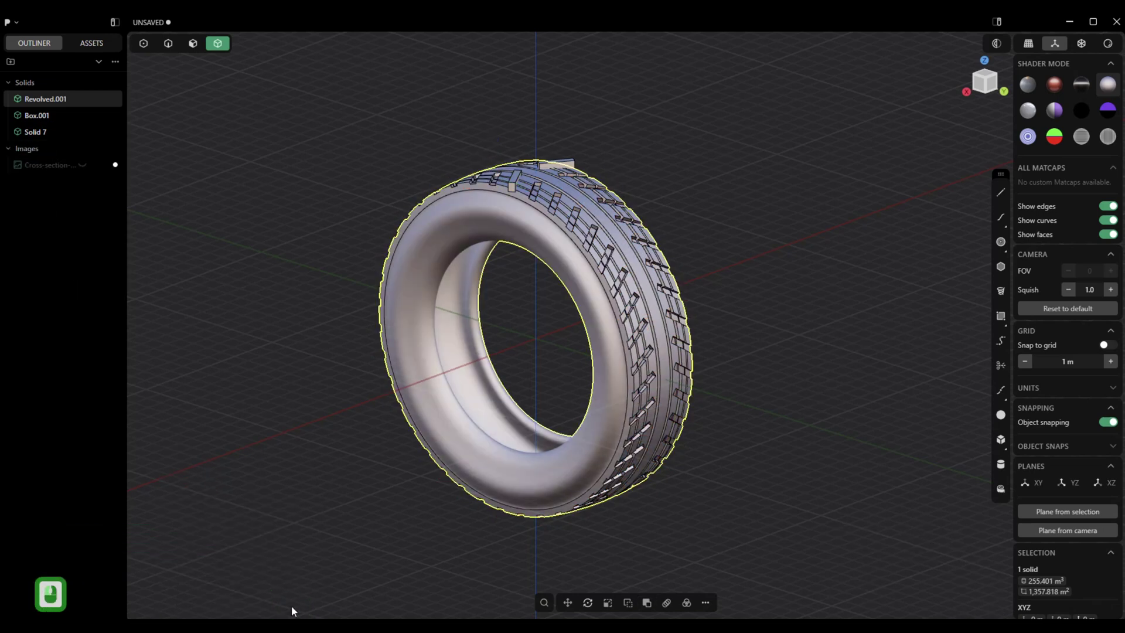
# Cut the two remaining original bars out of the tyre tread with a Boolean Difference, without keeping the tools
pyautogui.scroll(3, 291, 606)
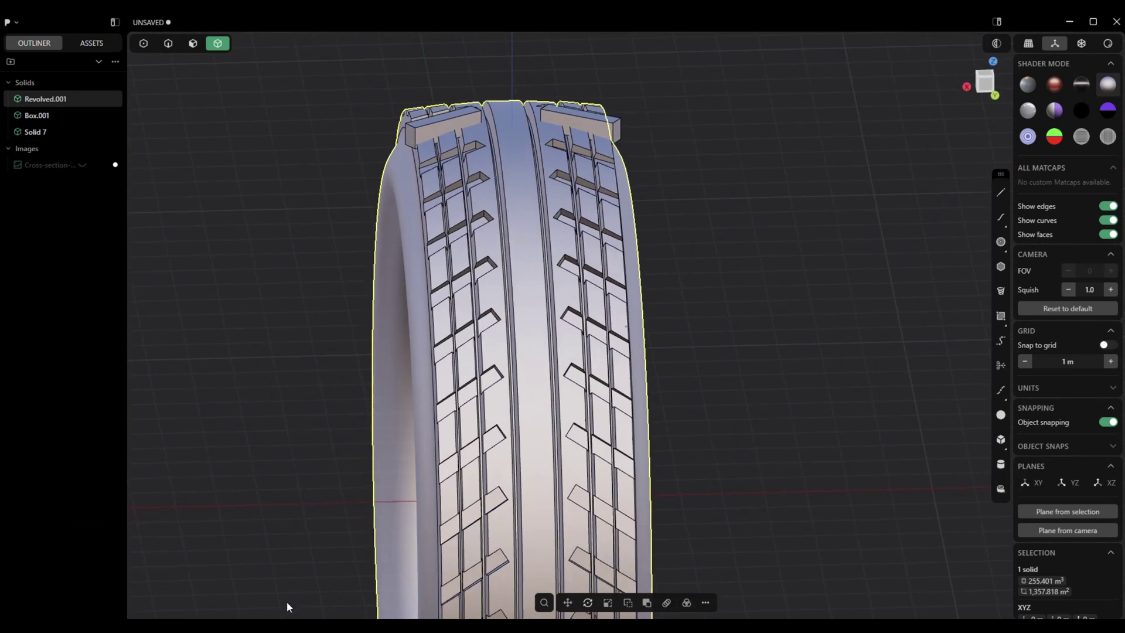
pyautogui.moveTo(288, 600); pyautogui.dragTo(453, 465, button='middle')
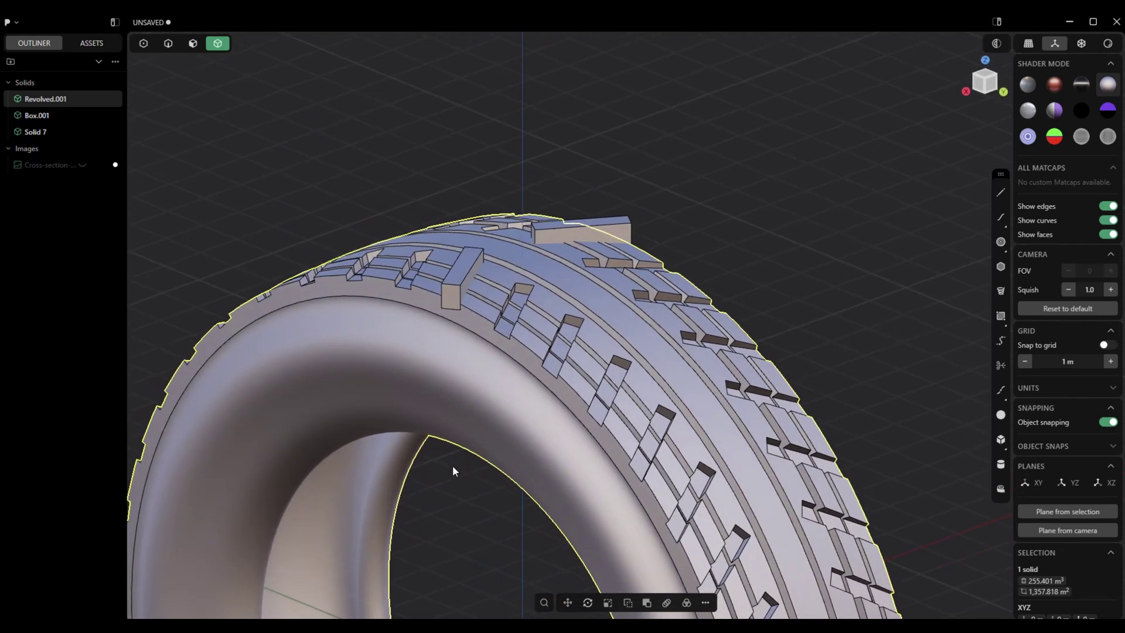
pyautogui.click(460, 281)
pyautogui.keyDown('shift'); pyautogui.click(572, 241); pyautogui.keyUp('shift')
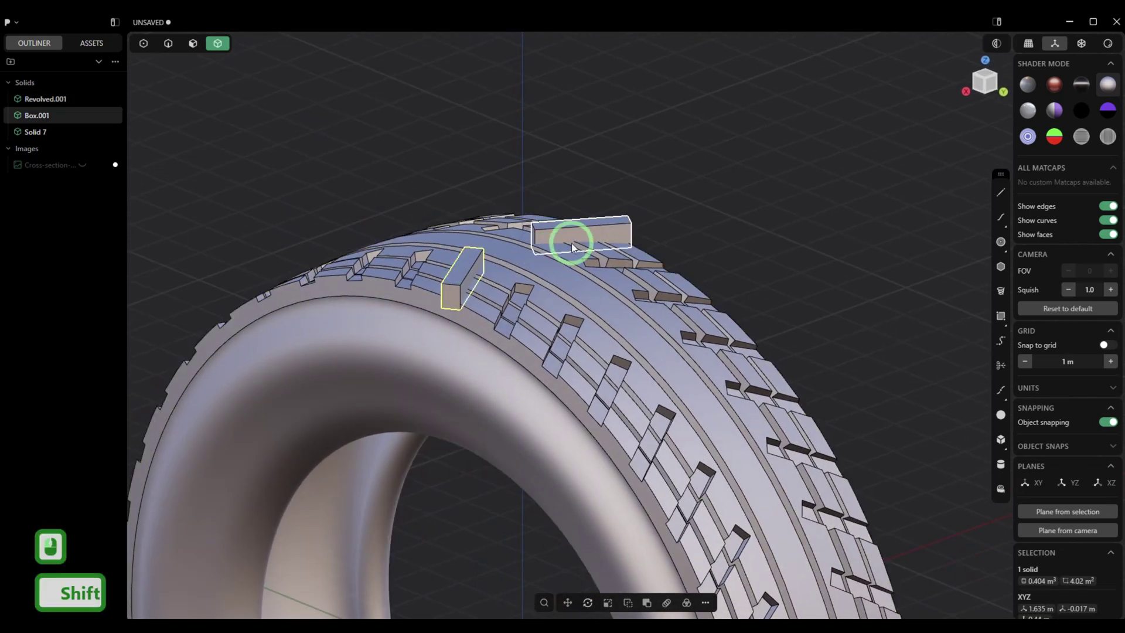
pyautogui.click(461, 390)
pyautogui.press('q')
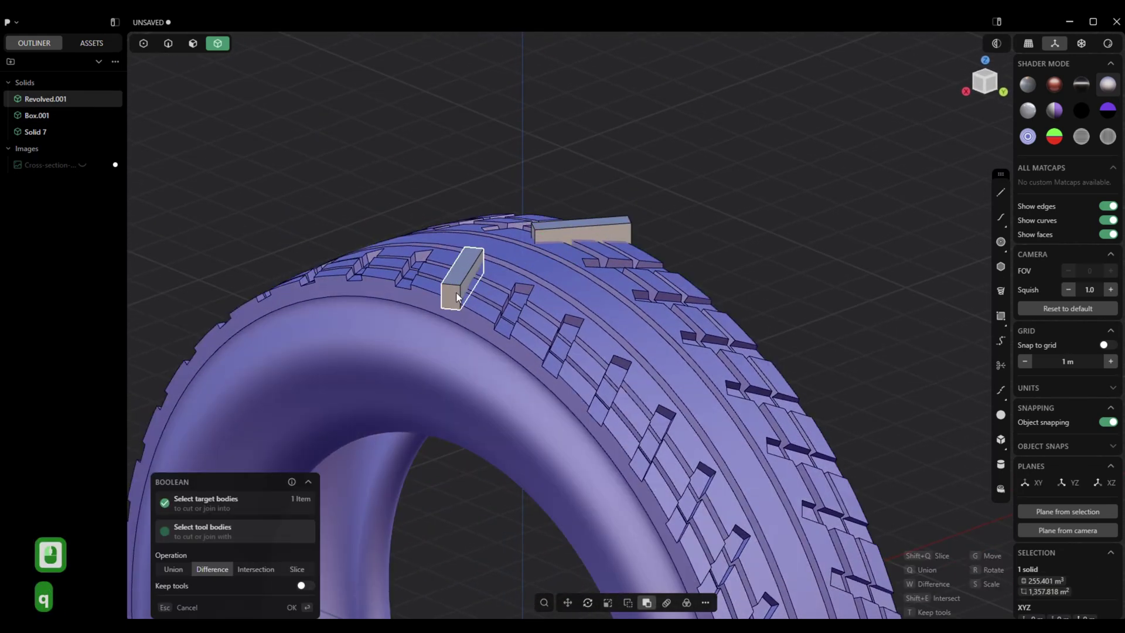
pyautogui.click(459, 281)
pyautogui.keyDown('shift'); pyautogui.click(564, 234); pyautogui.keyUp('shift')
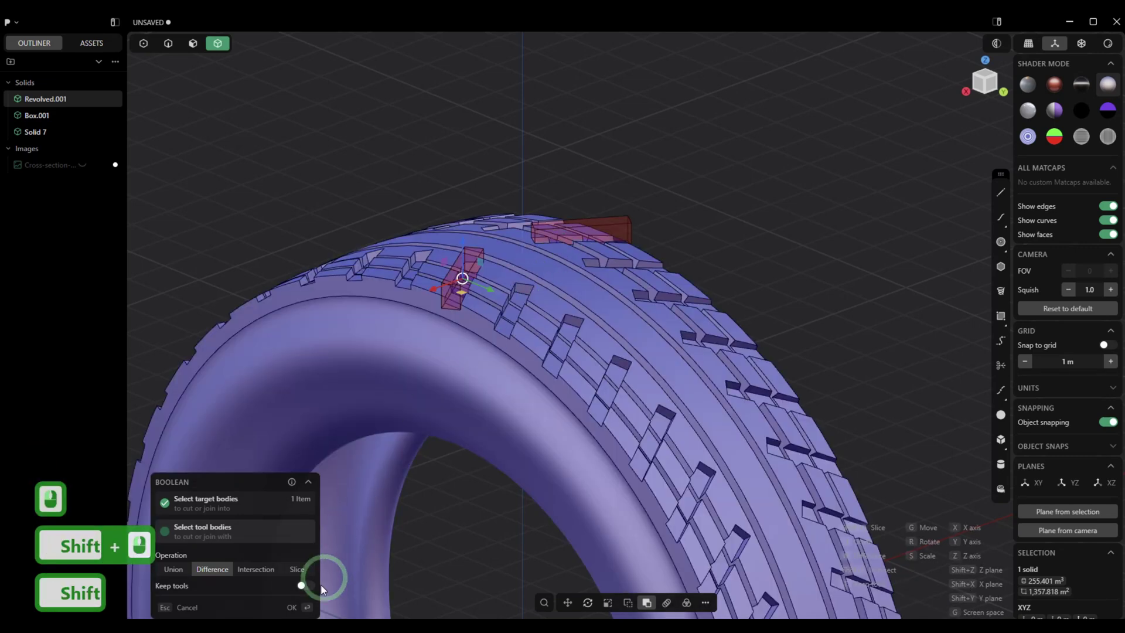
pyautogui.click(294, 607)
pyautogui.click(746, 302)
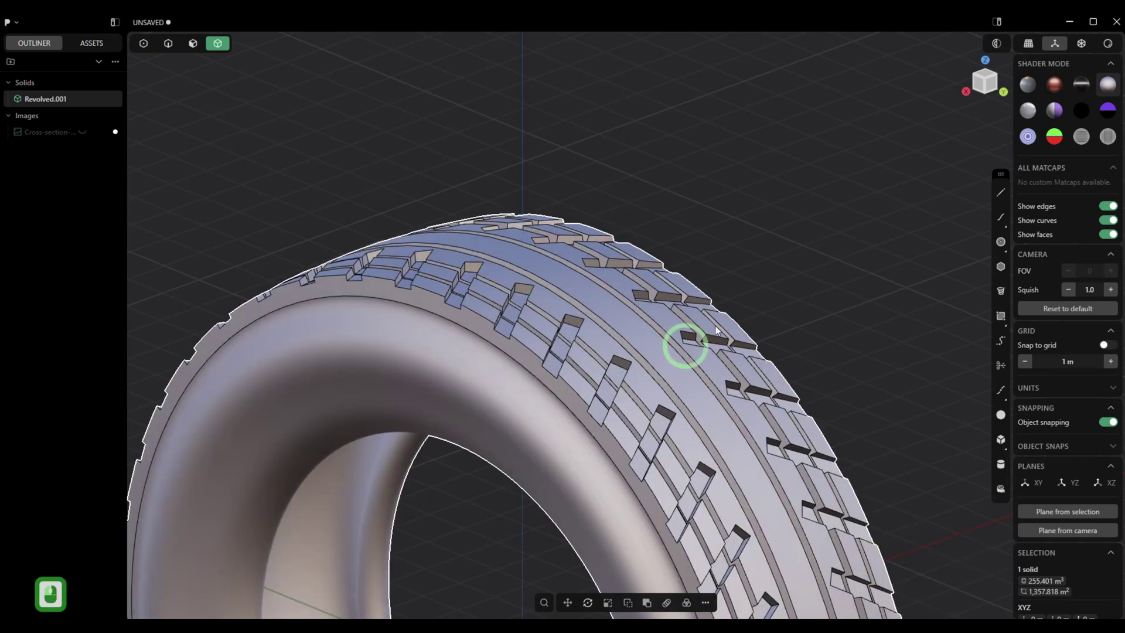
pyautogui.click(798, 256)
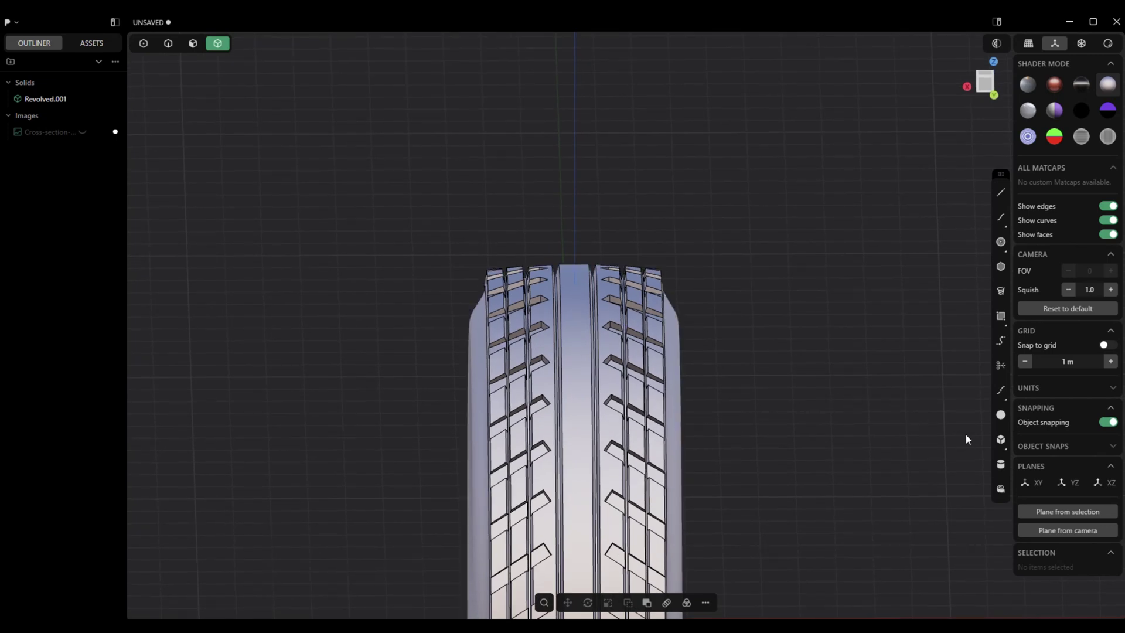
# In the back view, create a corner box cube about 1.28 m on each side, beside the tyre
pyautogui.click(1001, 442)
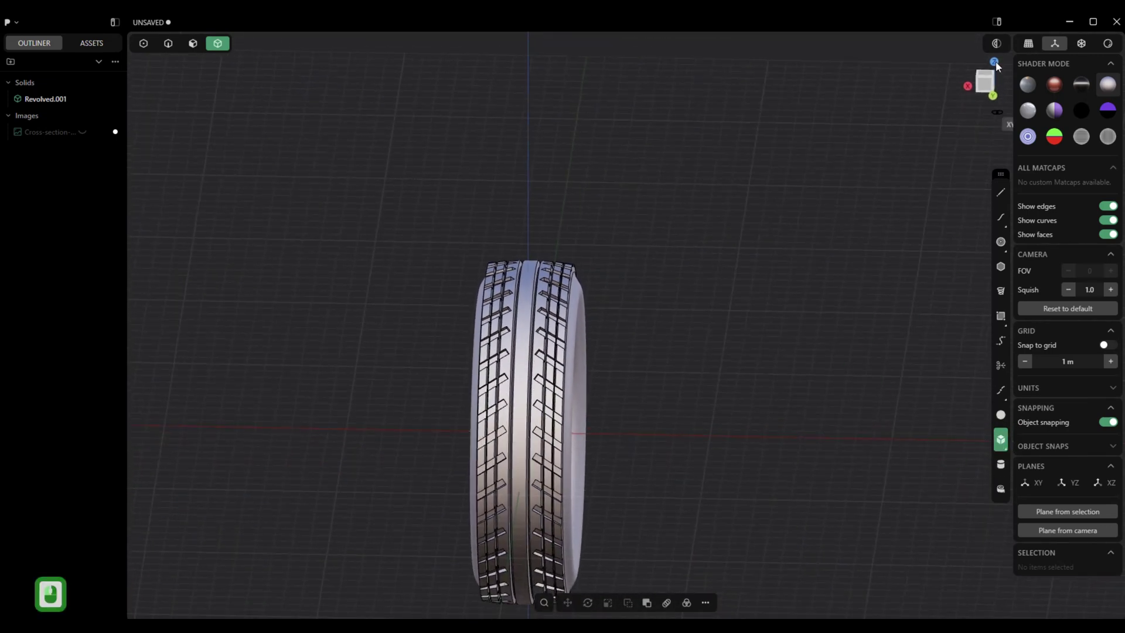
pyautogui.click(984, 86)
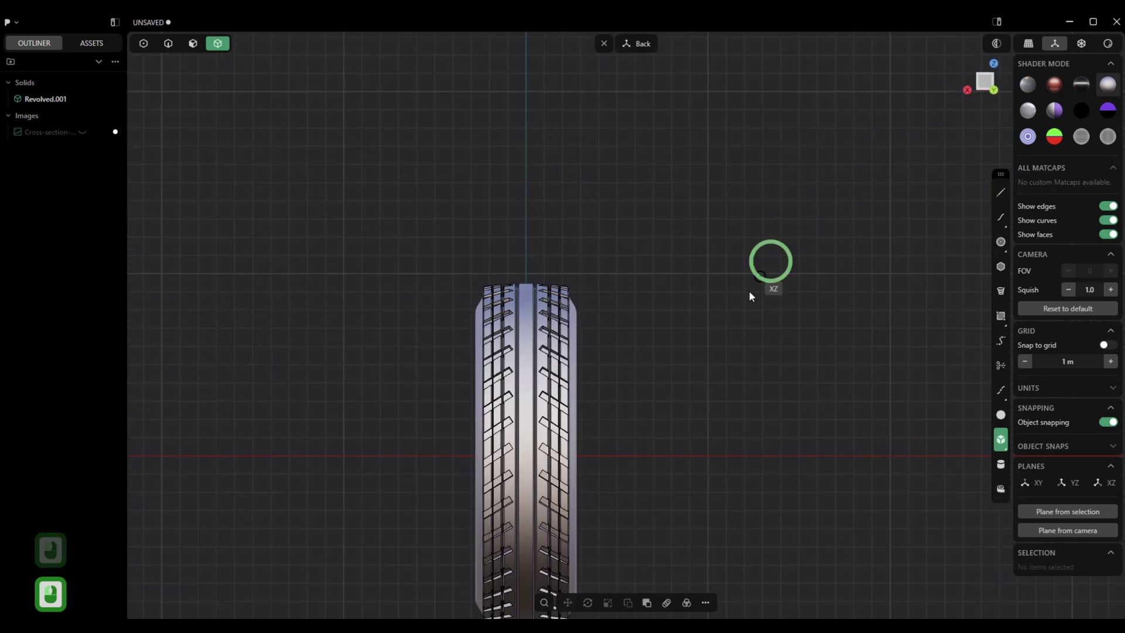
pyautogui.click(685, 441)
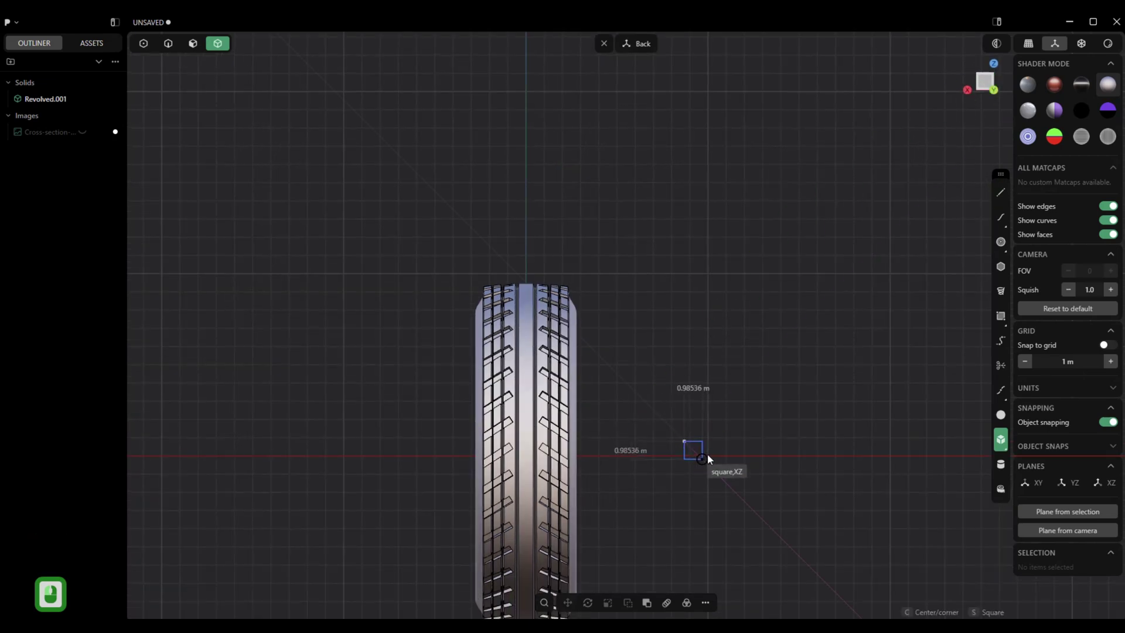
pyautogui.click(711, 463)
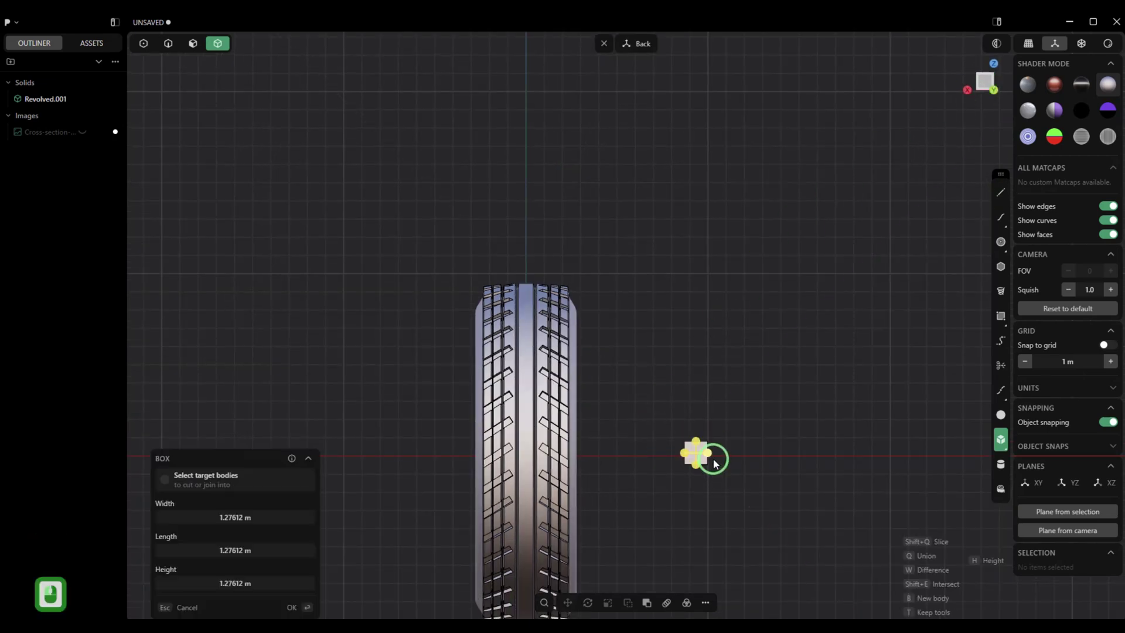
pyautogui.scroll(5, 733, 463)
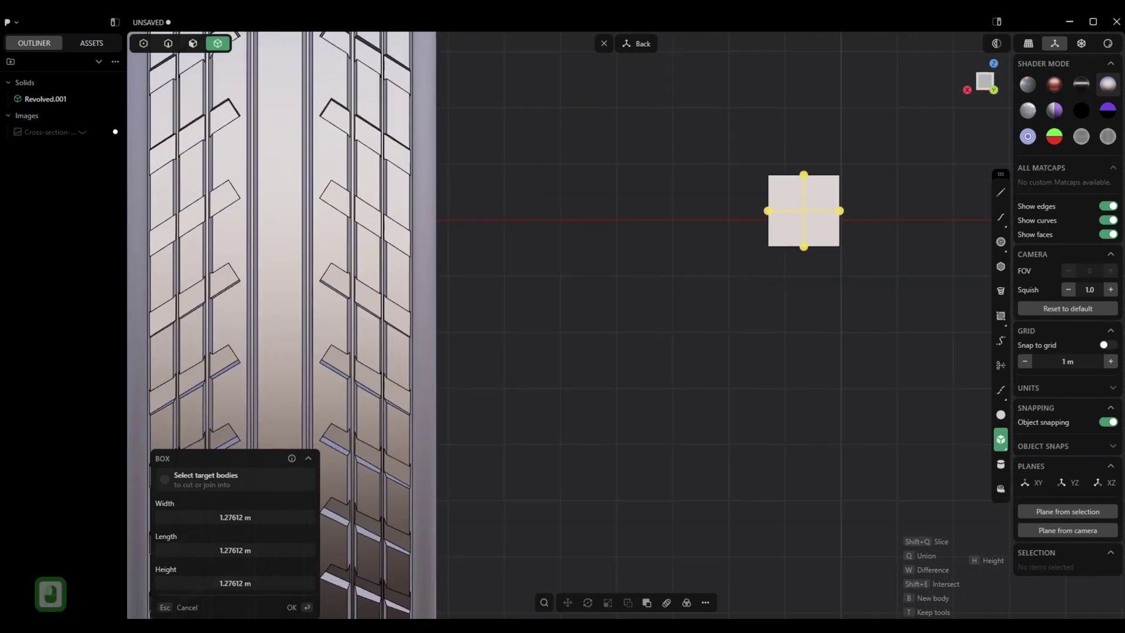
pyautogui.click(293, 607)
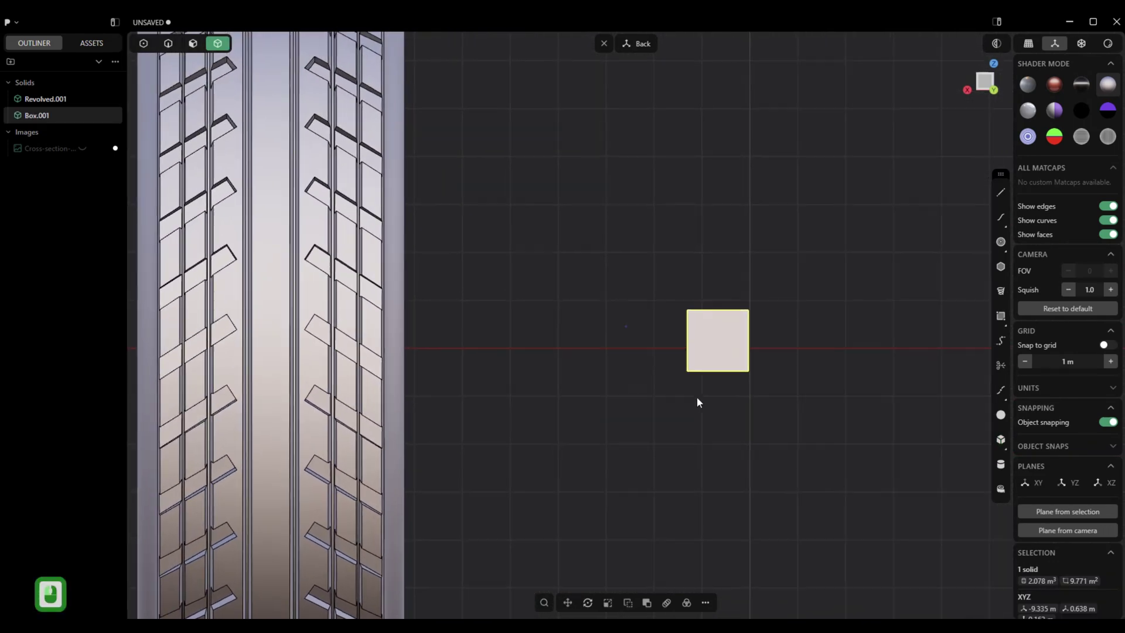
# Rotate the new box 45 degrees in the back view so that it stands as a diamond
pyautogui.scroll(3, 736, 392)
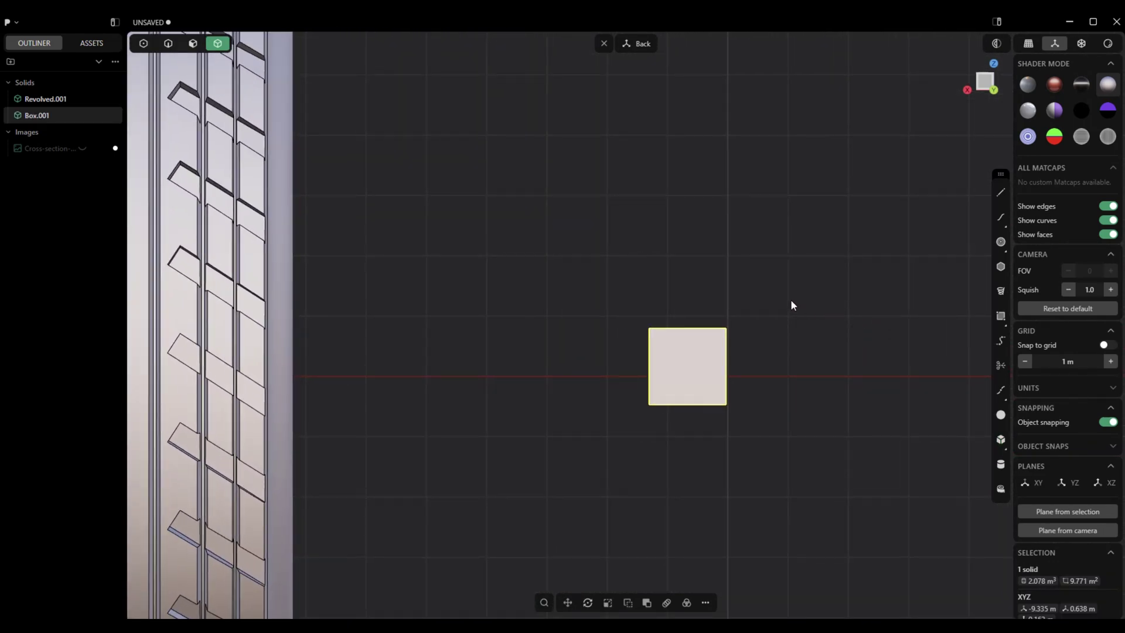
pyautogui.press('e')
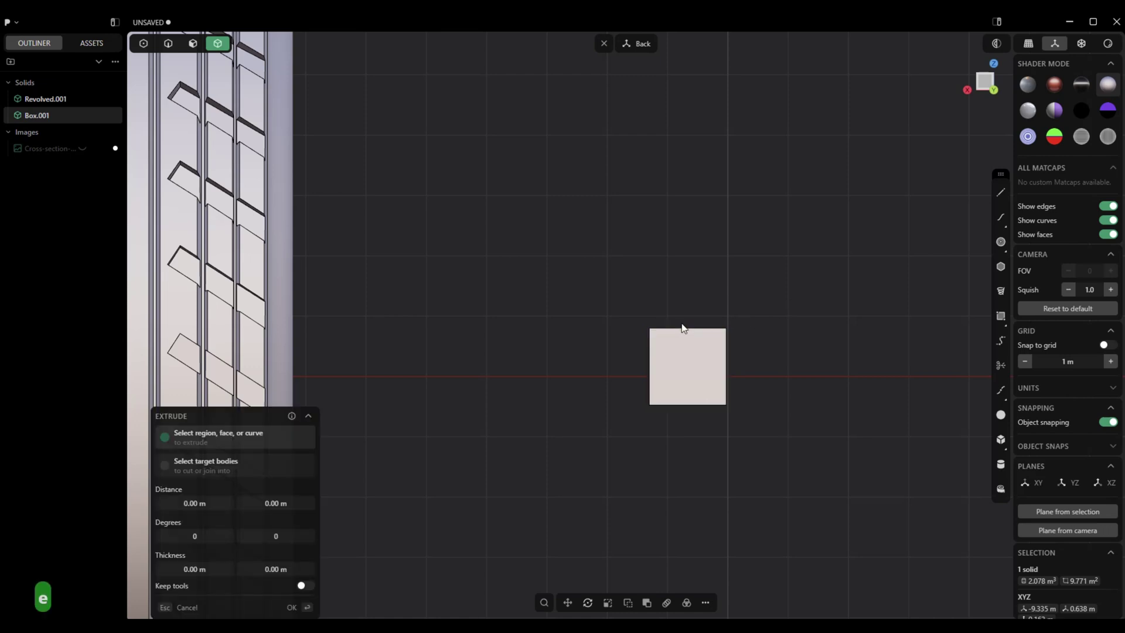
pyautogui.press('r')
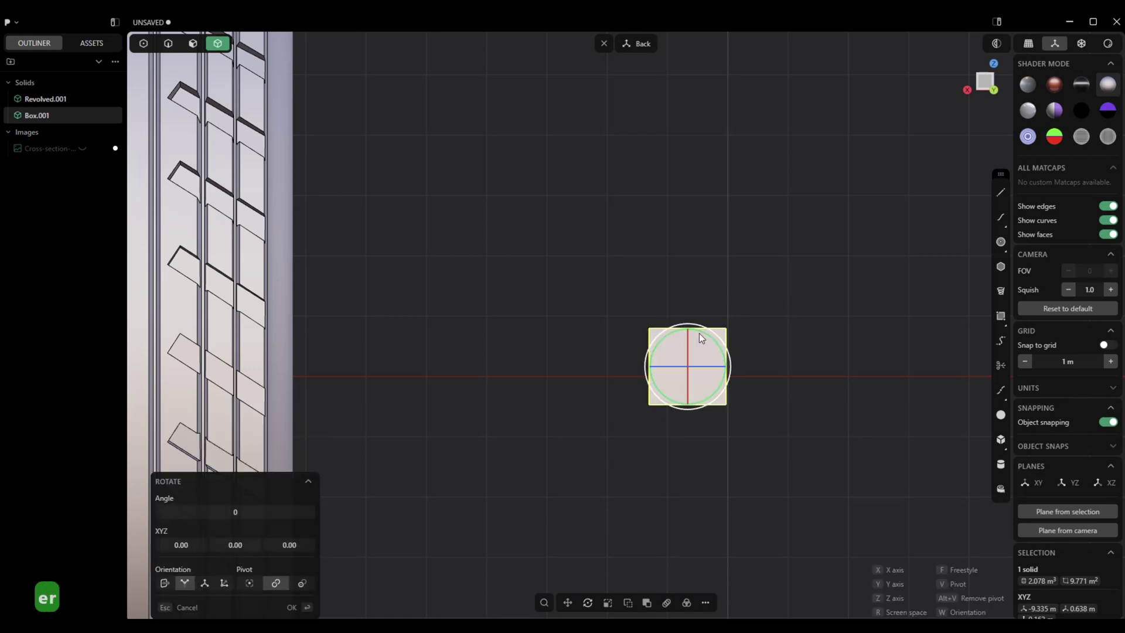
pyautogui.moveTo(699, 333); pyautogui.dragTo(716, 353)
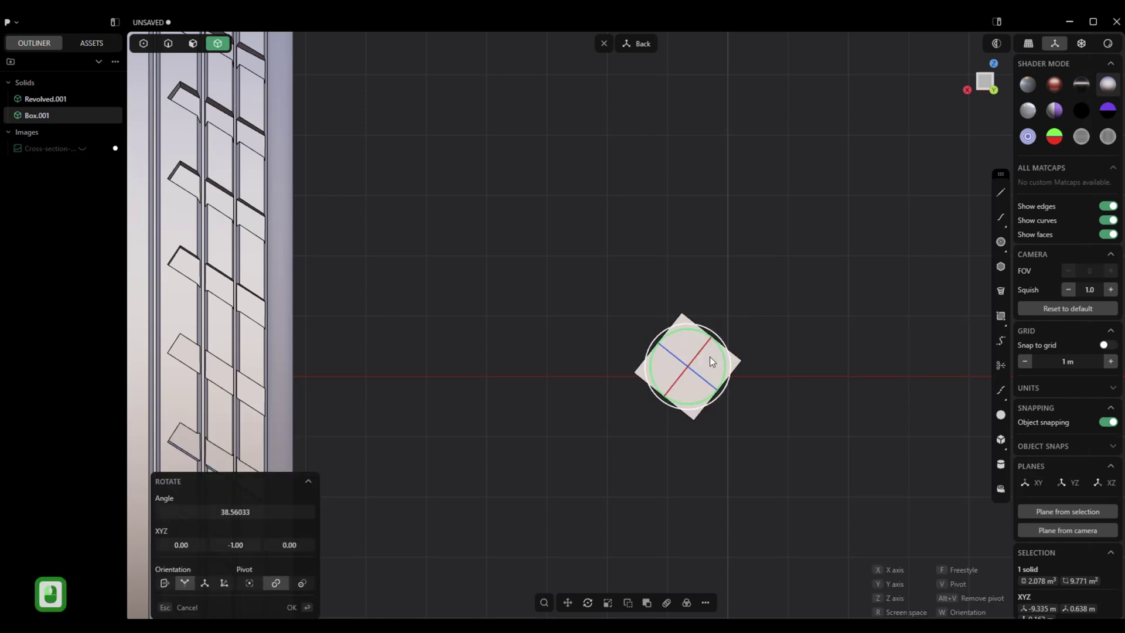
pyautogui.click(259, 522)
pyautogui.write('45')
pyautogui.press('Return')
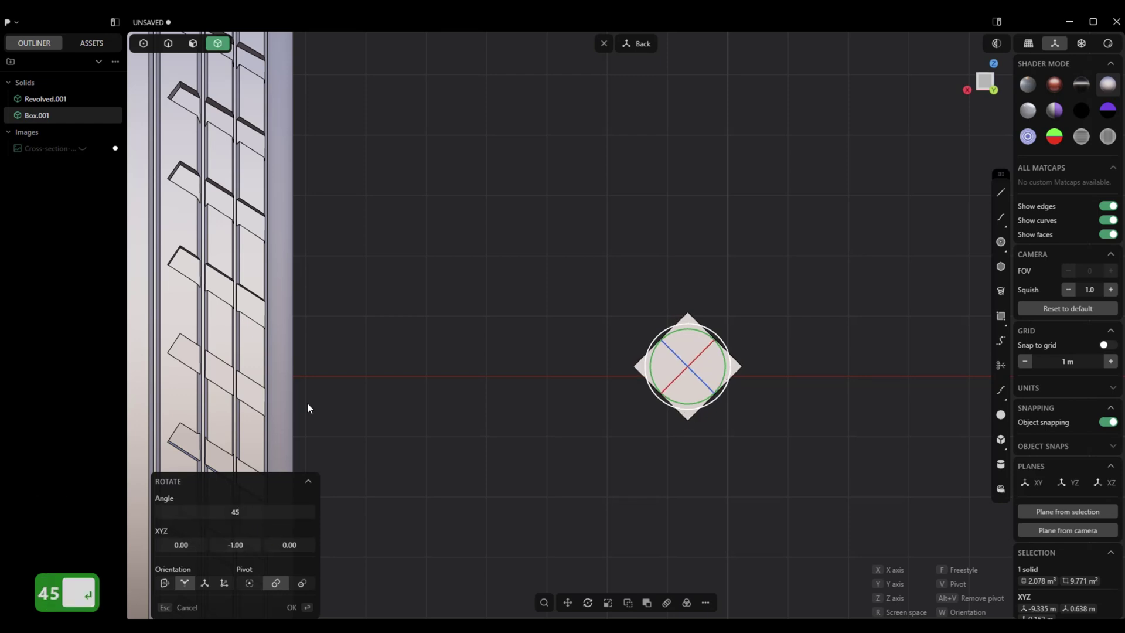
pyautogui.click(792, 274)
pyautogui.click(302, 607)
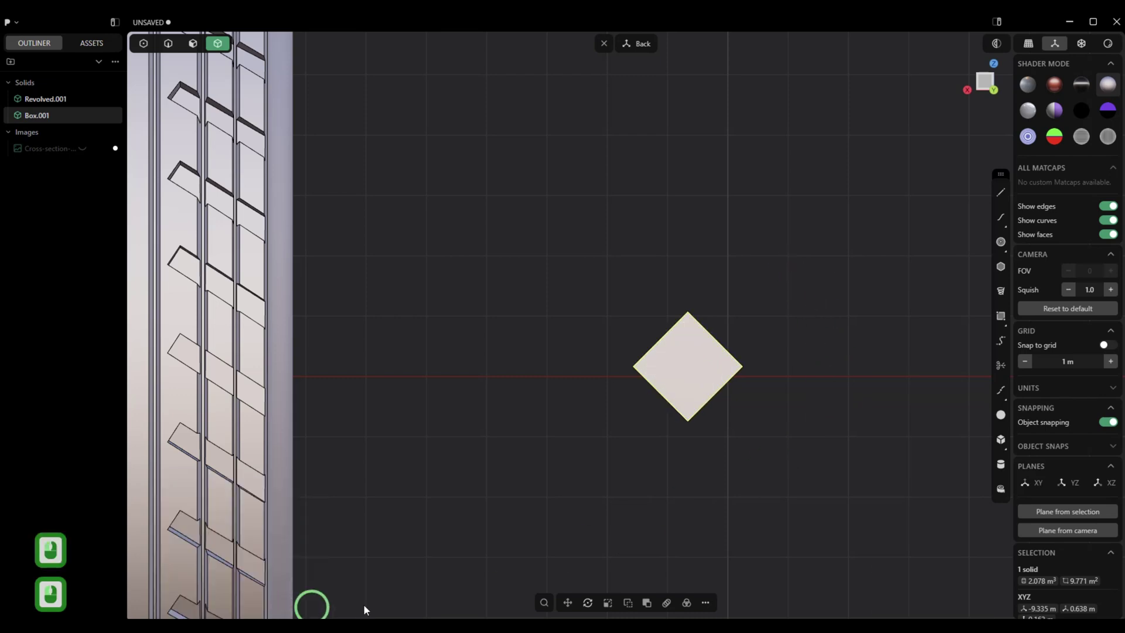
# Draw a square about 1.22 m wide in the XZ plane, centred on the diamond-shaped box
pyautogui.click(1002, 267)
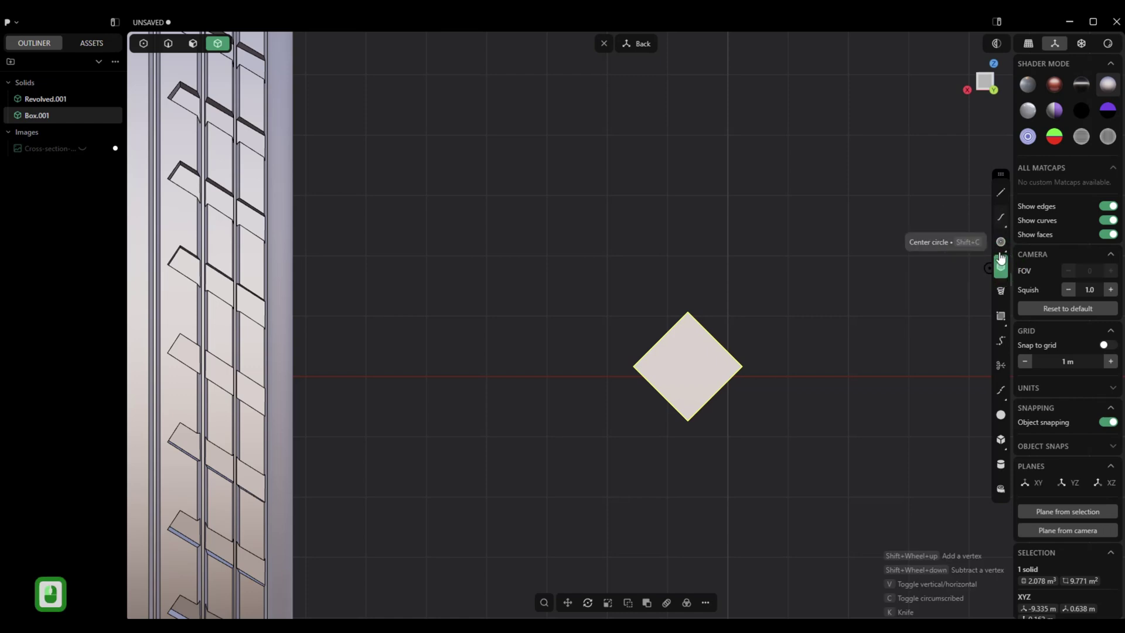
pyautogui.click(1002, 316)
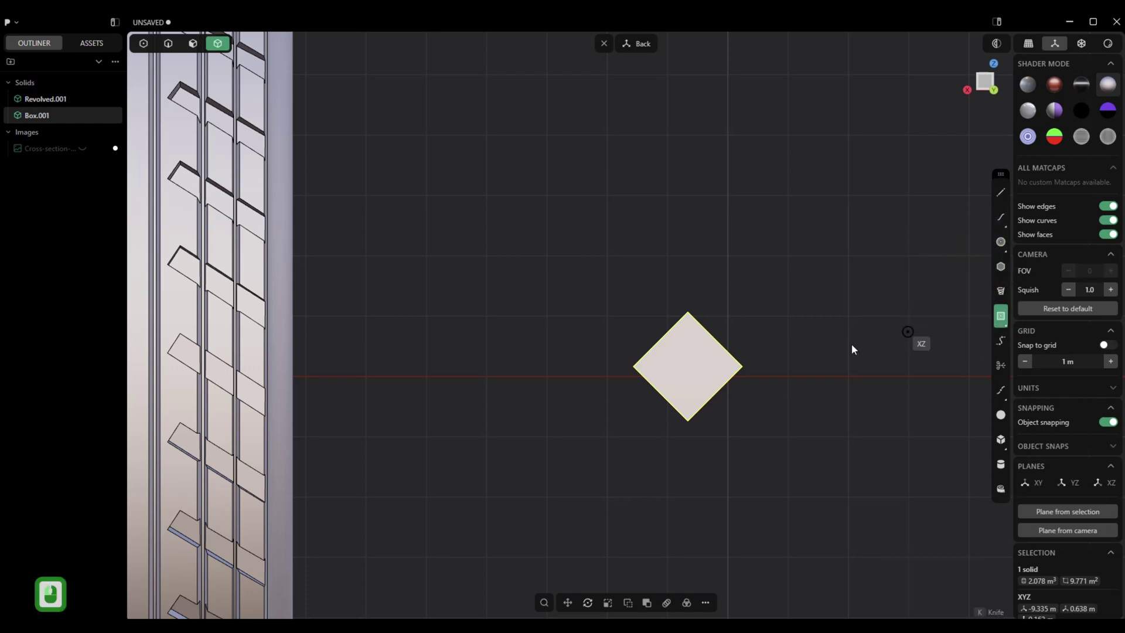
pyautogui.click(694, 368)
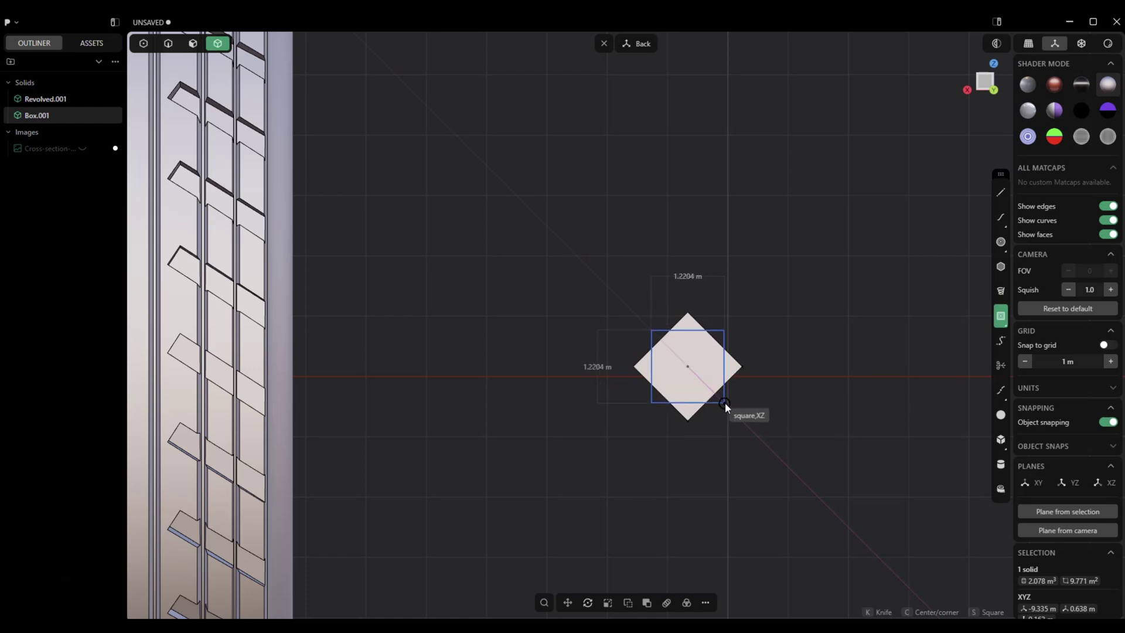
pyautogui.click(725, 403)
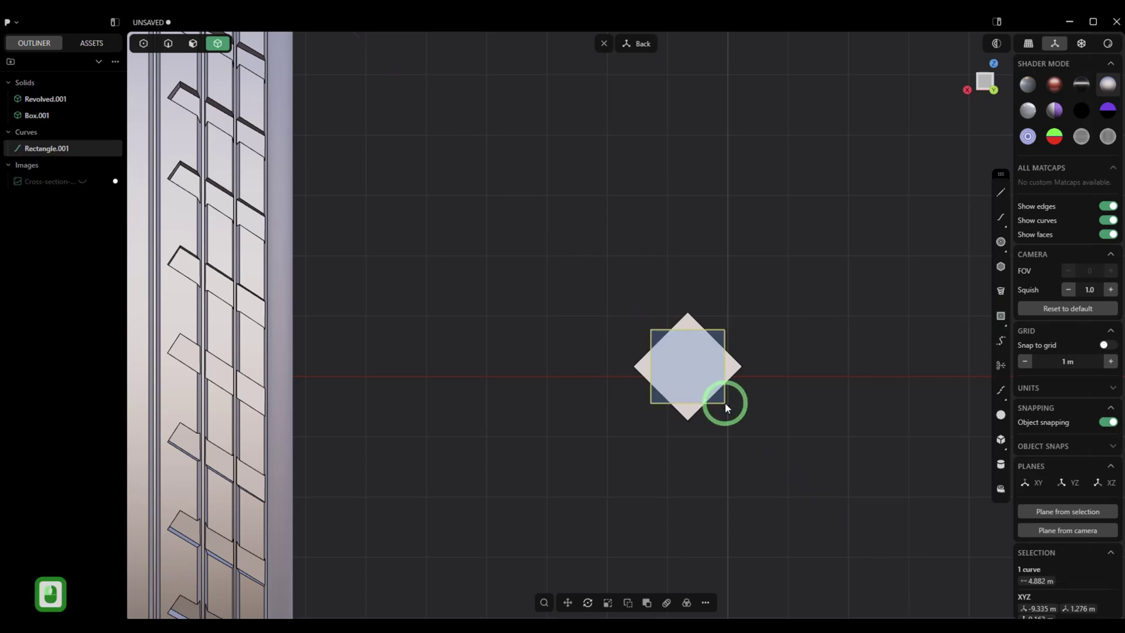
# Rotate the square curve 45 degrees to align it with the diamond-shaped box
pyautogui.press('r')
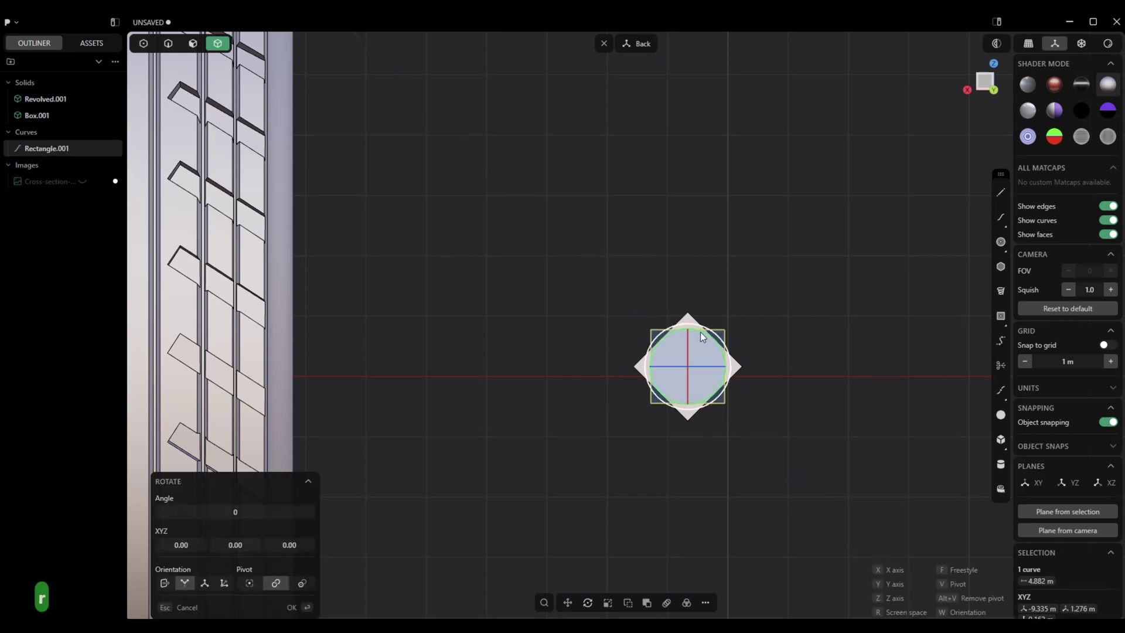
pyautogui.moveTo(705, 337); pyautogui.dragTo(715, 360)
pyautogui.doubleClick(265, 513)
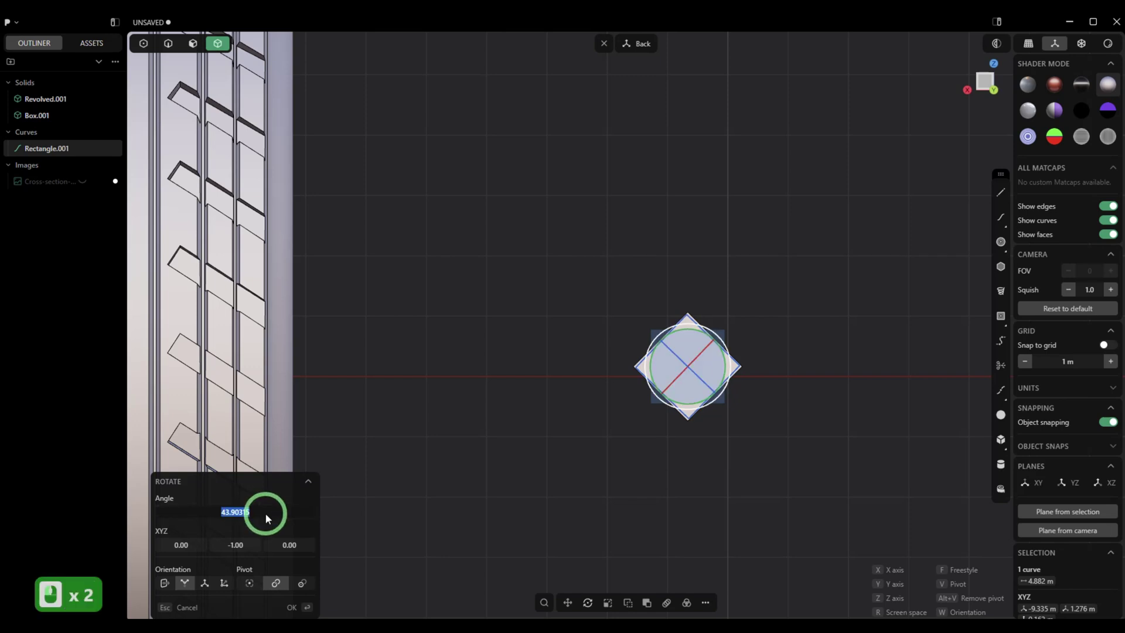
pyautogui.write('45')
pyautogui.press('Return')
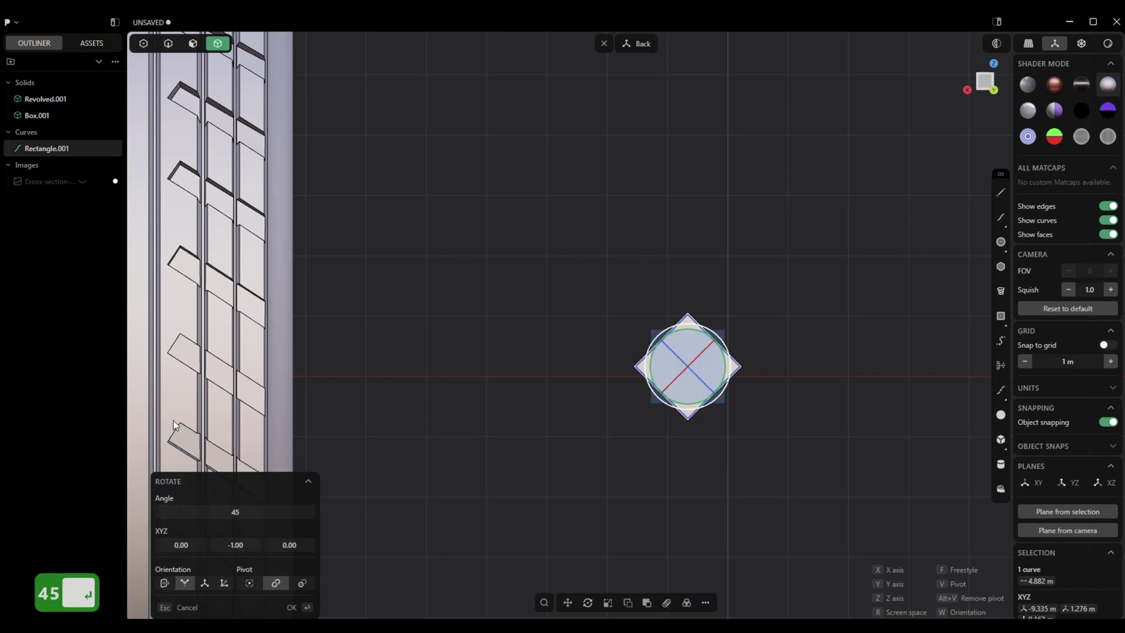
# Move the rotated square curve up along Z by about 0.3 m, offsetting it from the box
pyautogui.press('g')
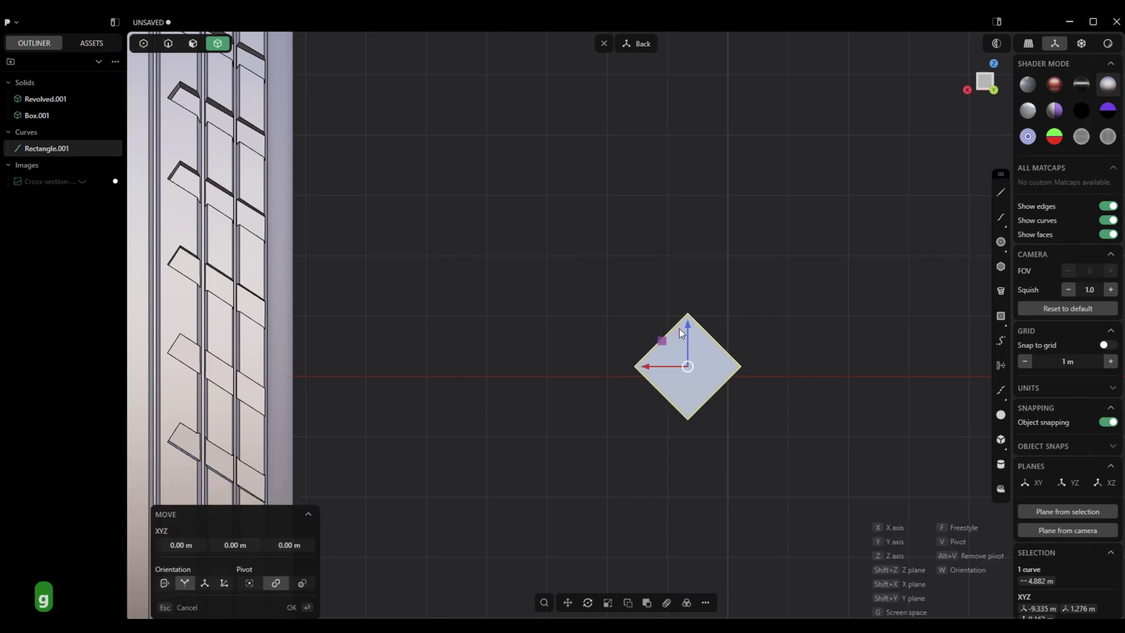
pyautogui.moveTo(683, 332); pyautogui.dragTo(691, 313)
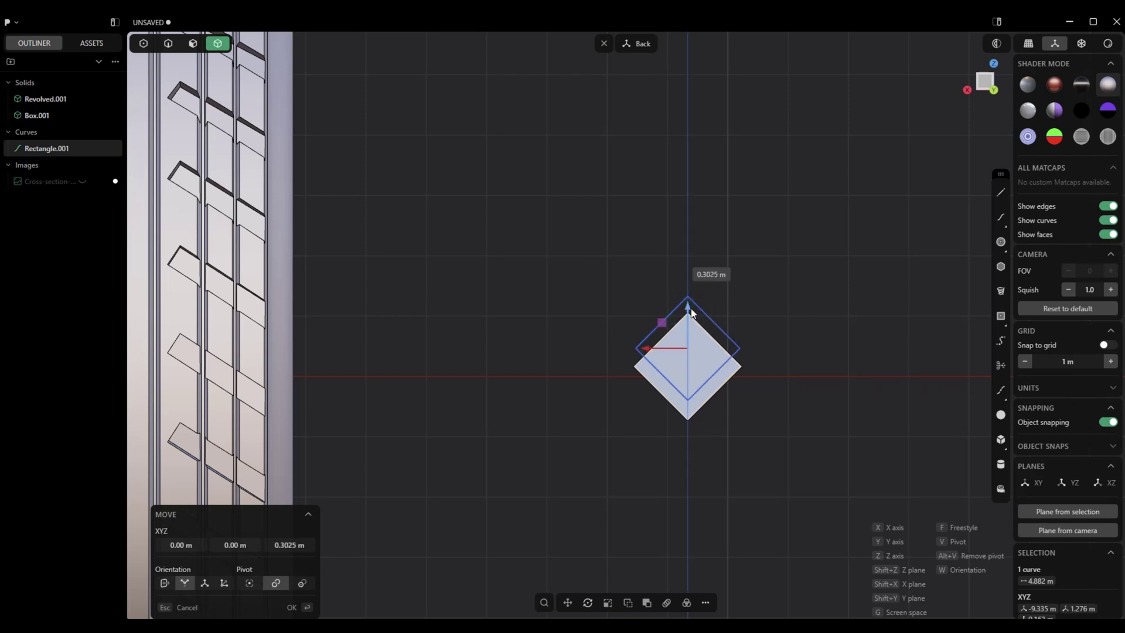
pyautogui.click(691, 312)
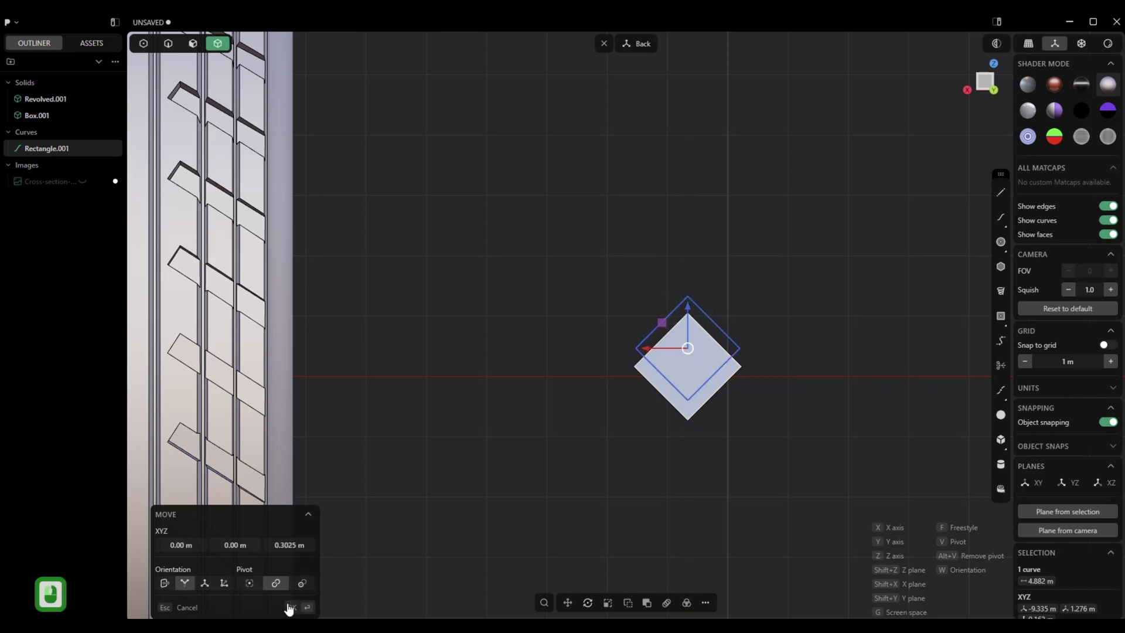
pyautogui.click(290, 606)
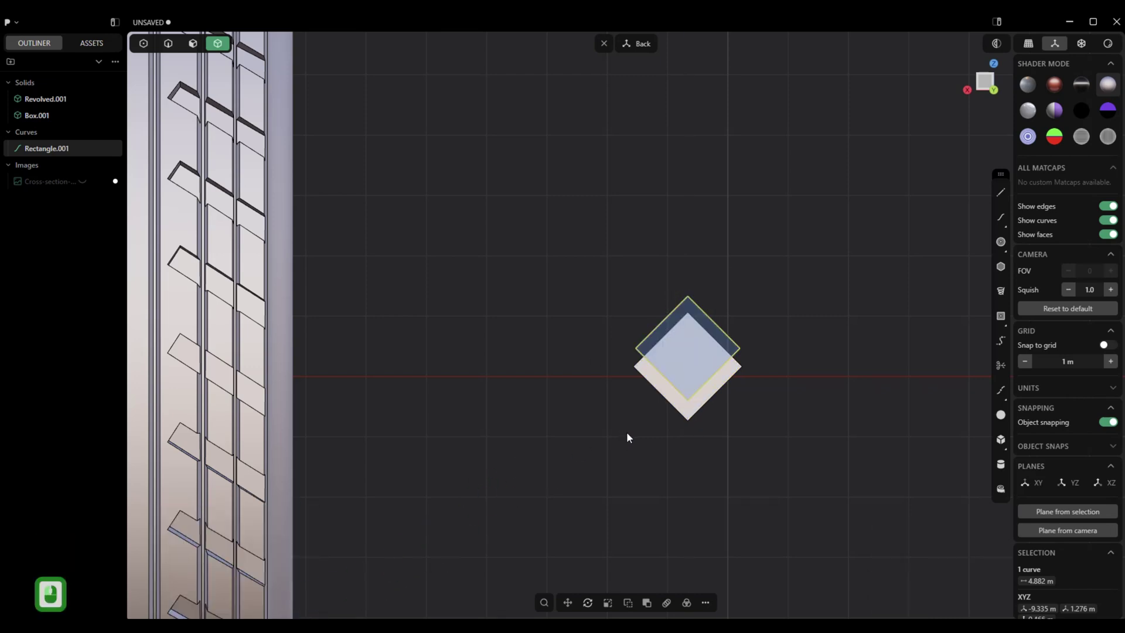
# Cut the diamond-shaped box with the offset square curve to split off a V-shaped piece
pyautogui.press('c')
pyautogui.click(676, 493)
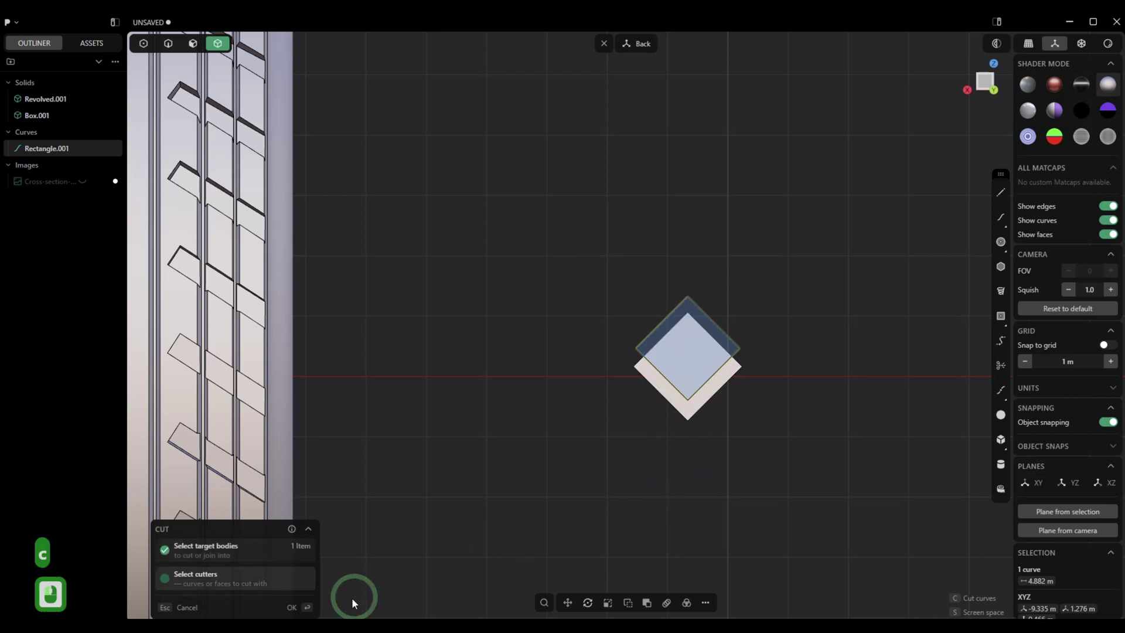
pyautogui.click(290, 607)
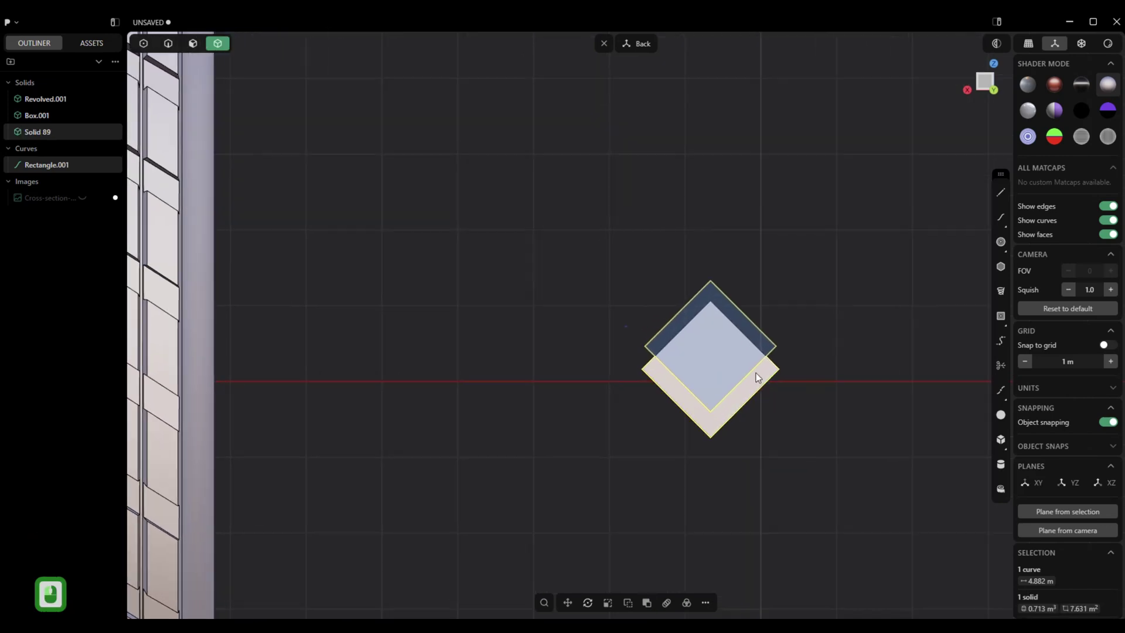
# Leave the back view and delete the inner diamond piece of the cut box, keeping the V-shaped solid
pyautogui.click(605, 44)
pyautogui.moveTo(594, 78); pyautogui.dragTo(593, 445, button='middle')
pyautogui.moveTo(594, 445); pyautogui.dragTo(706, 321, button='right')
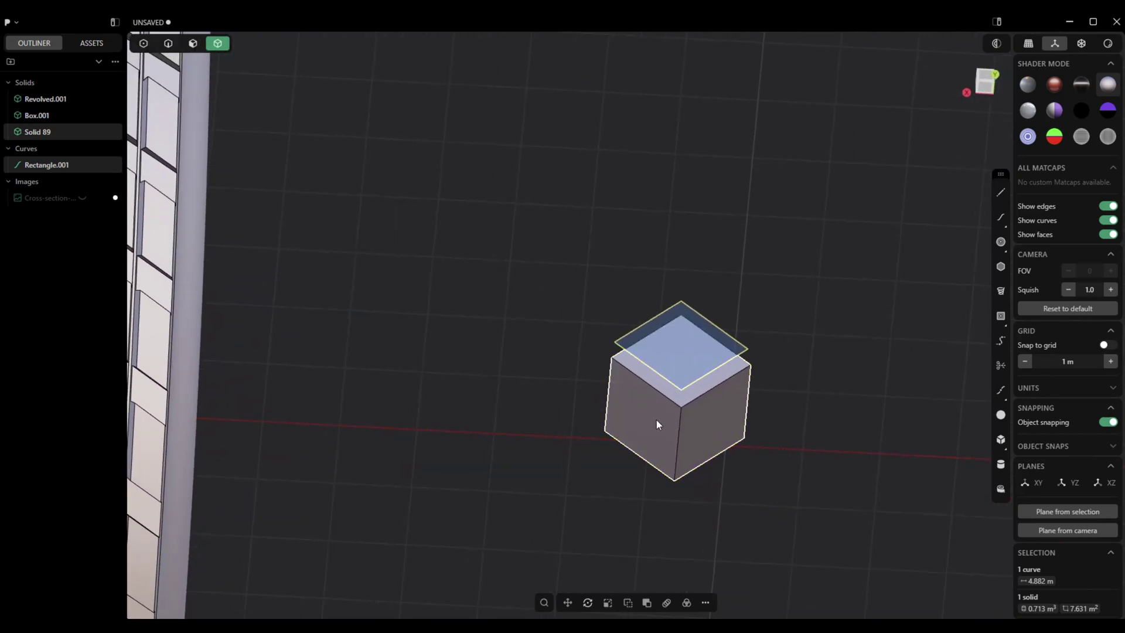
pyautogui.click(684, 373)
pyautogui.click(683, 376)
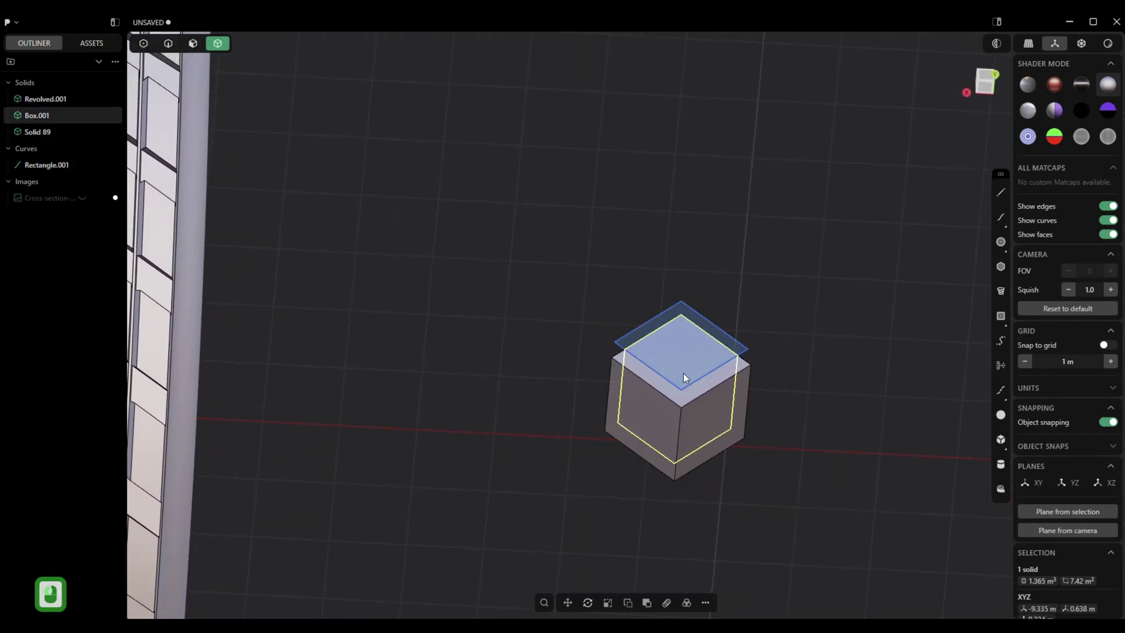
pyautogui.press('x')
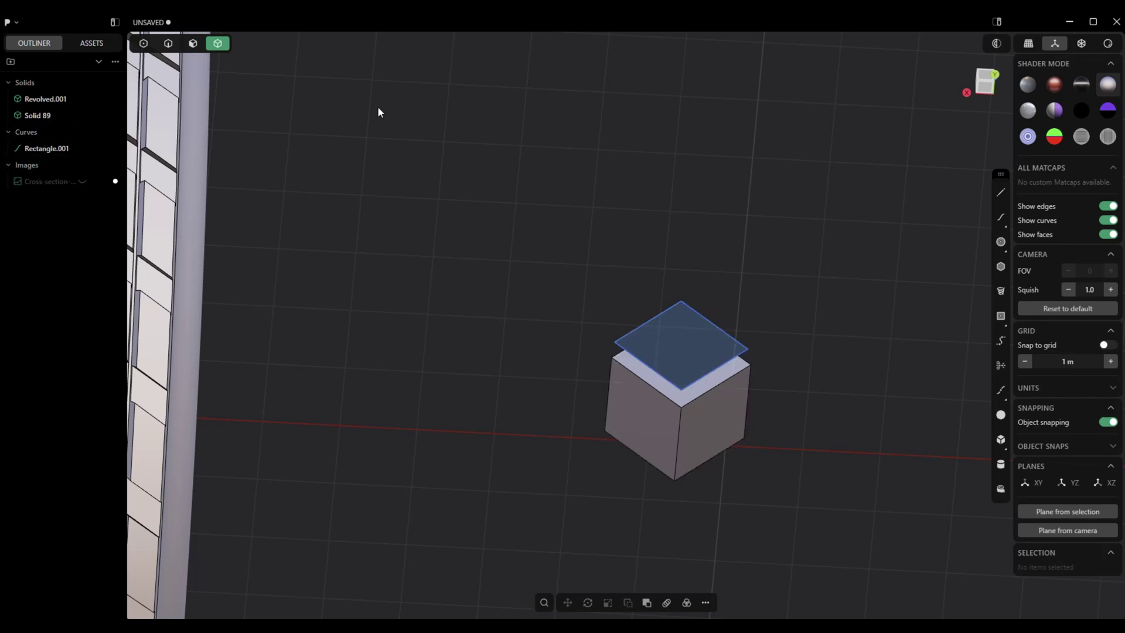
# Delete the leftover square curve, including its filled region, above the V-shaped solid
pyautogui.click(195, 44)
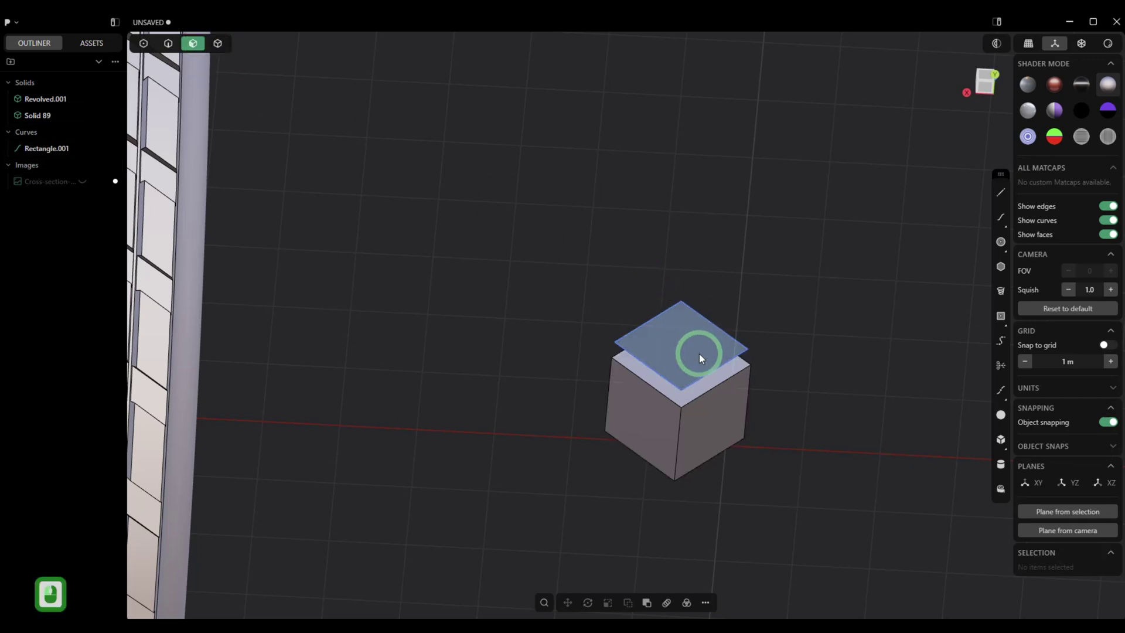
pyautogui.click(699, 353)
pyautogui.click(645, 358)
pyautogui.press('x')
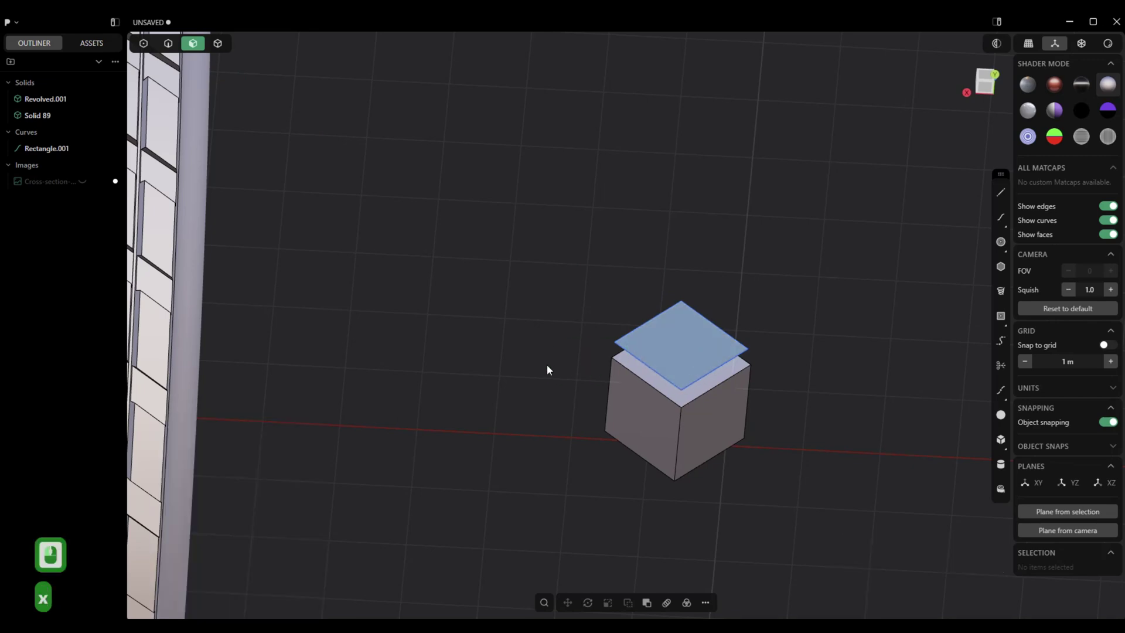
pyautogui.moveTo(182, 491)
pyautogui.mouseDown(button='middle')
pyautogui.moveTo(181, 523)
pyautogui.moveTo(167, 502)
pyautogui.mouseUp(button='middle')
pyautogui.scroll(-5, 167, 501)
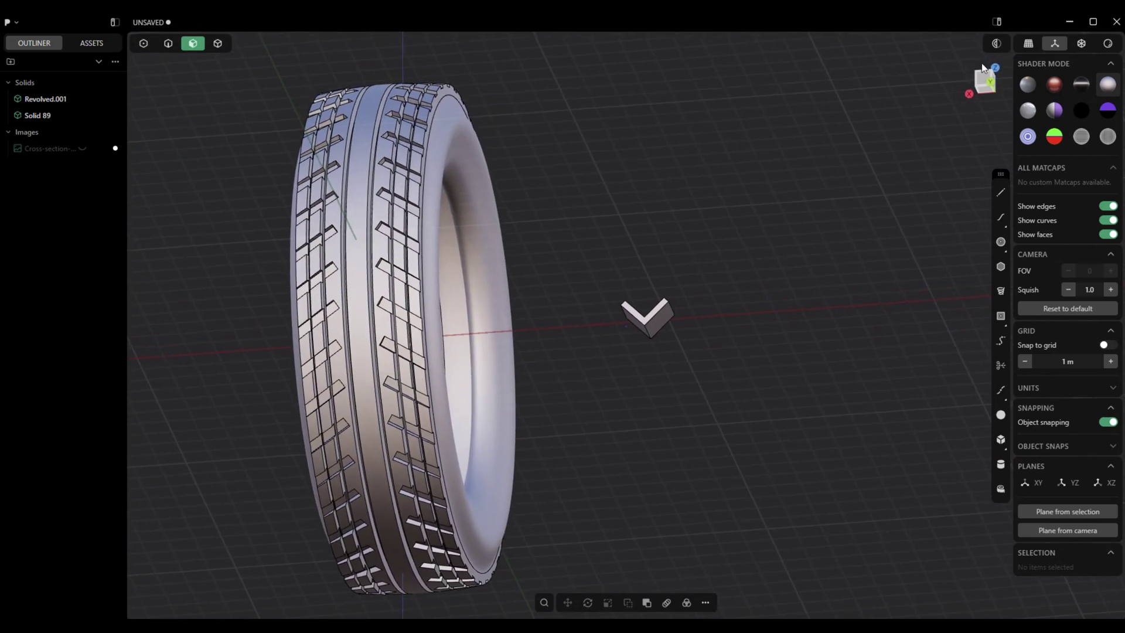
# In the back view, move the V-shaped solid along X onto the tyre's centre line
pyautogui.click(983, 79)
pyautogui.keyDown('shift'); pyautogui.moveTo(693, 304); pyautogui.dragTo(717, 310, button='middle'); pyautogui.keyUp('shift')
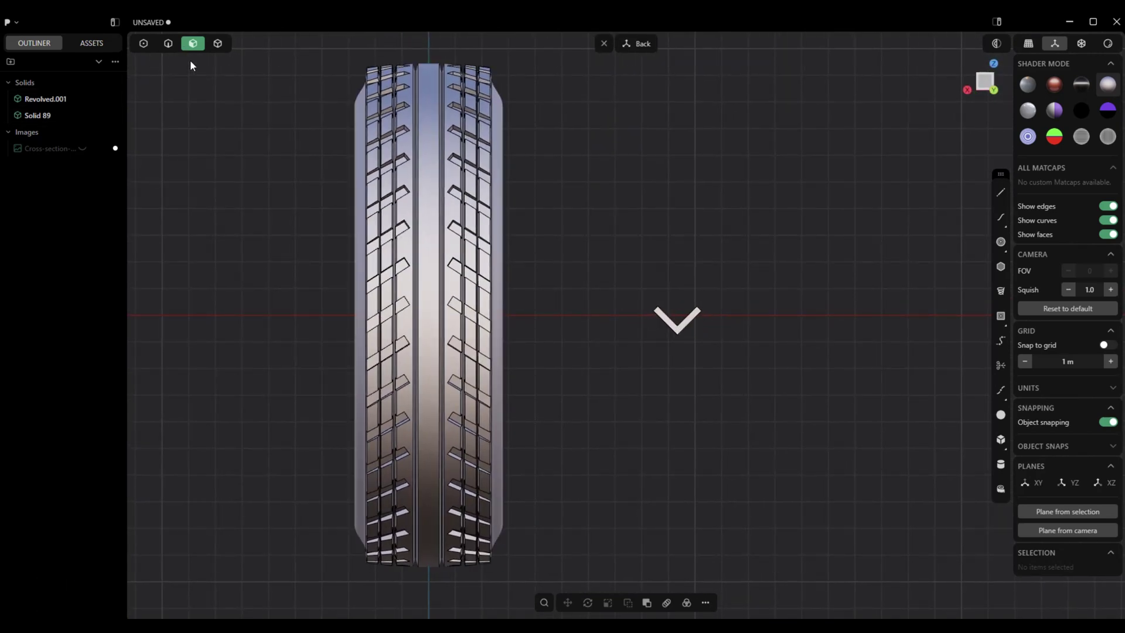
pyautogui.click(217, 45)
pyautogui.click(679, 330)
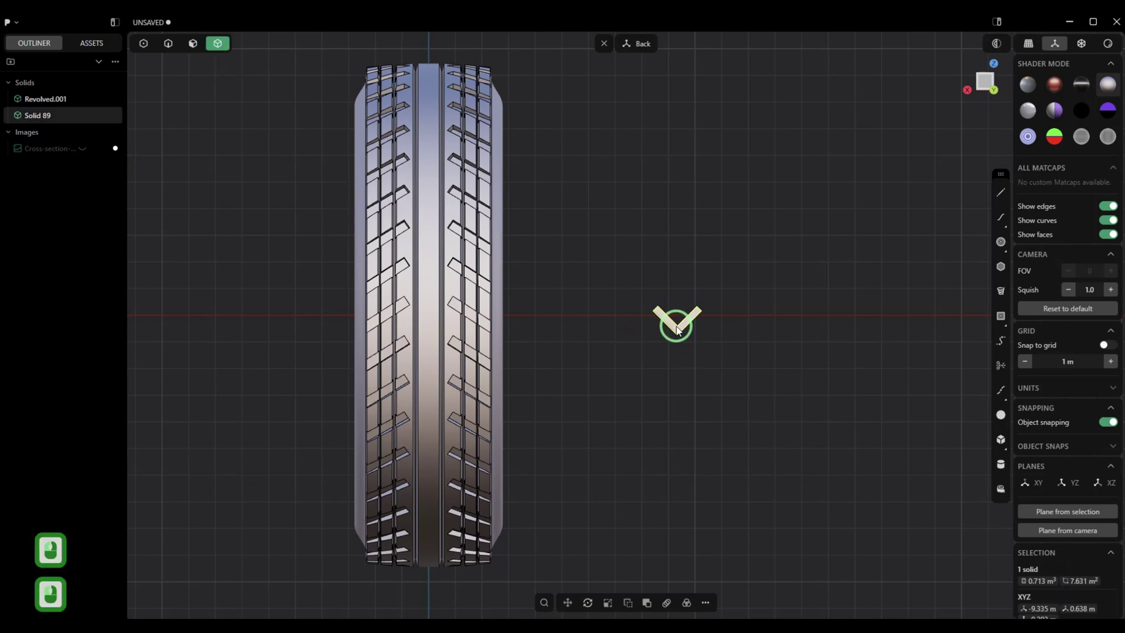
pyautogui.press('g')
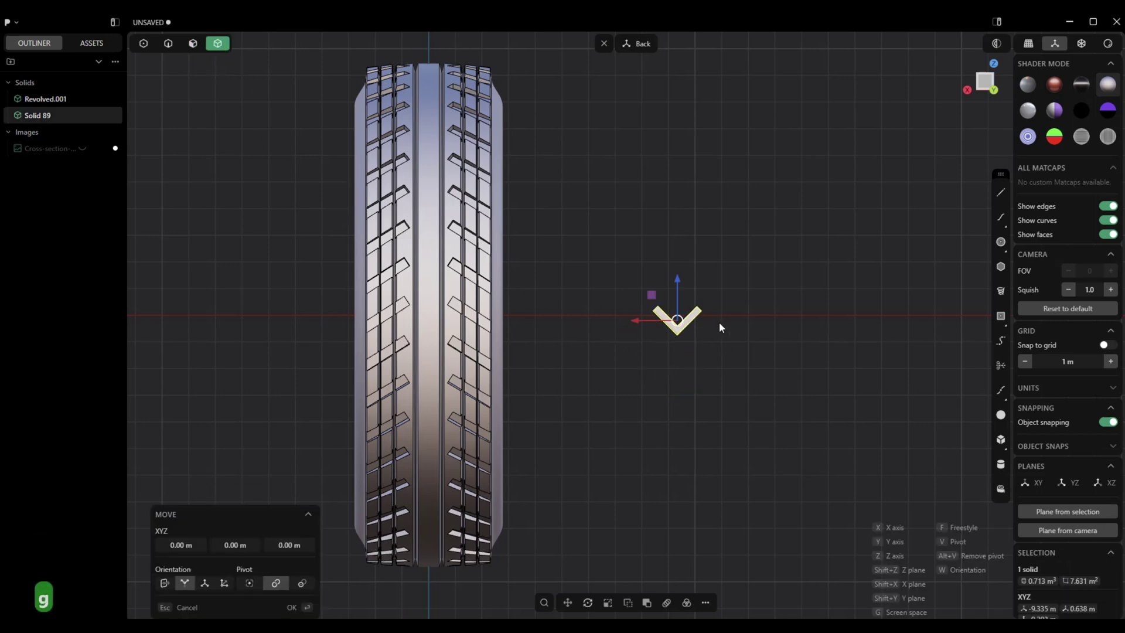
pyautogui.moveTo(633, 320); pyautogui.dragTo(388, 338)
# Raise the V-shaped solid about 0.27 m along Z and move it about 11.3 m along Y, out in front of the tread
pyautogui.click(607, 44)
pyautogui.moveTo(623, 100); pyautogui.dragTo(512, 437, button='middle')
pyautogui.moveTo(518, 416); pyautogui.dragTo(519, 410)
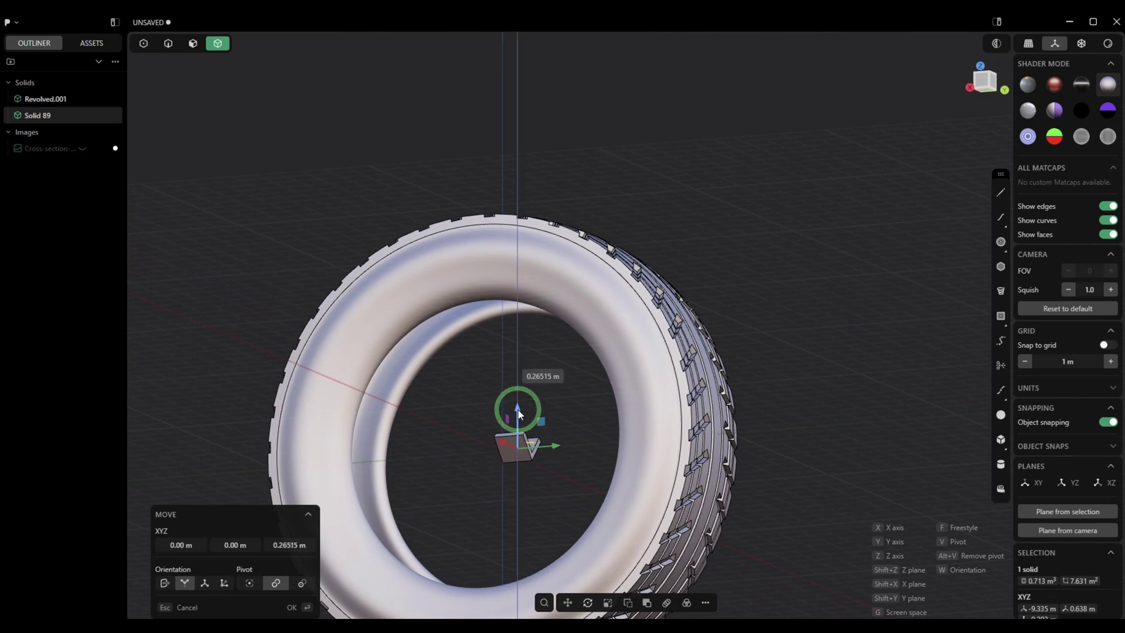
pyautogui.moveTo(553, 446); pyautogui.dragTo(812, 453)
pyautogui.moveTo(813, 453); pyautogui.dragTo(984, 85, button='middle')
# In the back view, lower the V-shaped solid slightly along Z and scale it uniformly by about 1.26
pyautogui.click(986, 88)
pyautogui.scroll(10, 800, 158)
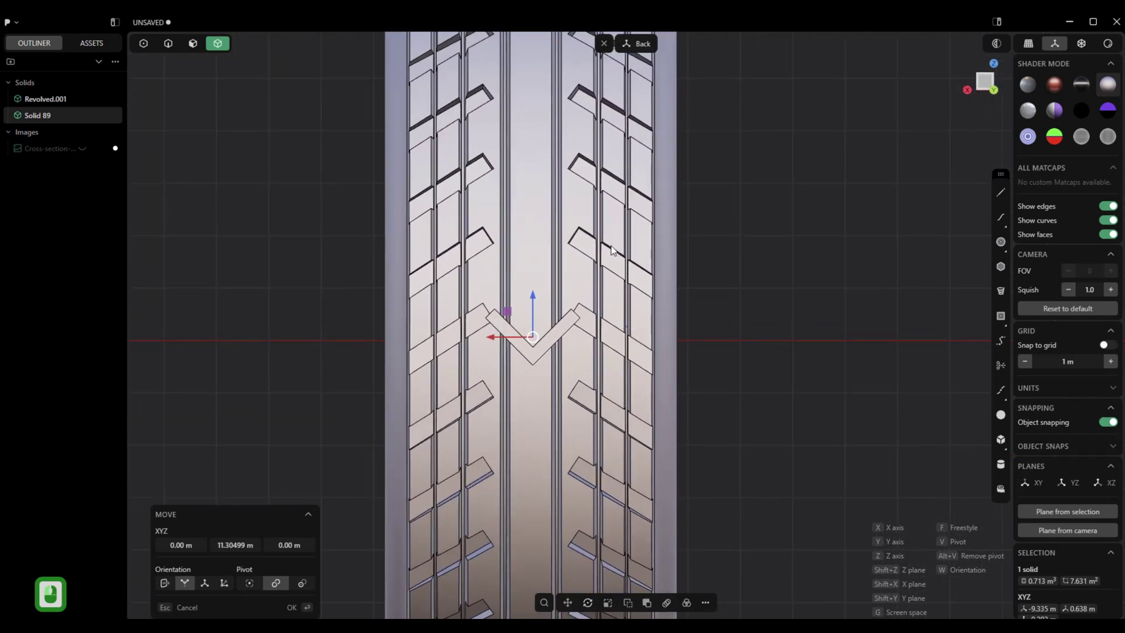
pyautogui.moveTo(536, 301); pyautogui.dragTo(530, 327)
pyautogui.press('s')
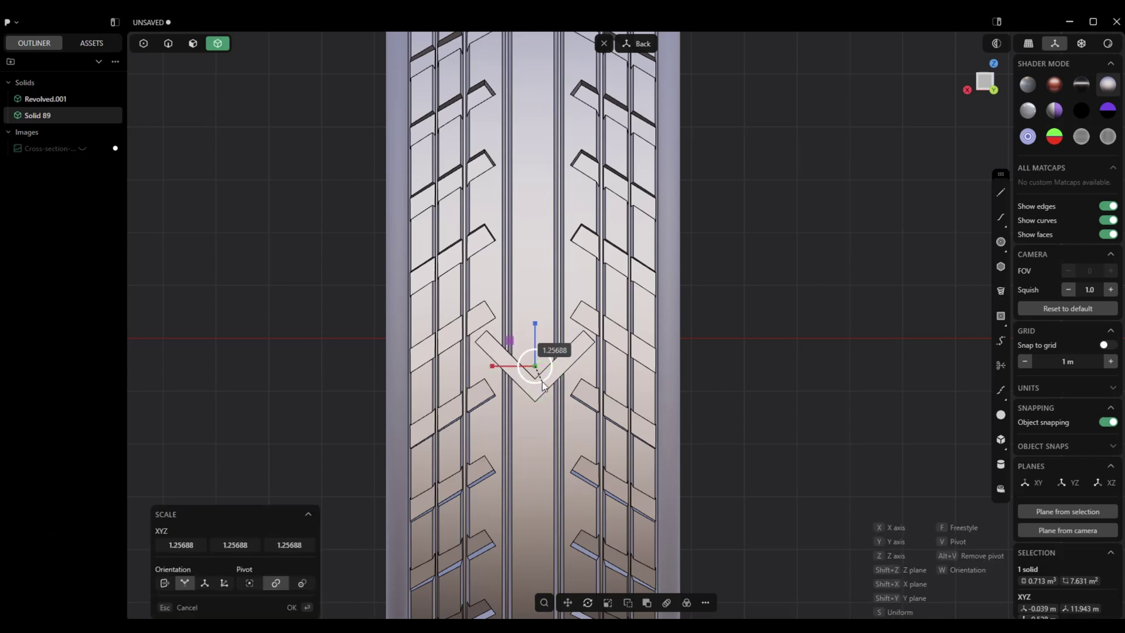
pyautogui.click(542, 381)
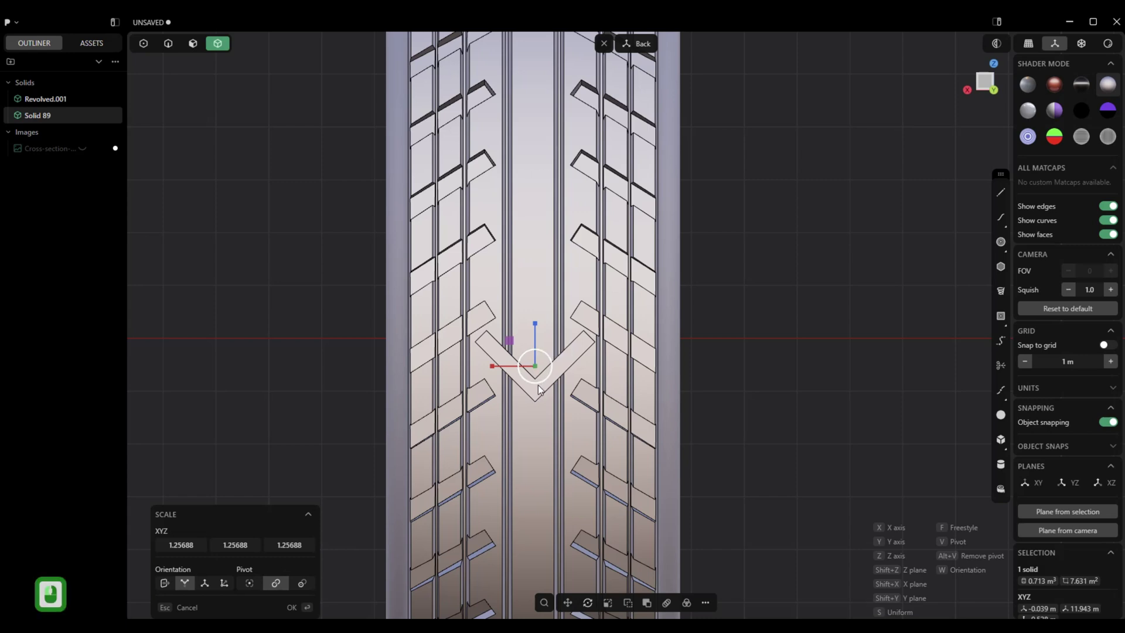
# Move the scaled V-shaped solid down along Z by about 0.16 m to align it between the slanted grooves
pyautogui.press('g')
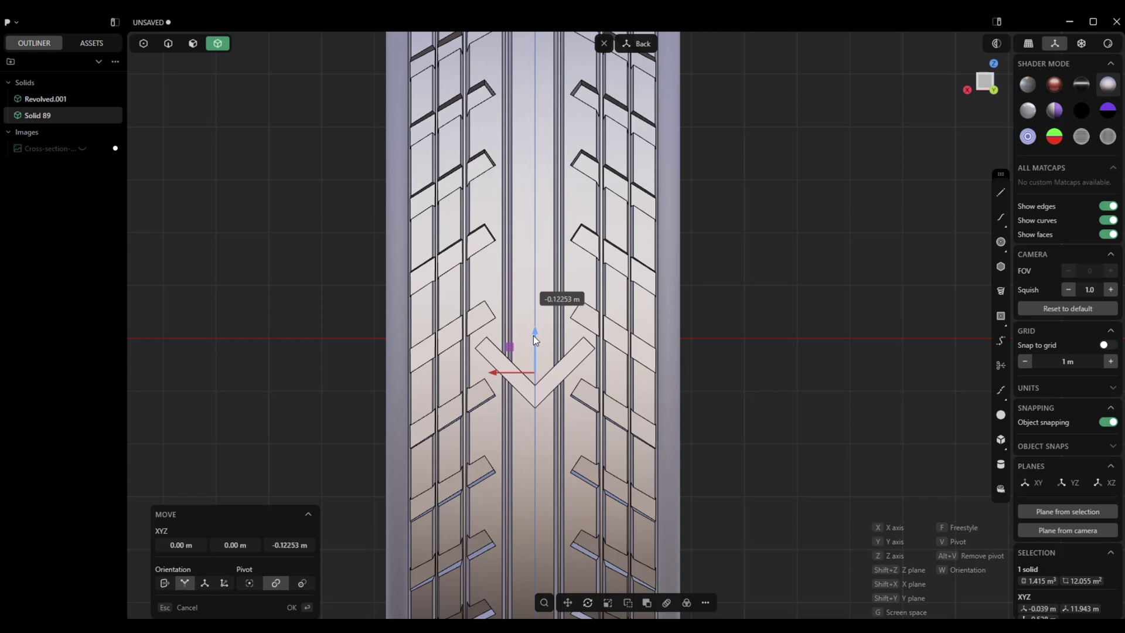
pyautogui.click(533, 336)
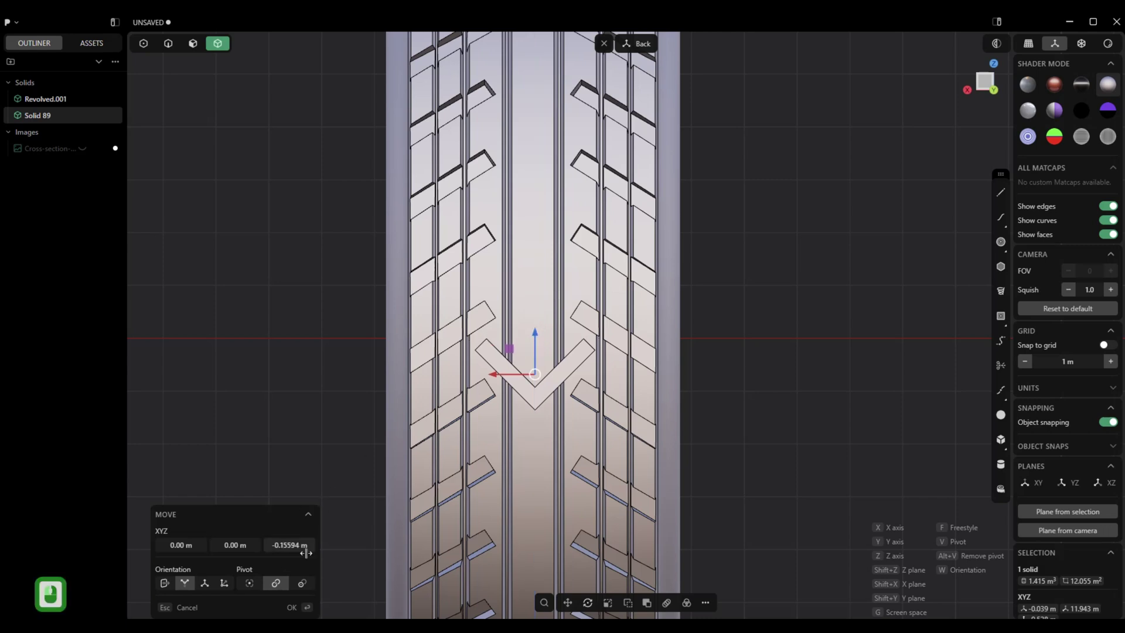
pyautogui.click(291, 607)
# Move the V-shaped solid about 2.07 m along Y toward the tyre so it sinks into the tread
pyautogui.scroll(-2, 838, 281)
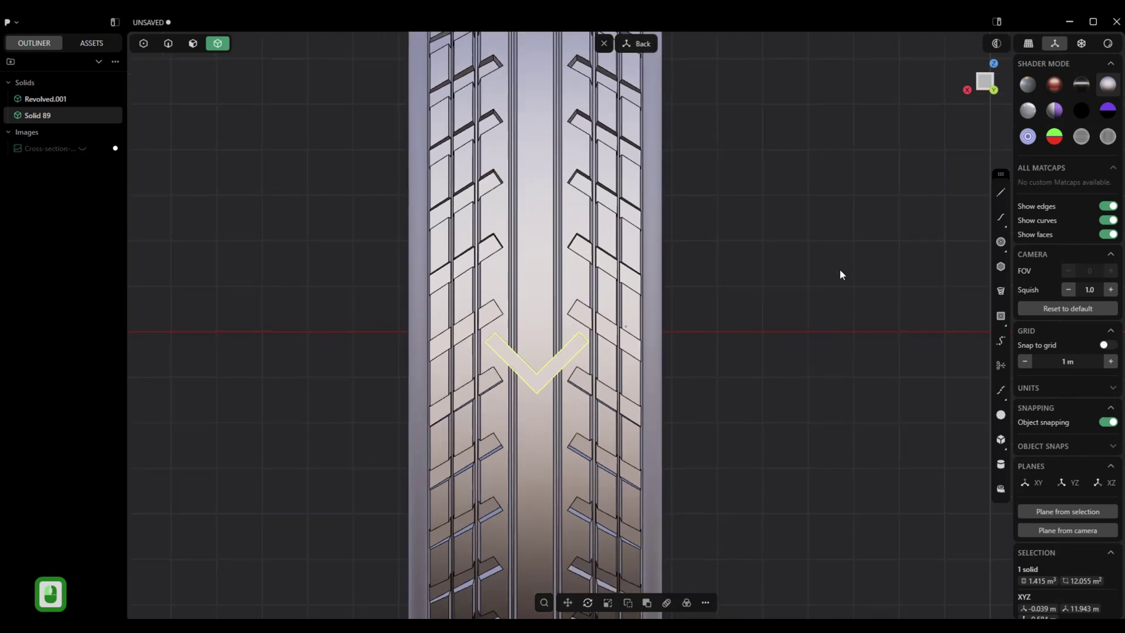
pyautogui.scroll(2, 655, 57)
pyautogui.click(650, 47)
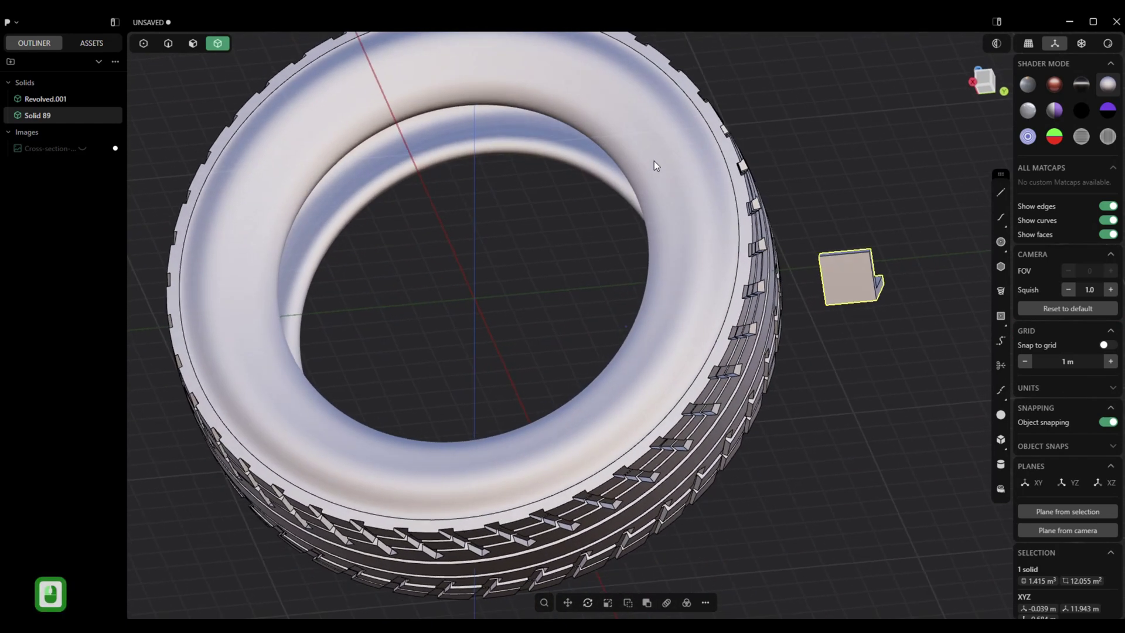
pyautogui.moveTo(654, 161); pyautogui.dragTo(711, 281, button='middle')
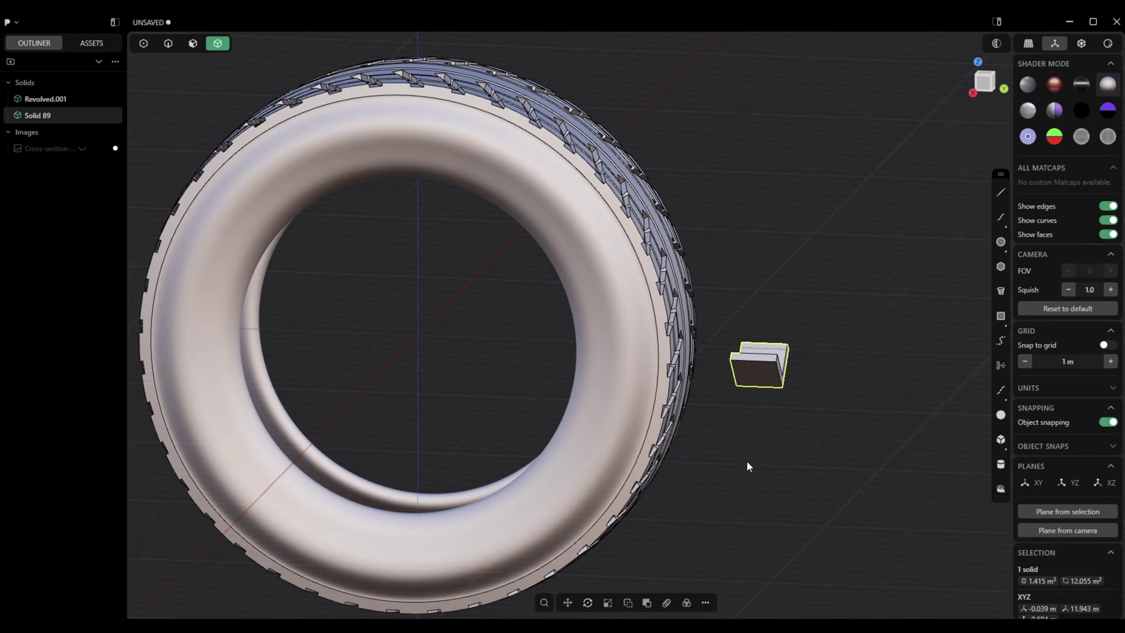
pyautogui.press('g')
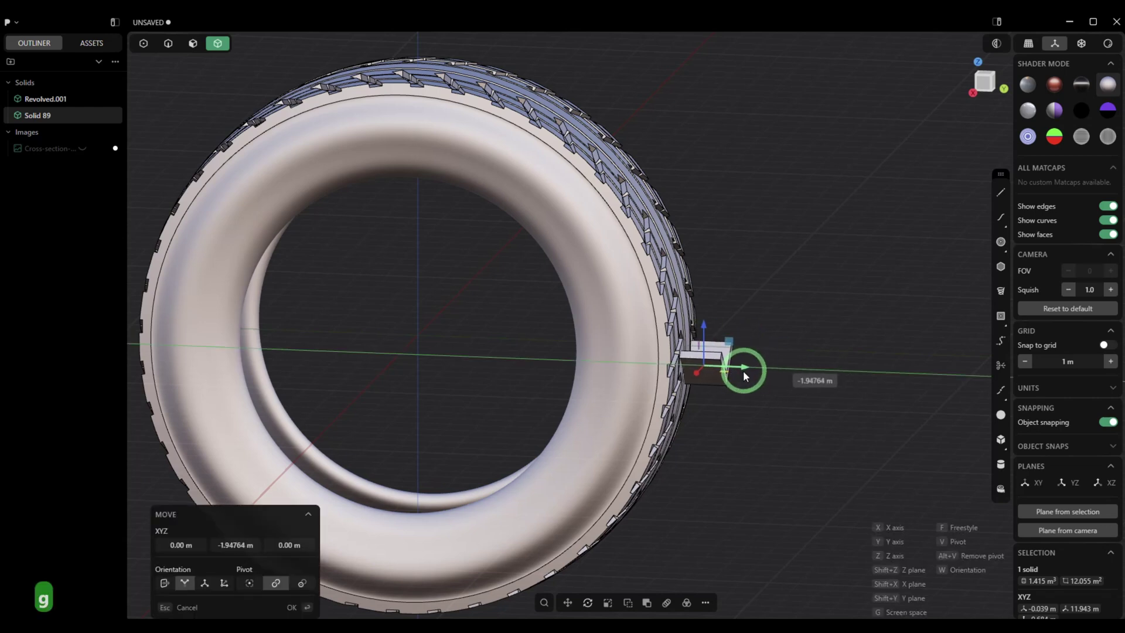
pyautogui.click(740, 371)
# With X-ray on in the right view, shift the V-shaped solid outward along Y by about 0.1 m to match the groove depth
pyautogui.click(984, 89)
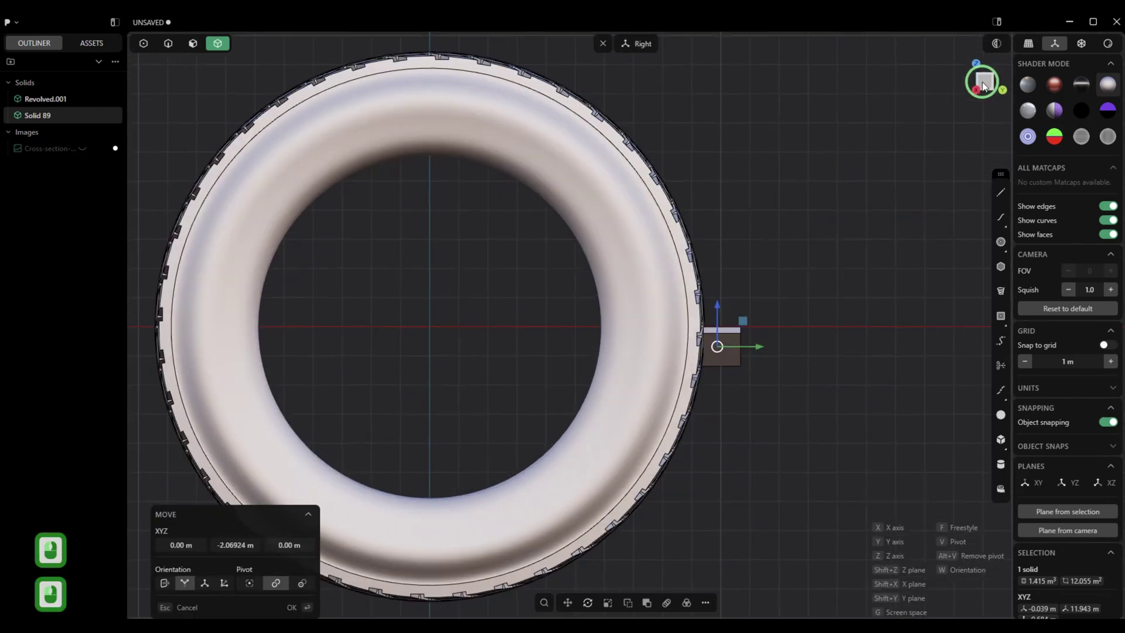
pyautogui.click(1081, 43)
pyautogui.scroll(6, 896, 226)
pyautogui.scroll(3, 783, 299)
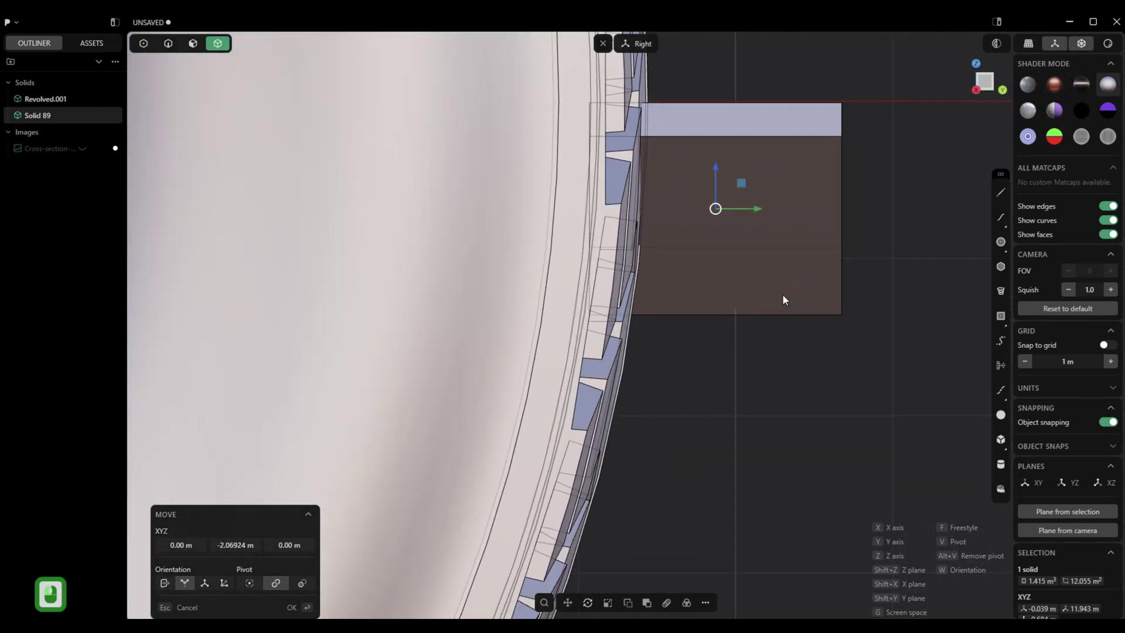
pyautogui.moveTo(724, 253); pyautogui.dragTo(742, 254)
pyautogui.click(295, 608)
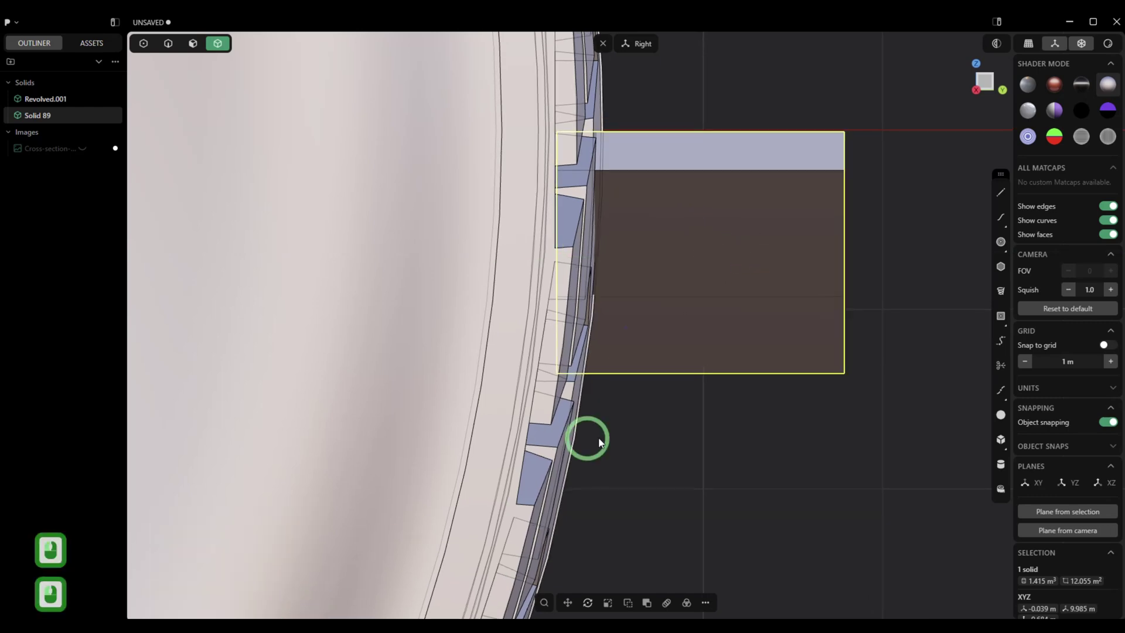
# Create a 360-degree radial array of 40 V-shaped solids around the tyre's centre point
pyautogui.scroll(-2, 606, 435)
pyautogui.click(607, 44)
pyautogui.moveTo(603, 43); pyautogui.dragTo(582, 126, button='middle')
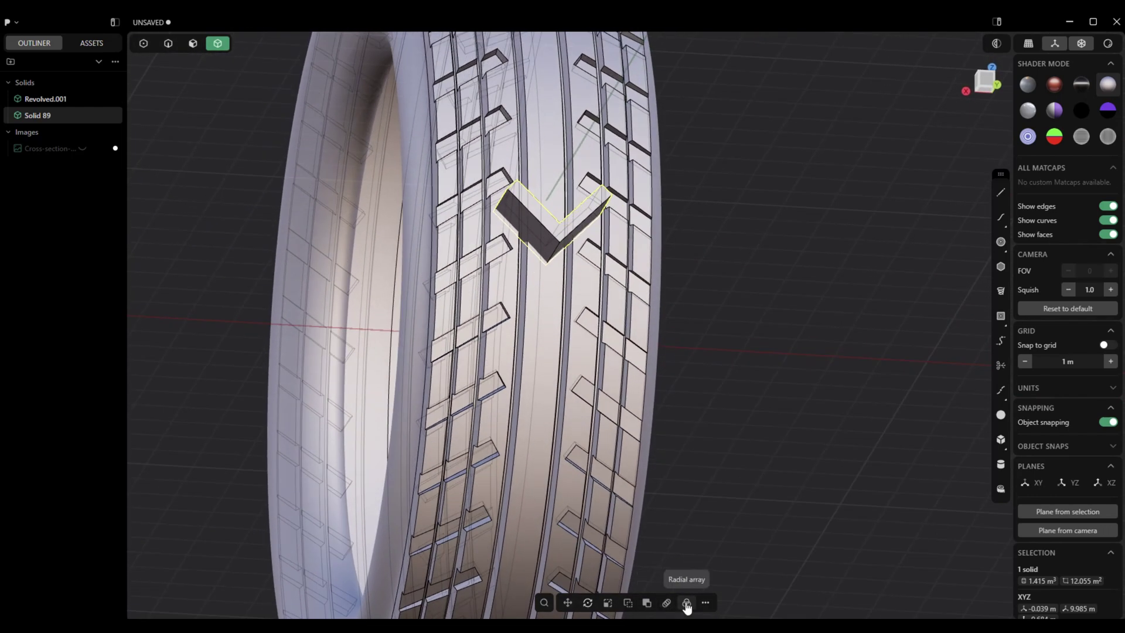
pyautogui.click(687, 604)
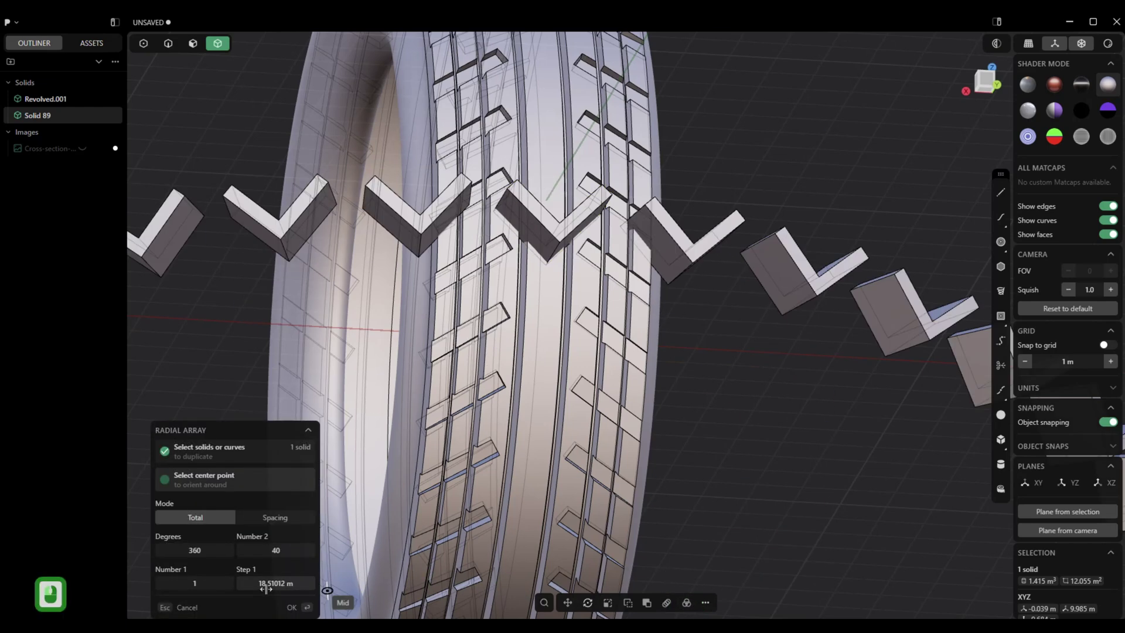
pyautogui.moveTo(299, 586); pyautogui.dragTo(505, 379, button='middle')
pyautogui.moveTo(405, 258); pyautogui.dragTo(352, 251, button='middle')
pyautogui.scroll(-3, 350, 252)
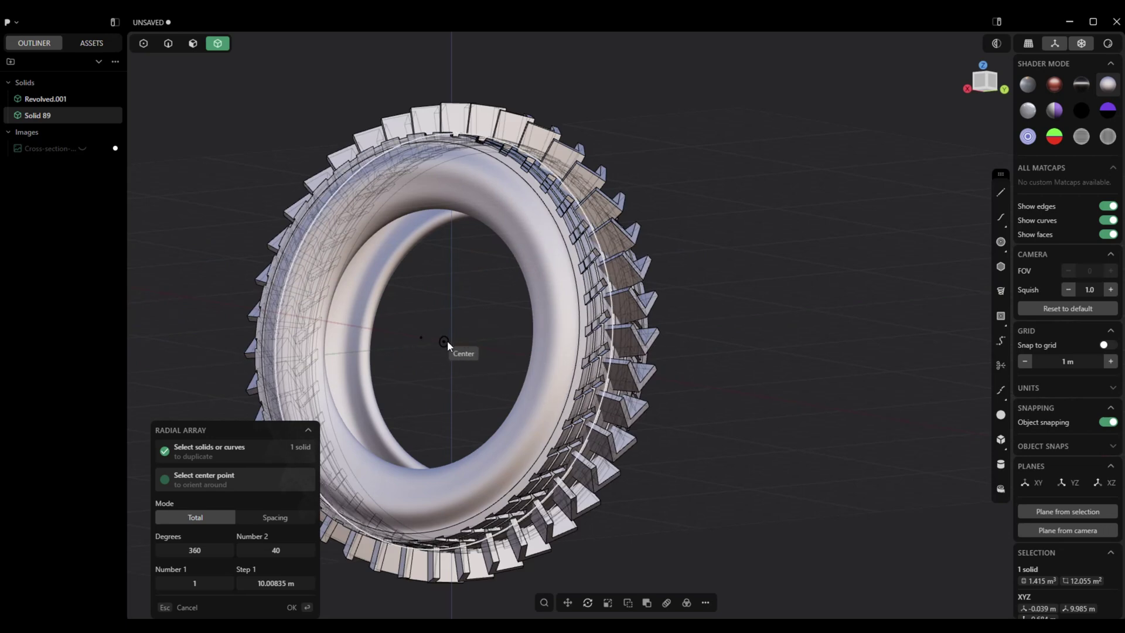
pyautogui.click(448, 341)
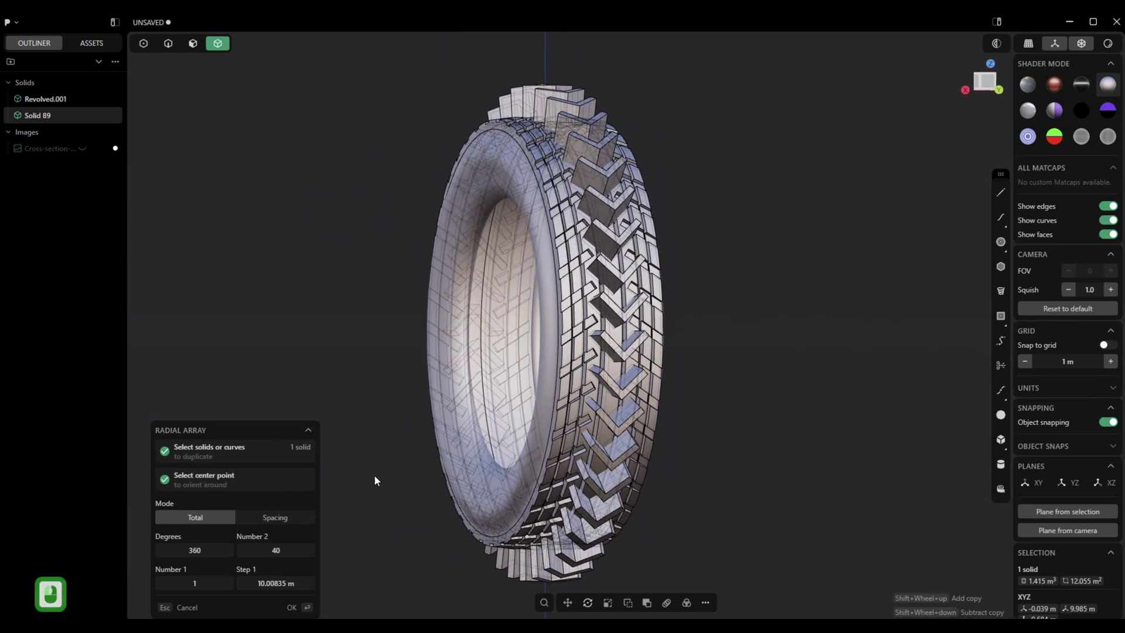
pyautogui.click(292, 607)
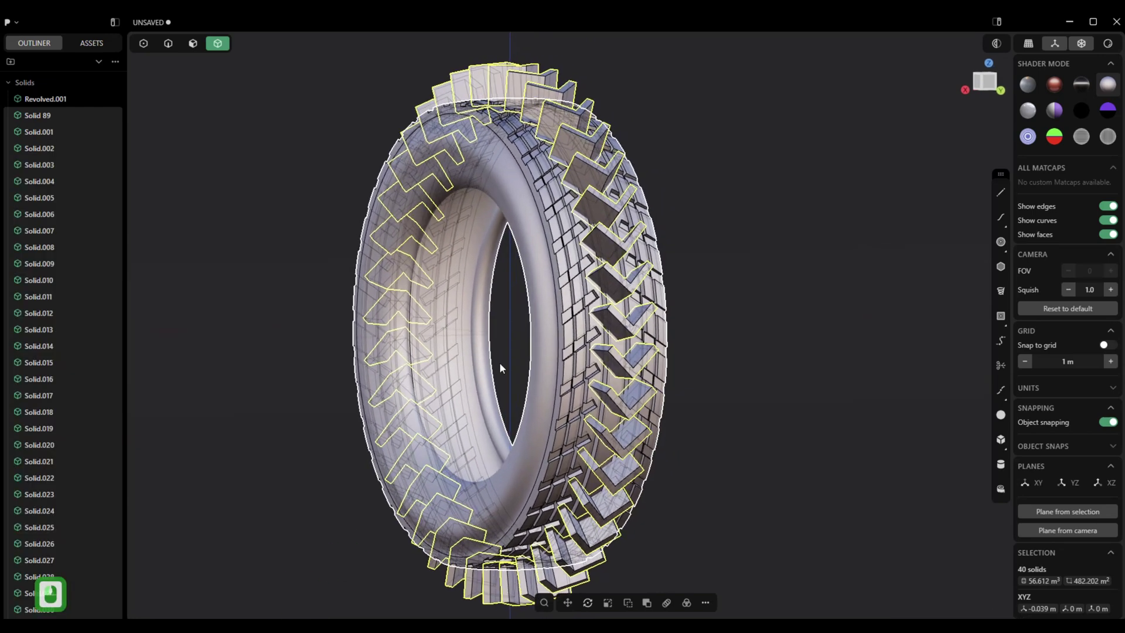
# Subtract all the arrayed V-shaped solids from the tyre with a Boolean Difference, without keeping the tools
pyautogui.click(549, 331)
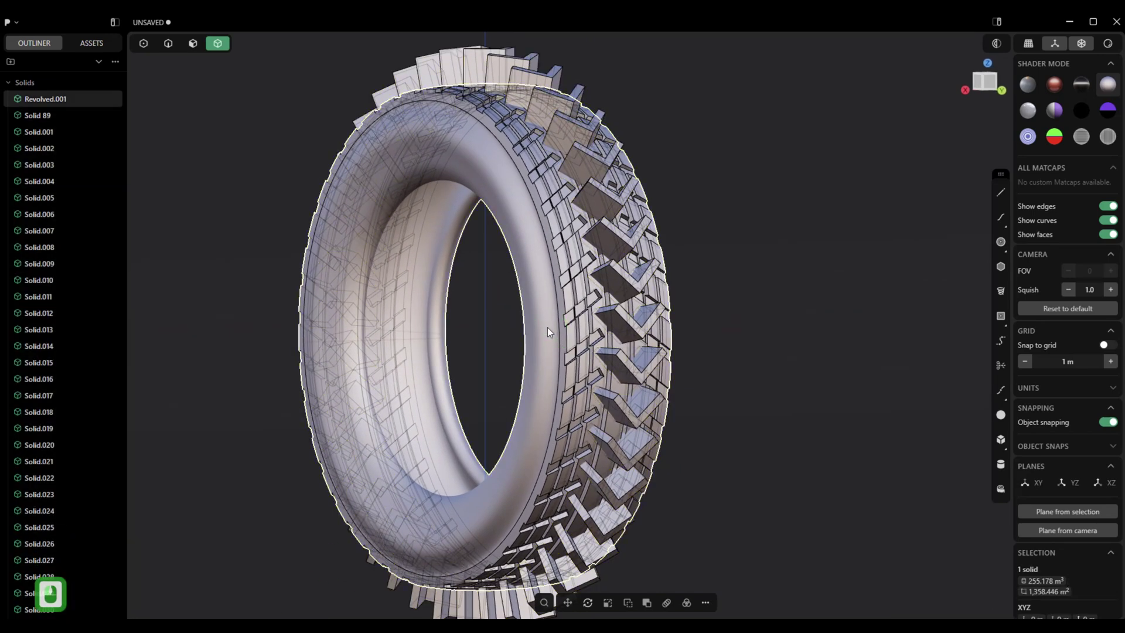
pyautogui.press('q')
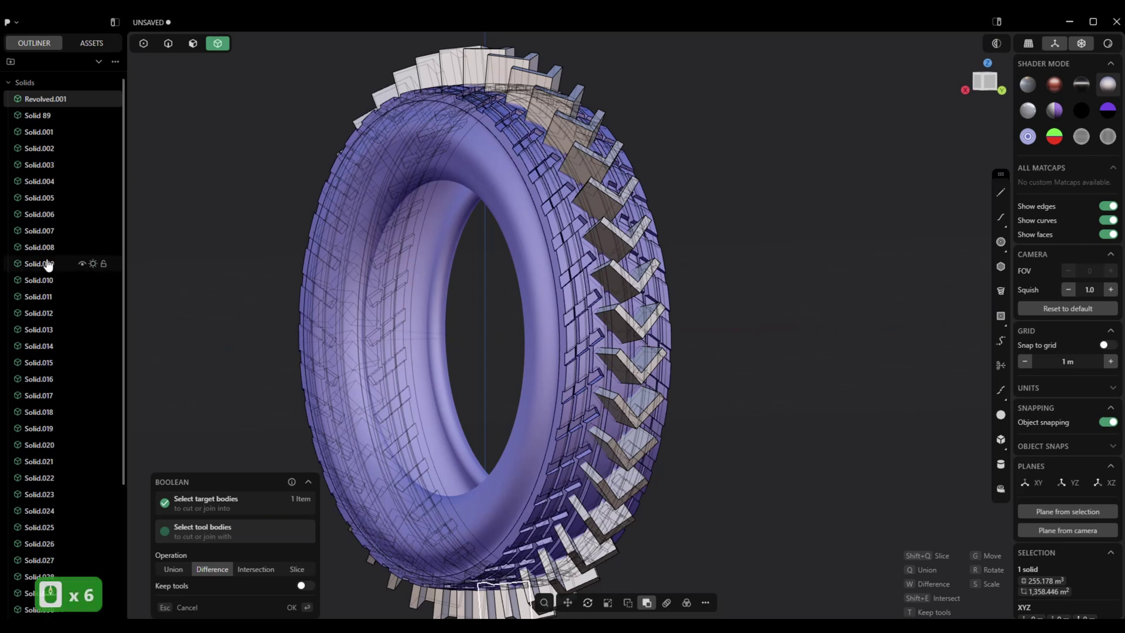
pyautogui.scroll(-10, 49, 521)
pyautogui.scroll(-17, 50, 528)
pyautogui.scroll(16, 40, 394)
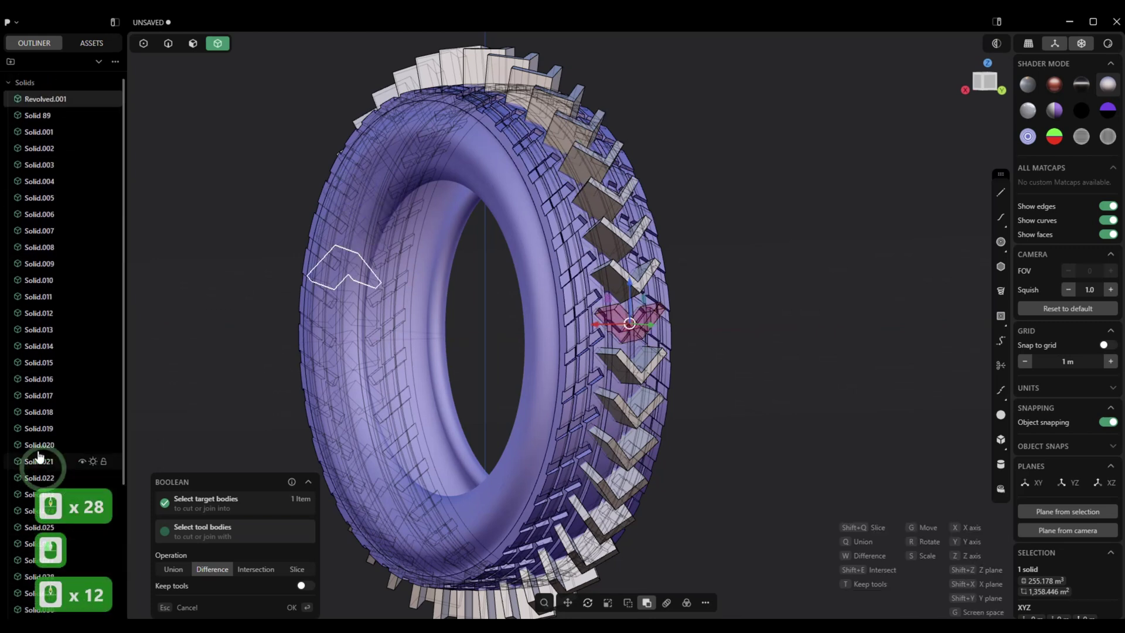
pyautogui.keyDown('shift'); pyautogui.click(49, 118); pyautogui.keyUp('shift')
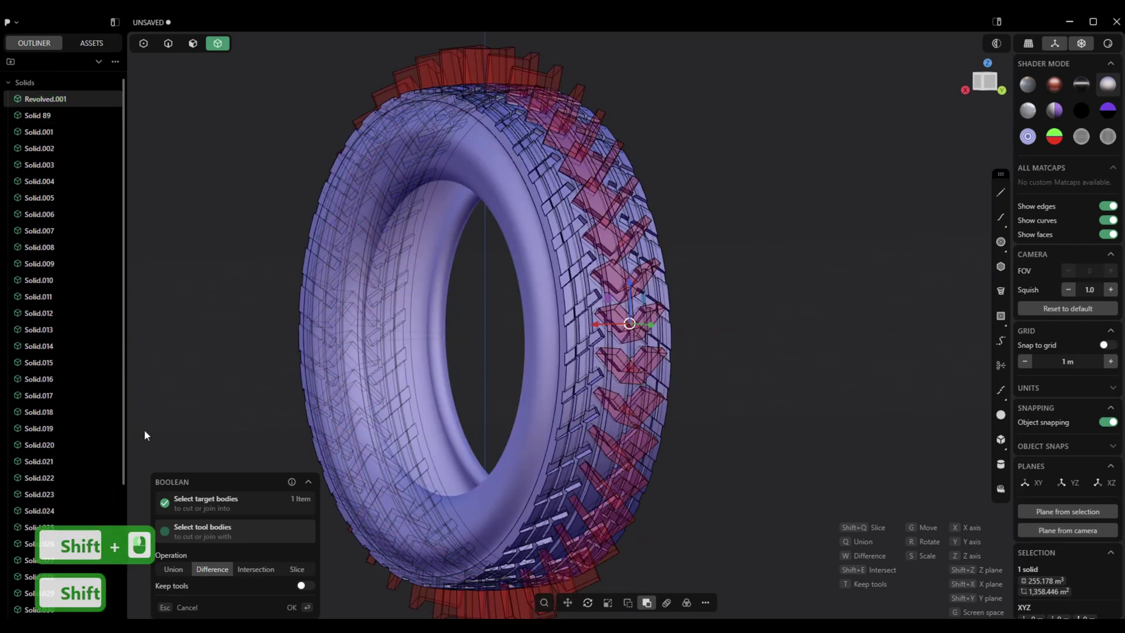
pyautogui.click(291, 607)
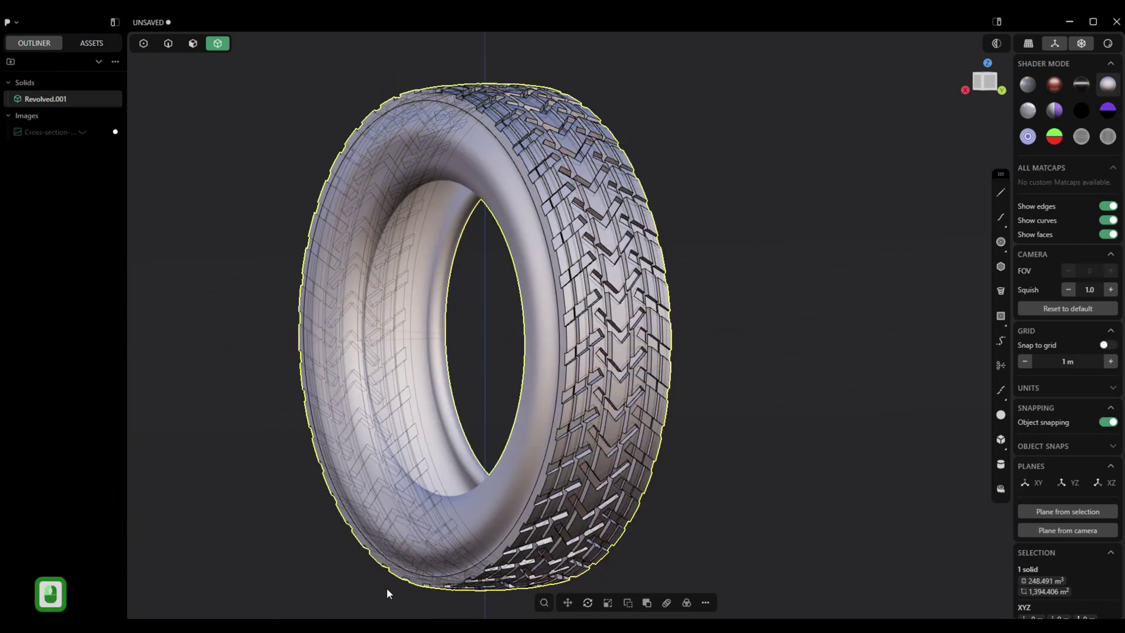
# Deselect the tyre, turn X-ray off and switch to the perspective camera to inspect the finished tread
pyautogui.click(776, 336)
pyautogui.moveTo(775, 336); pyautogui.dragTo(721, 350, button='middle')
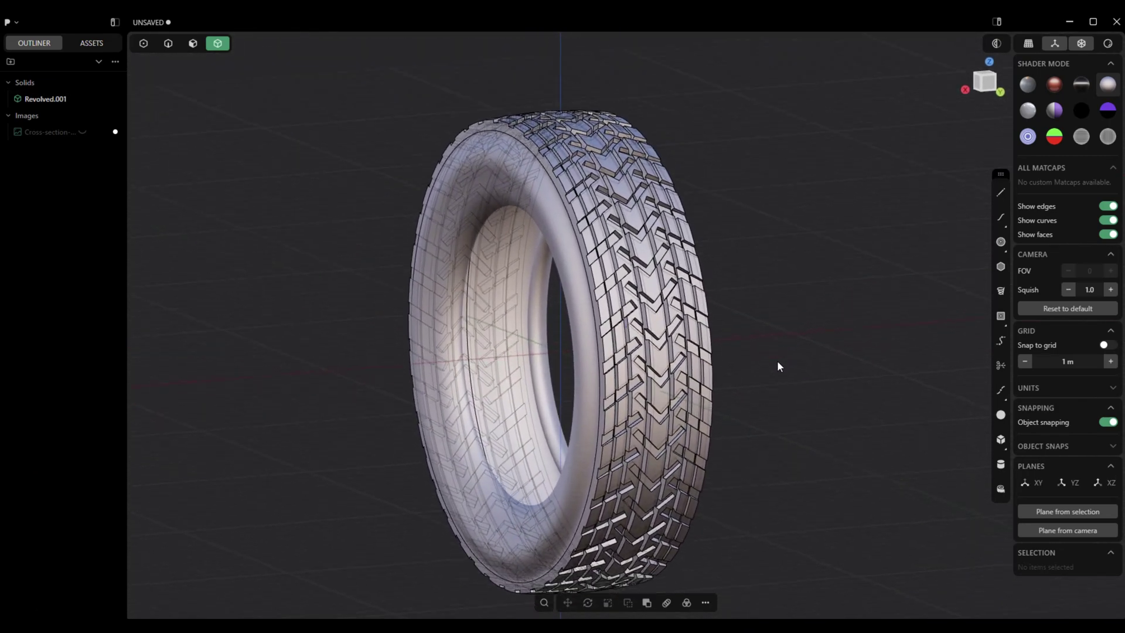
pyautogui.click(1081, 43)
pyautogui.scroll(-3, 787, 189)
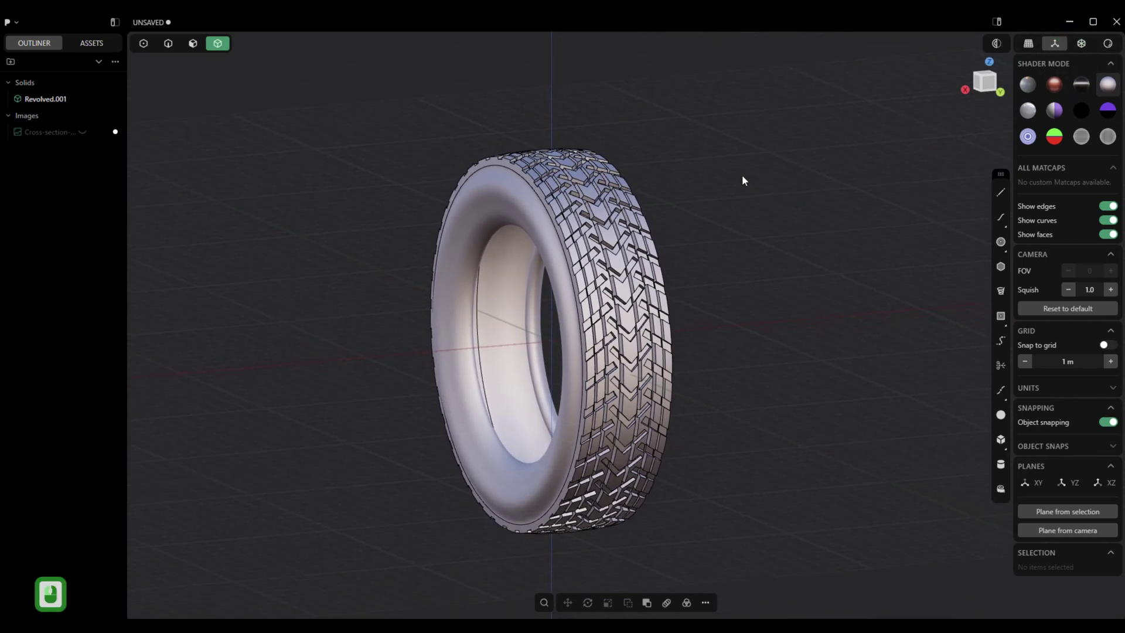
pyautogui.scroll(2, 743, 176)
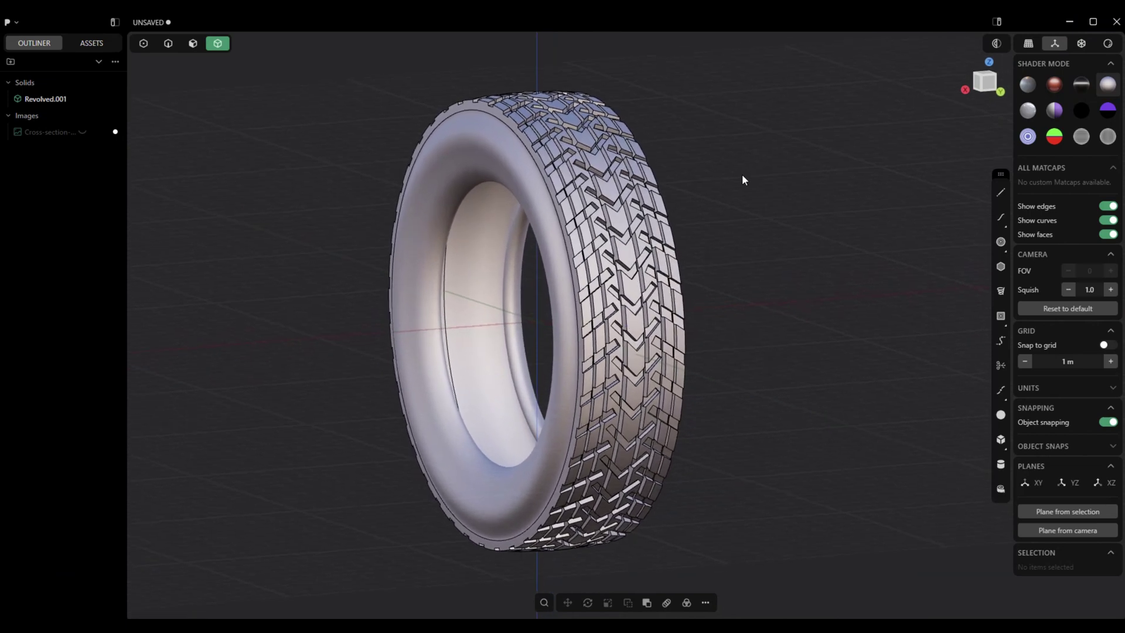
pyautogui.click(1029, 46)
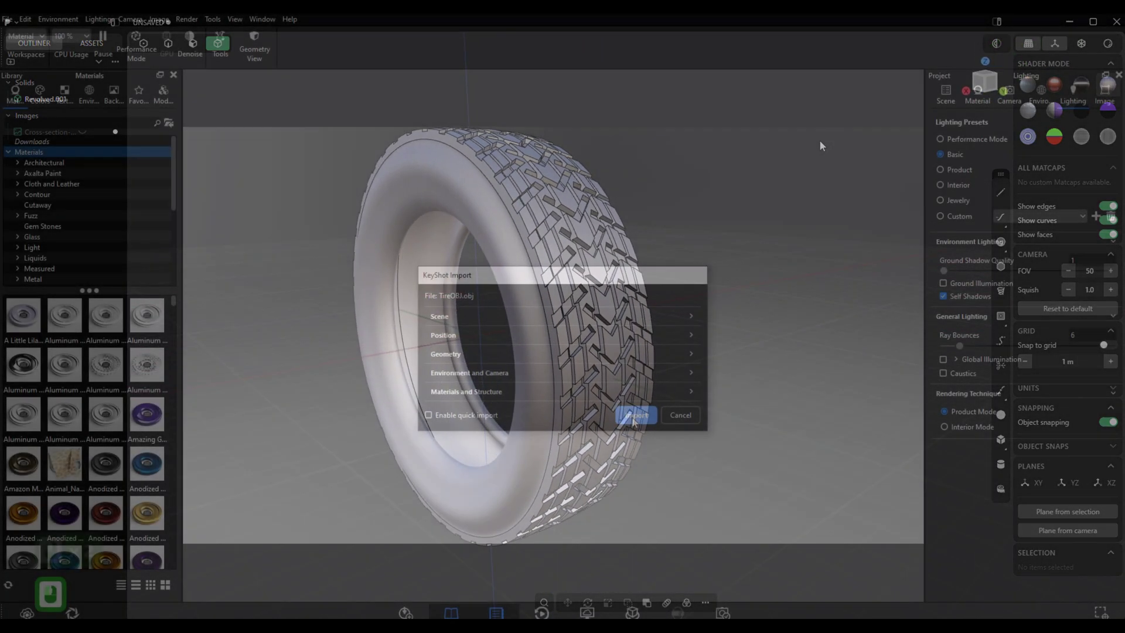
# Switch to KeyShot, search the material library for "rubb" and apply the Rubber material to the tyre
pyautogui.click(636, 415)
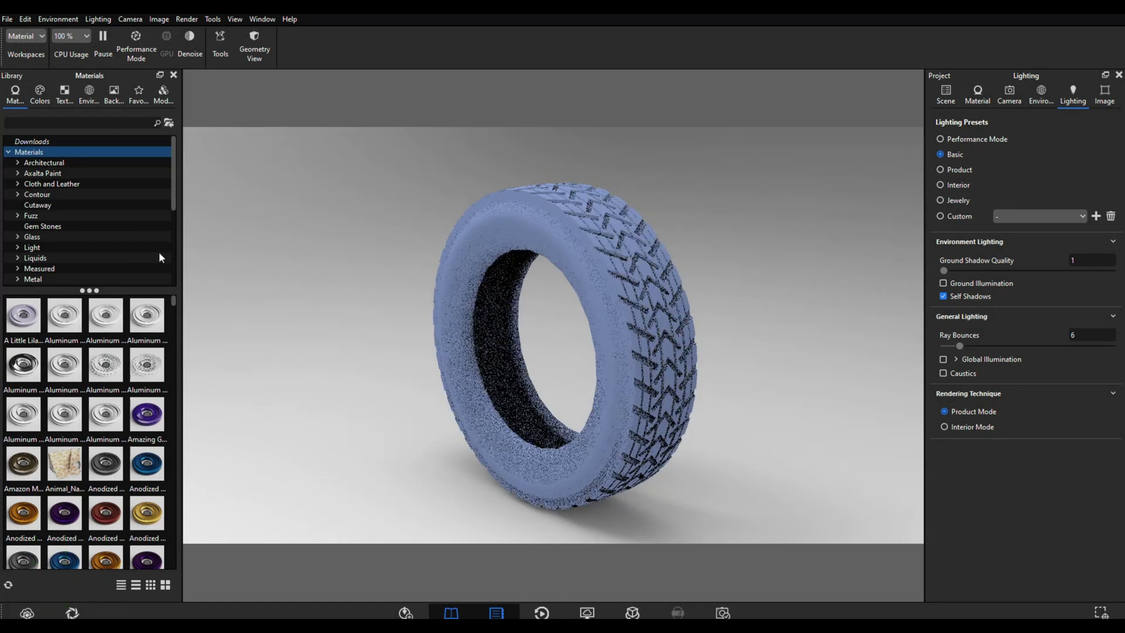
pyautogui.click(34, 132)
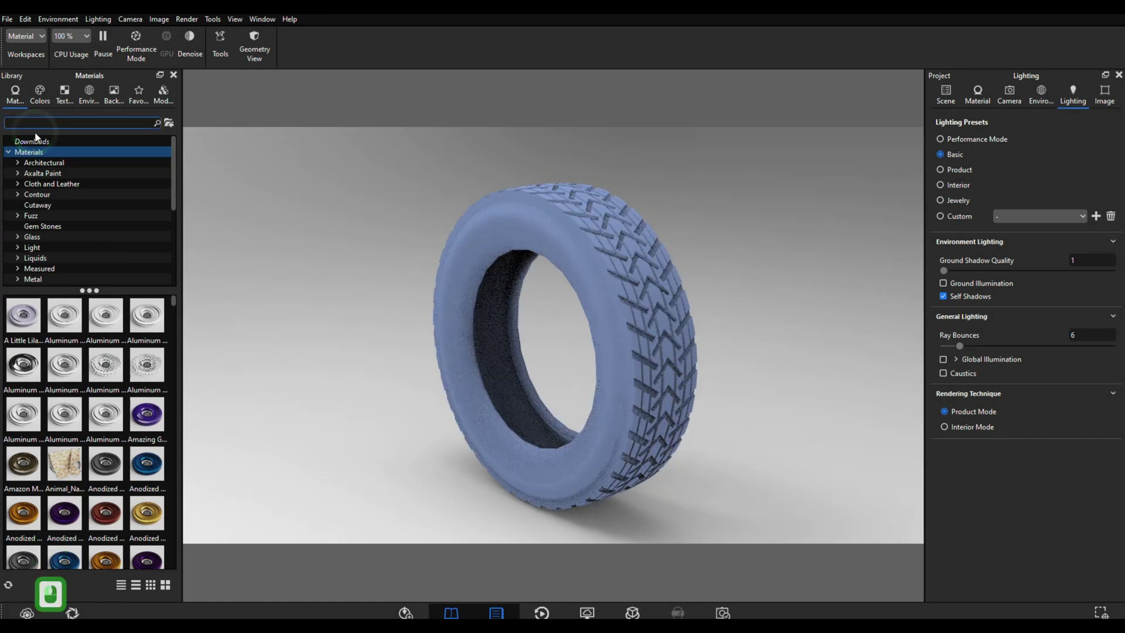
pyautogui.write('rubb')
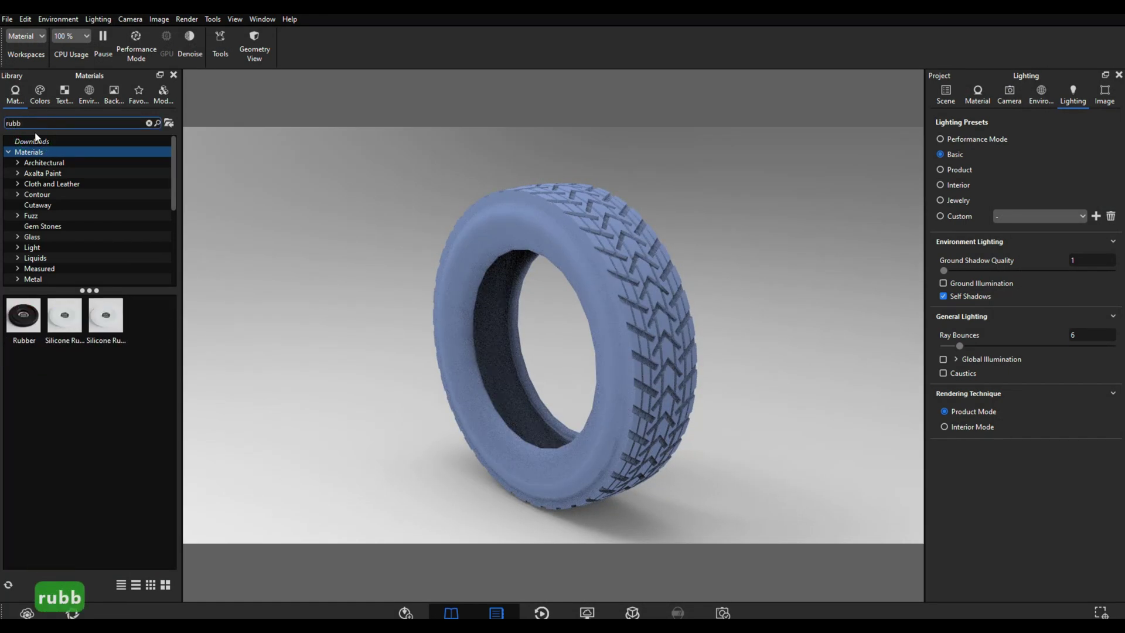
pyautogui.moveTo(23, 316); pyautogui.dragTo(471, 392)
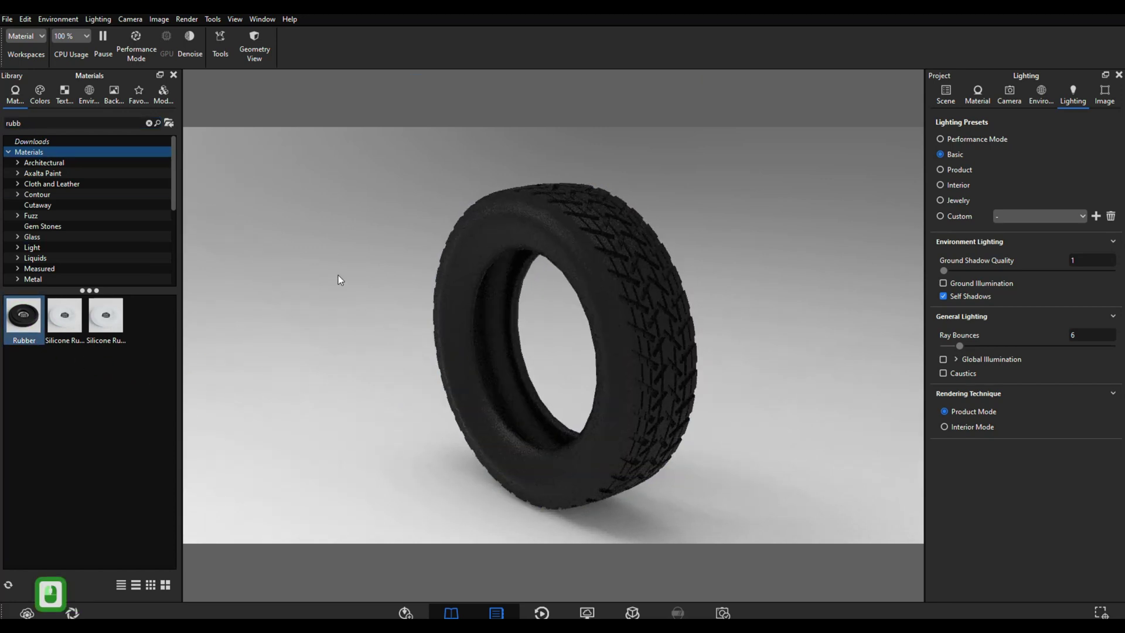
# Try the hdrmaps mountain desert environment on the scene, and return to the startup environment
pyautogui.click(114, 100)
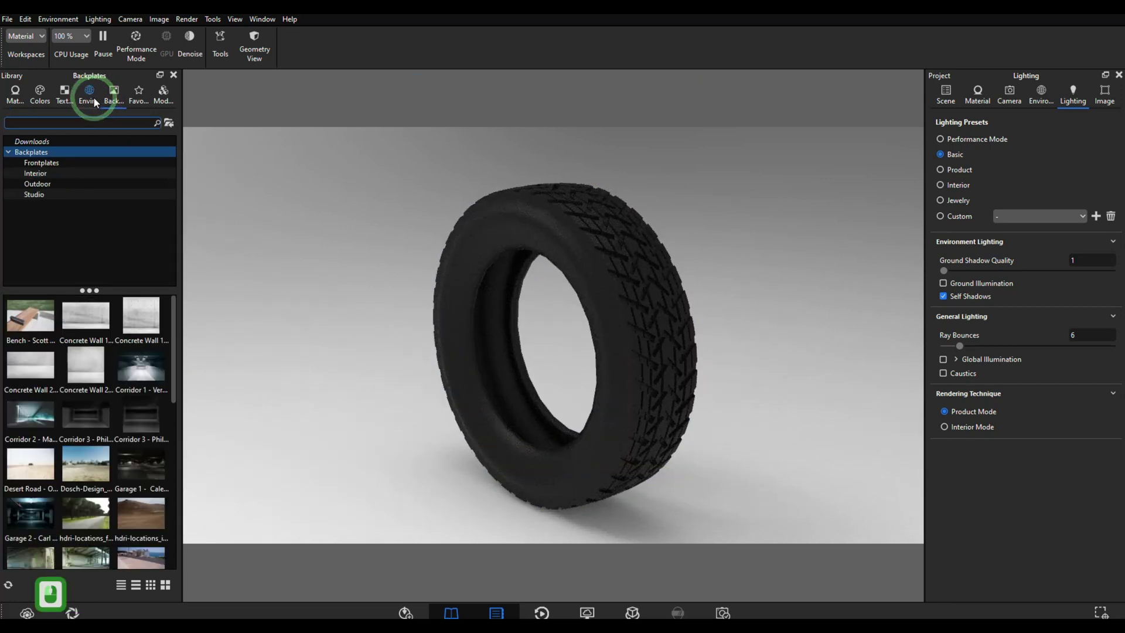
pyautogui.click(89, 93)
pyautogui.click(75, 378)
pyautogui.scroll(-3, 66, 451)
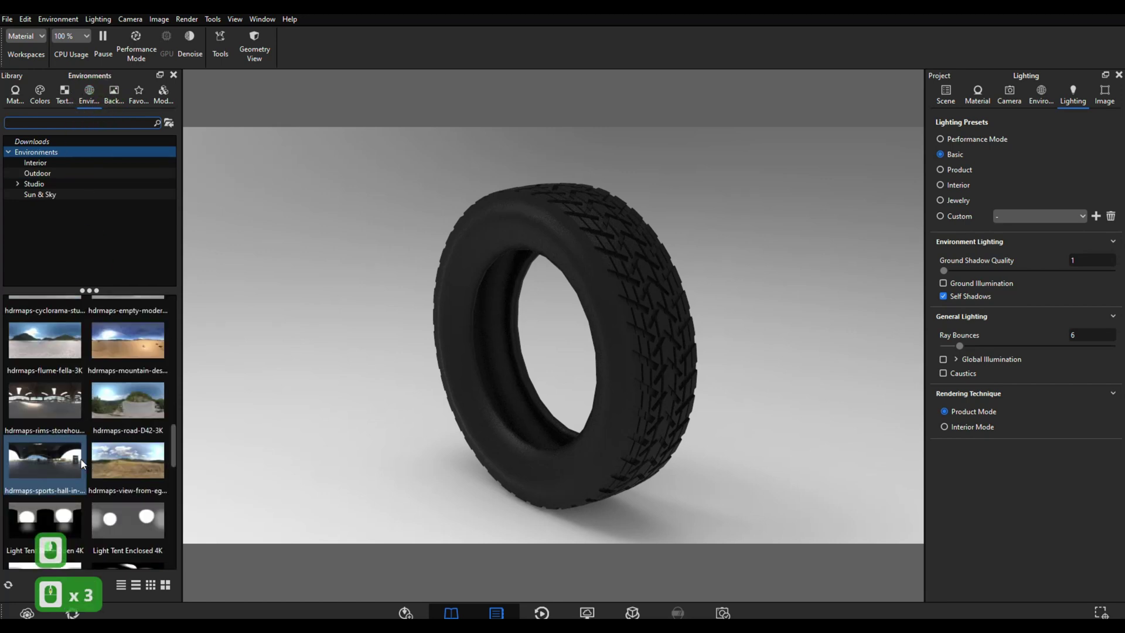
pyautogui.moveTo(125, 346); pyautogui.dragTo(300, 442)
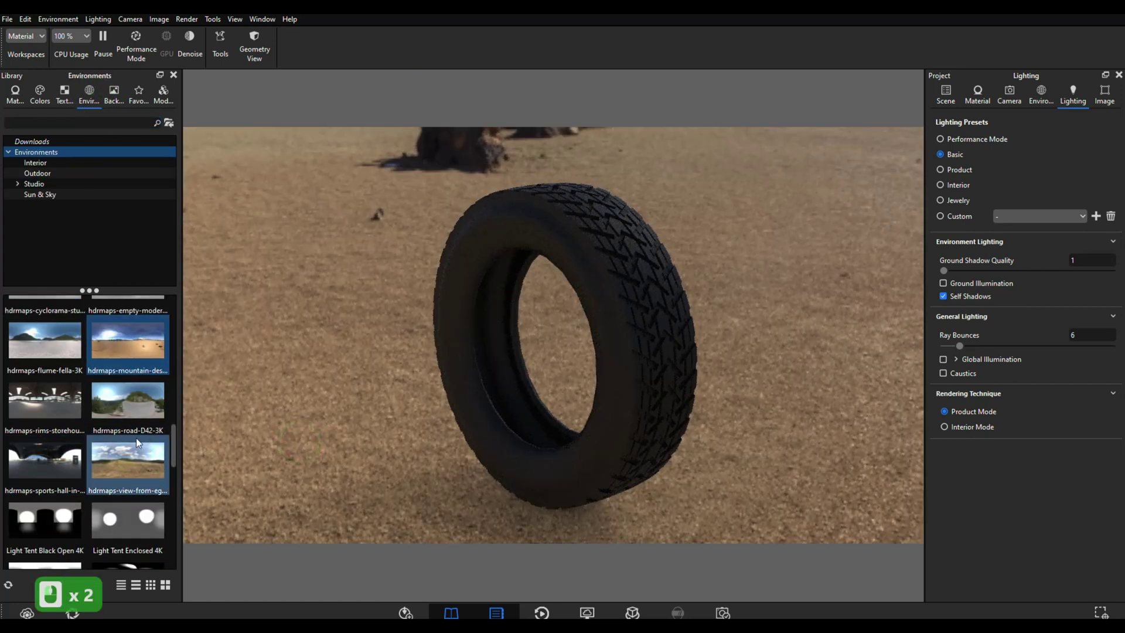
pyautogui.scroll(-6, 79, 465)
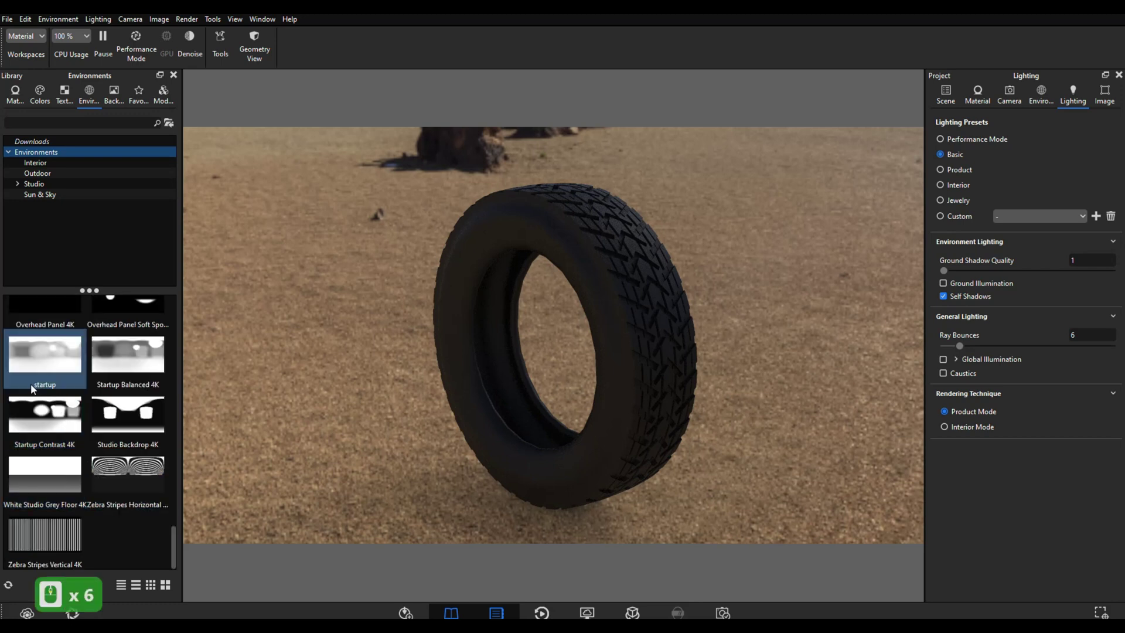
pyautogui.moveTo(44, 359); pyautogui.dragTo(316, 440)
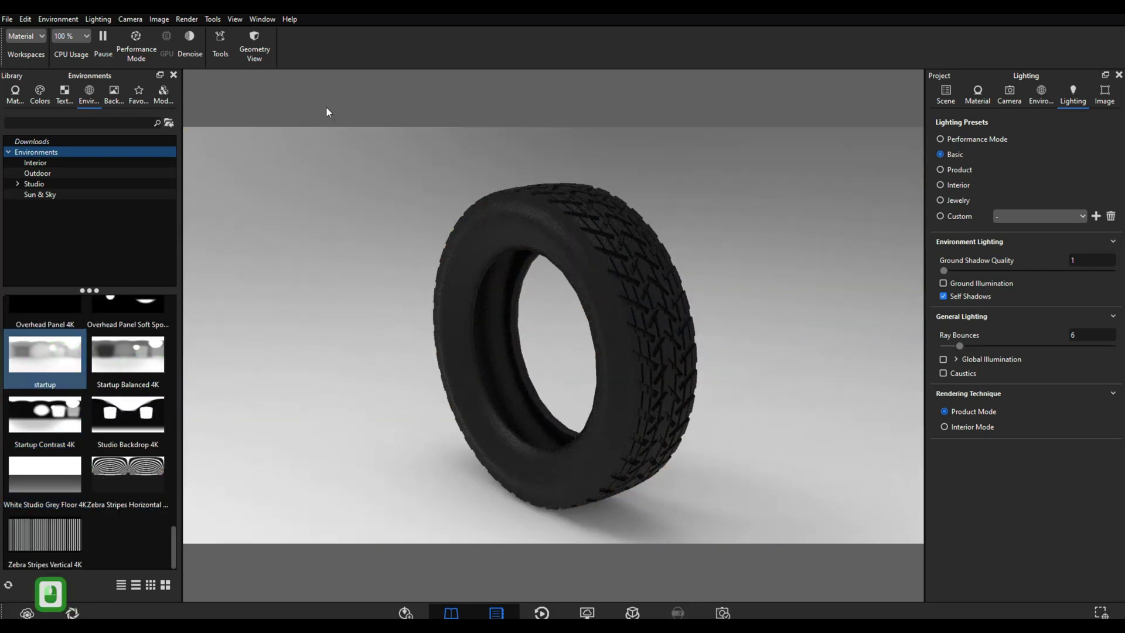
# Enable Global Illumination and Ground Illumination, and switch the rendering technique to Interior Mode
pyautogui.click(98, 20)
pyautogui.click(126, 128)
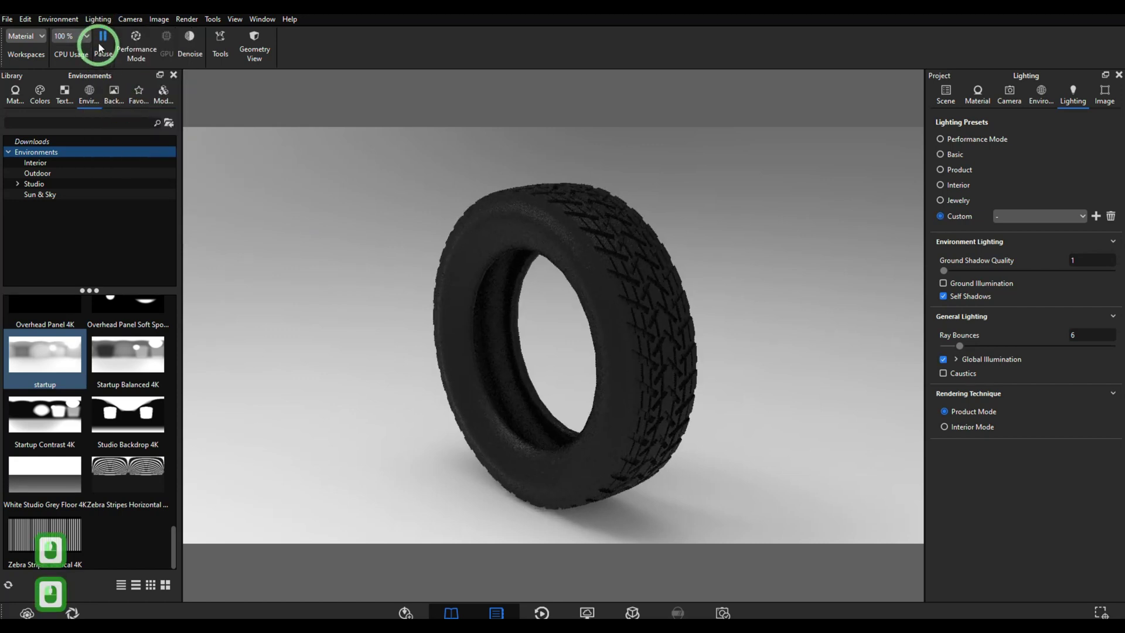
pyautogui.click(98, 20)
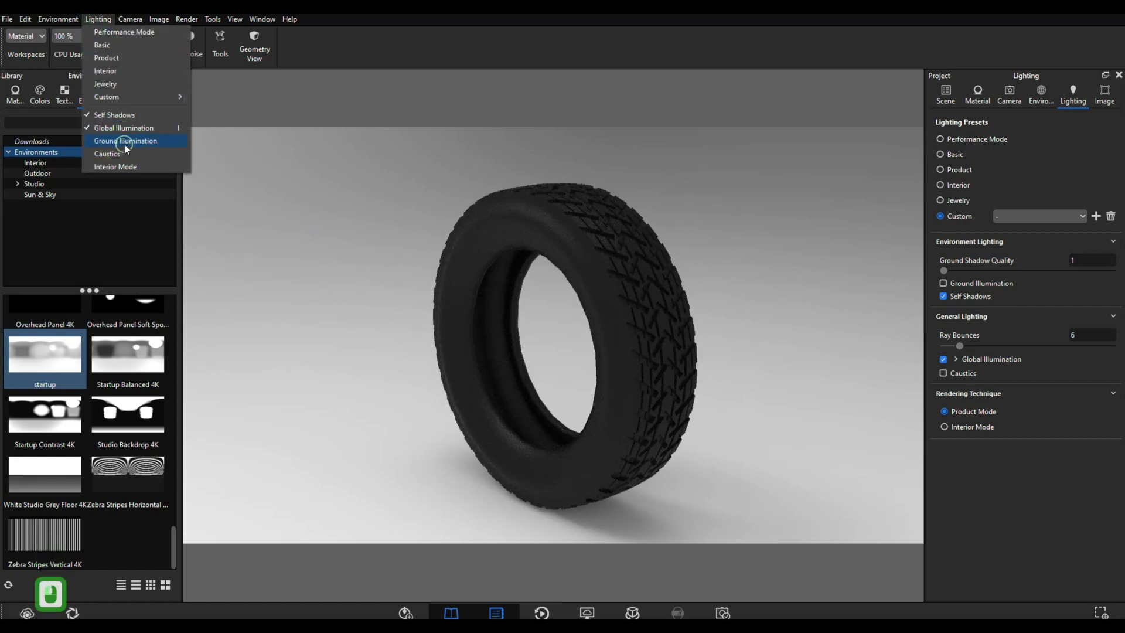
pyautogui.click(125, 141)
pyautogui.click(98, 19)
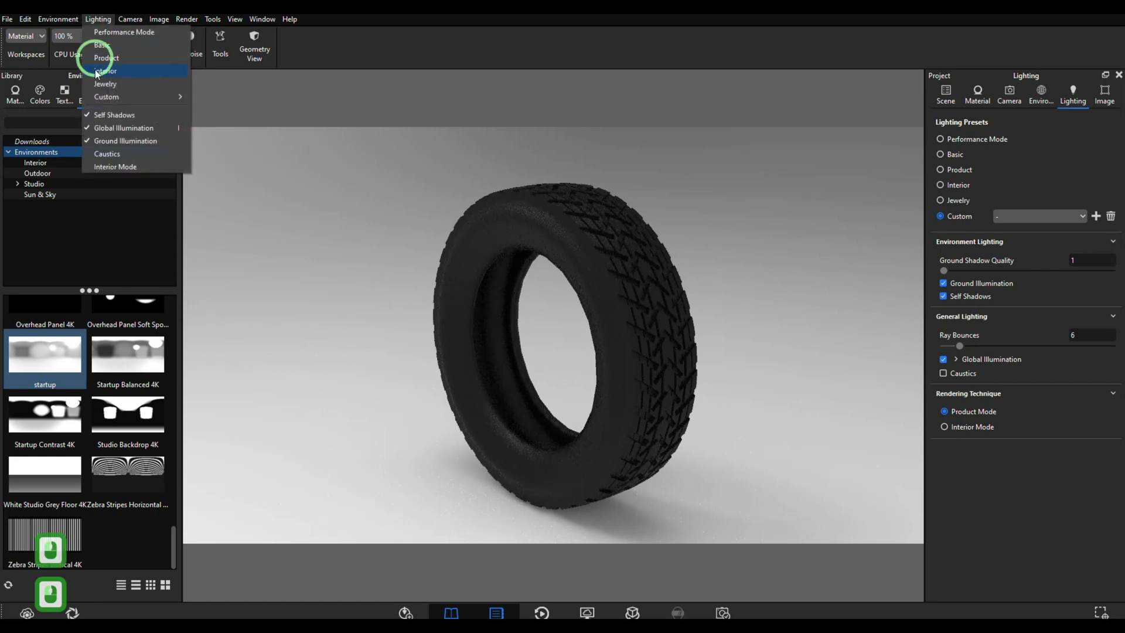
pyautogui.click(116, 167)
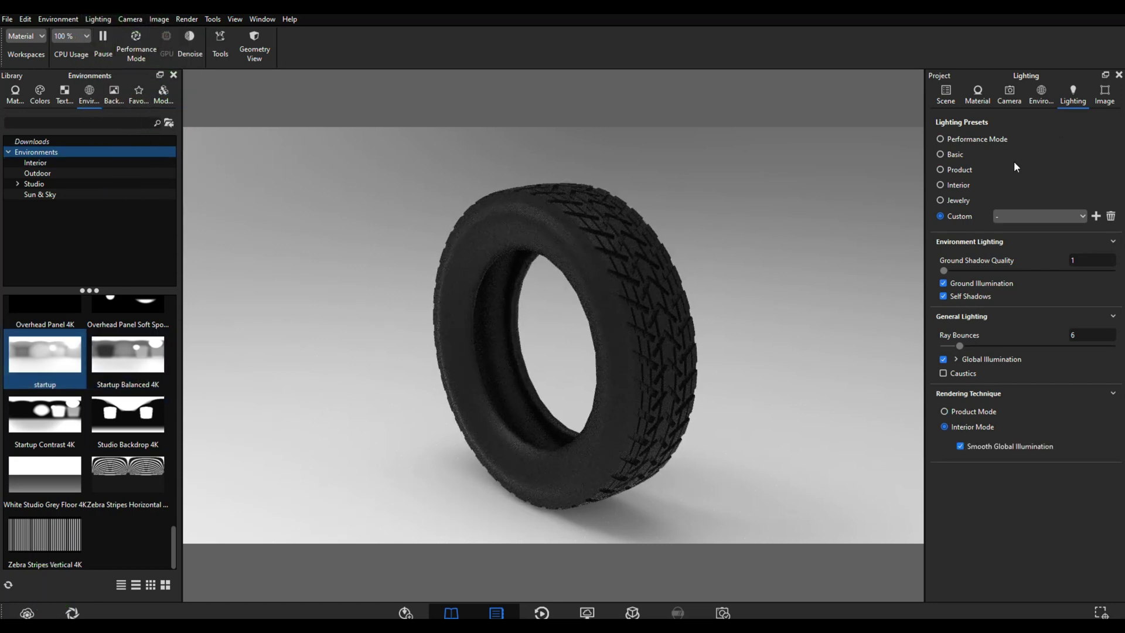
# Raise the environment's brightness to about 1.286 in its adjustment settings
pyautogui.click(1039, 100)
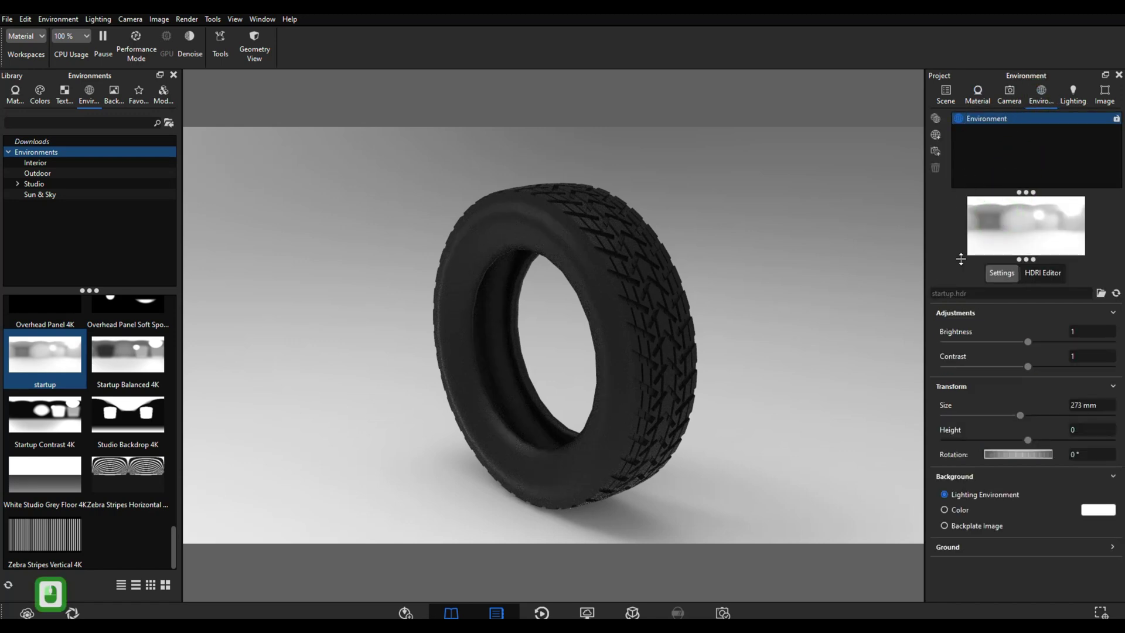
pyautogui.click(1053, 276)
pyautogui.click(983, 309)
pyautogui.click(1002, 274)
pyautogui.click(1035, 362)
pyautogui.moveTo(1031, 344); pyautogui.dragTo(1055, 346)
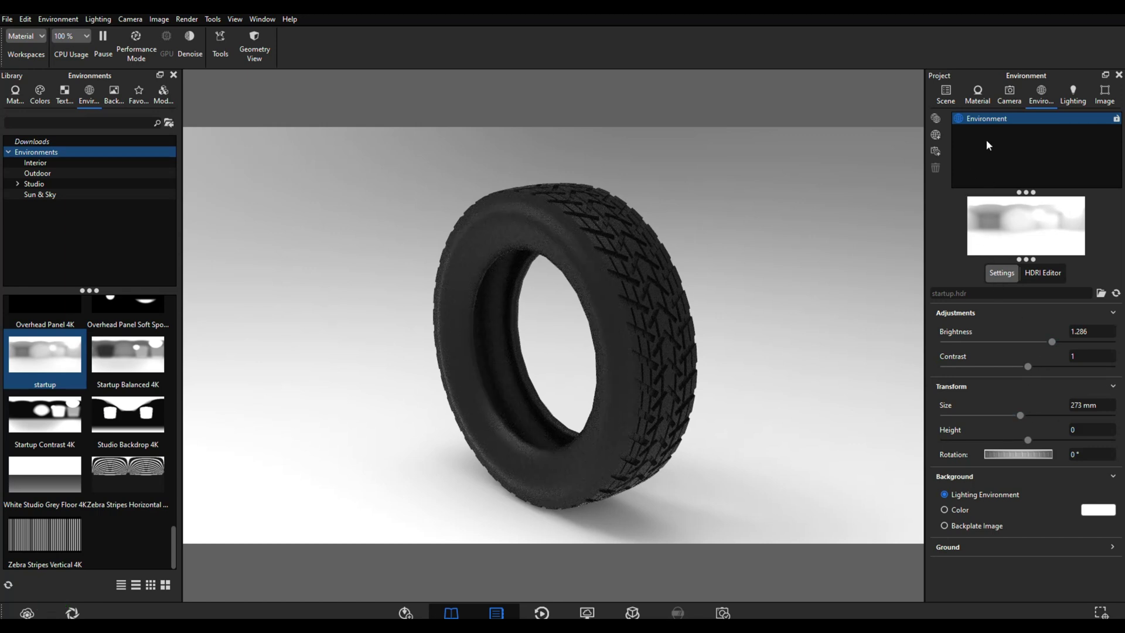
# Add a circular light pin to the HDRI, move it toward the map's right side and enlarge its radius to about 73.35
pyautogui.click(1045, 274)
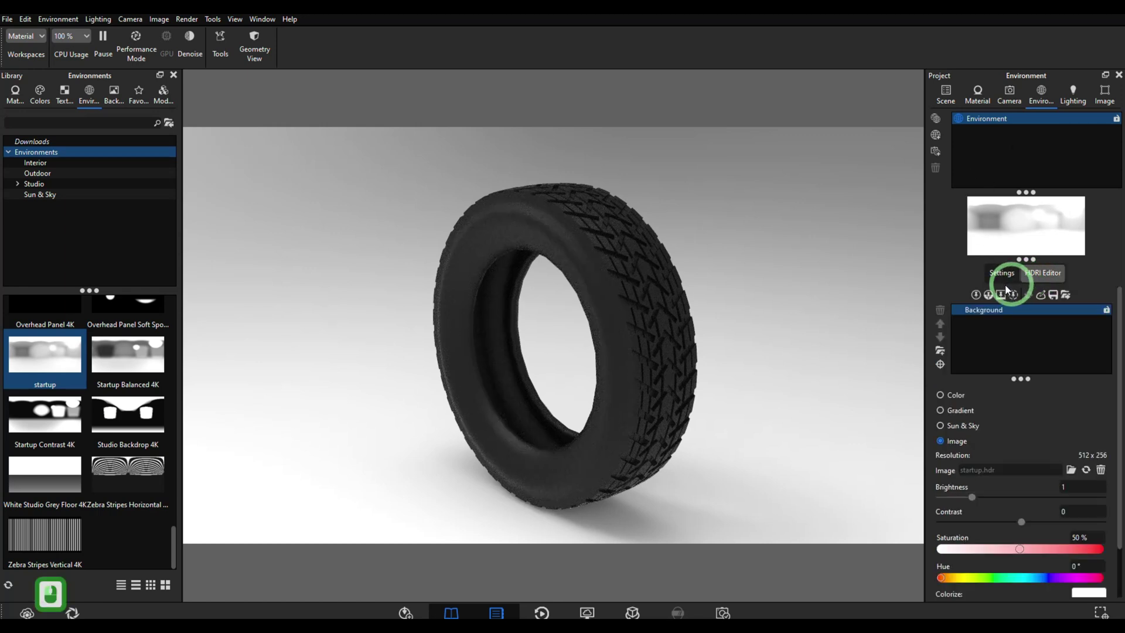
pyautogui.click(977, 294)
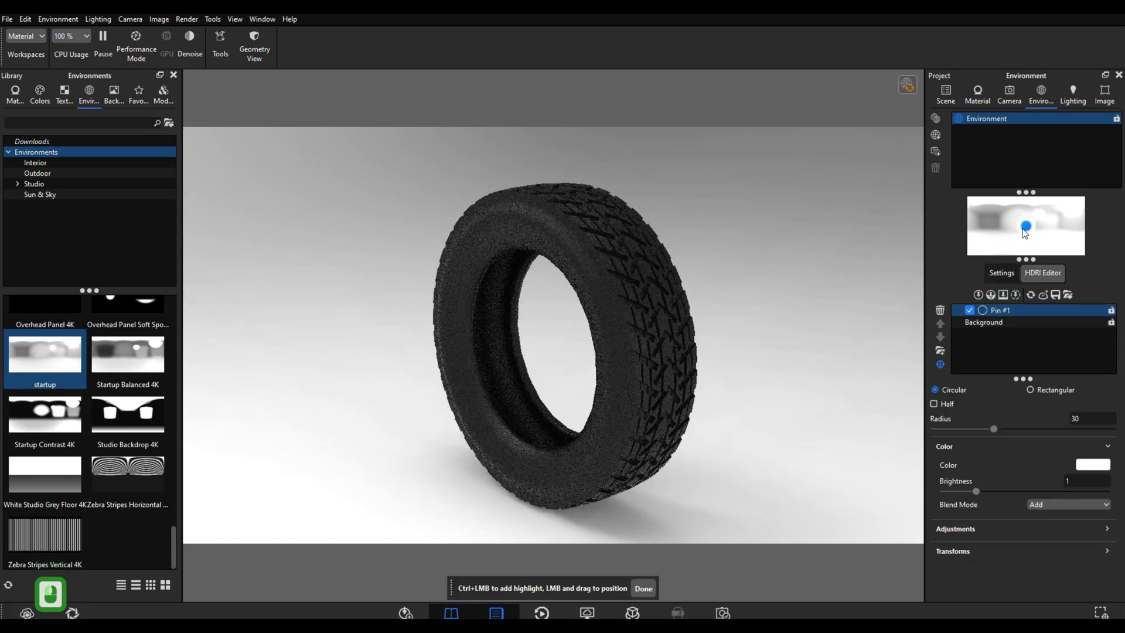
pyautogui.moveTo(1027, 226); pyautogui.dragTo(1053, 227)
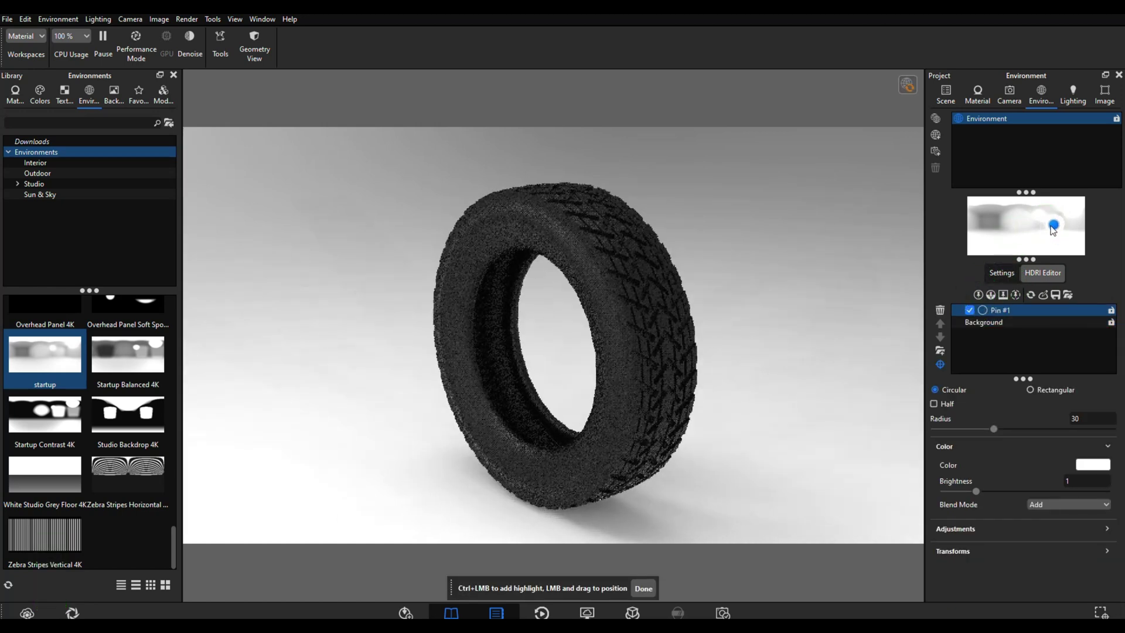
pyautogui.click(1053, 229)
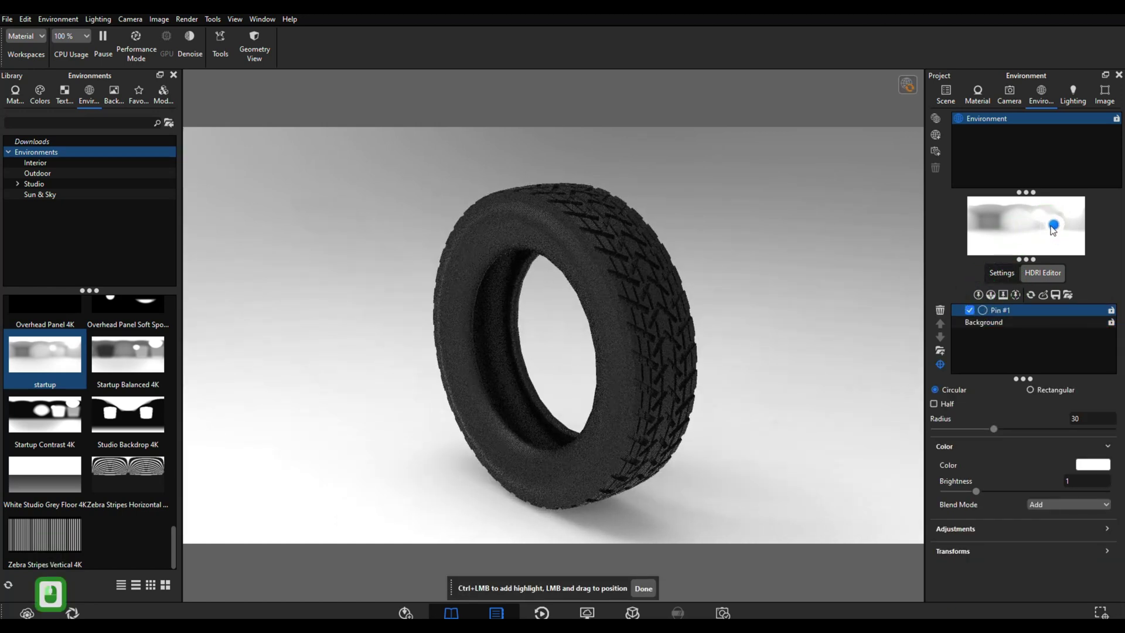
pyautogui.moveTo(997, 427); pyautogui.dragTo(1082, 435)
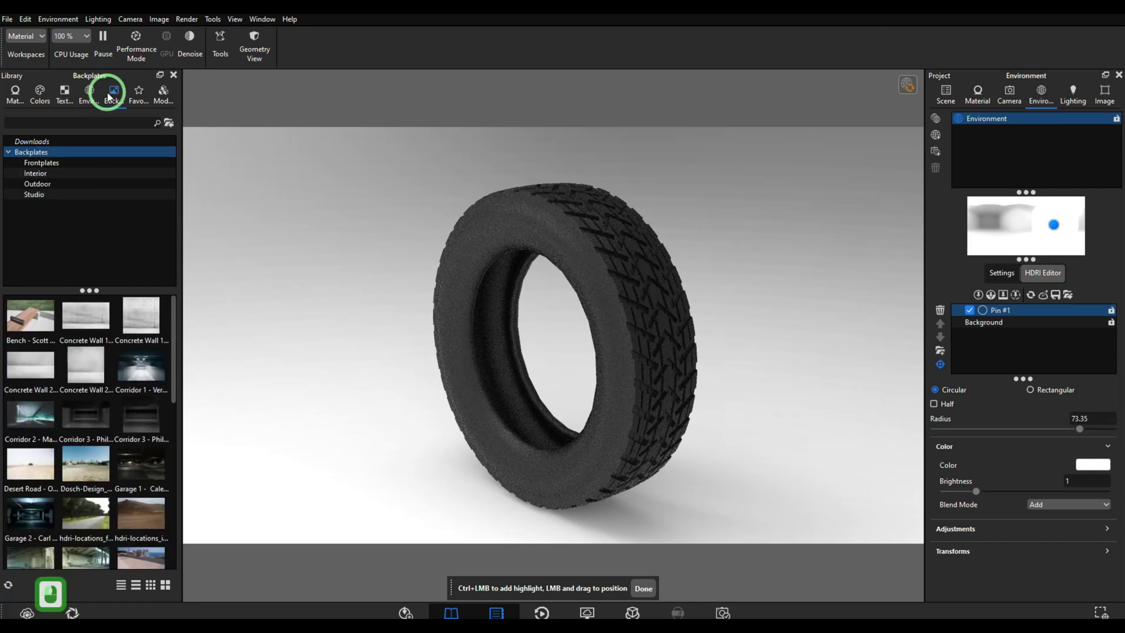
# Try the 3 Panels Tilted 4K environment on the tyre scene
pyautogui.click(84, 101)
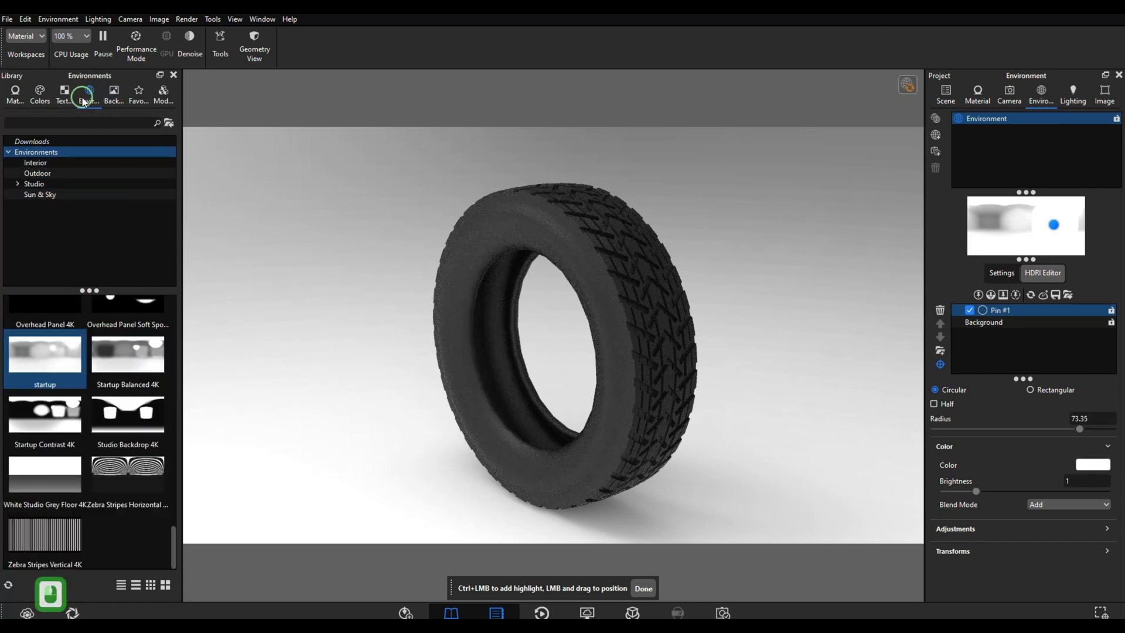
pyautogui.click(82, 486)
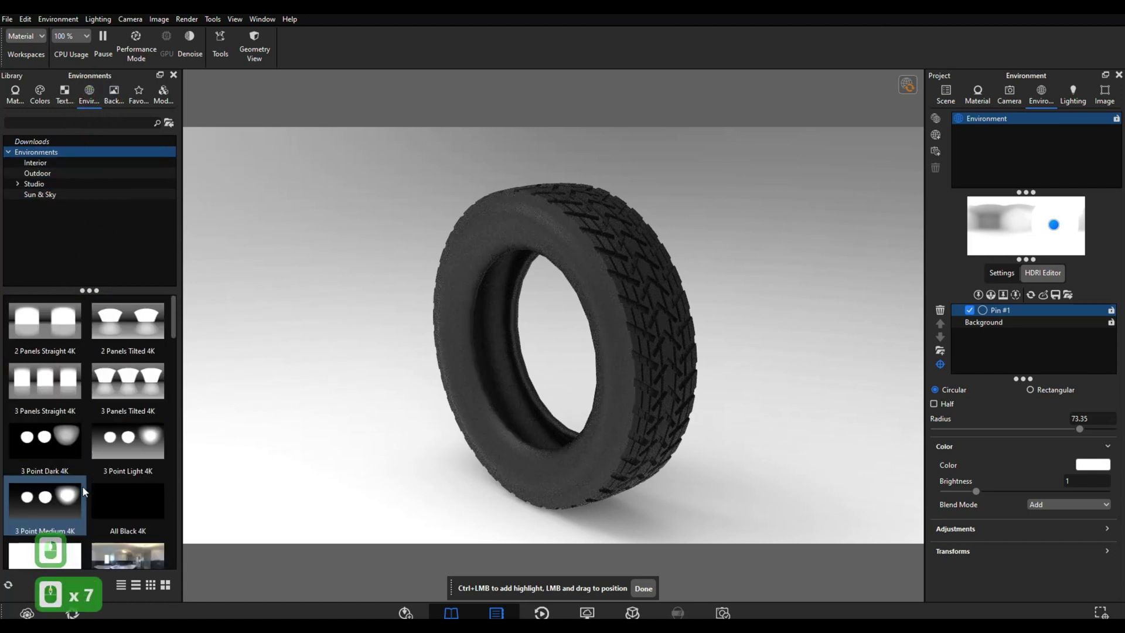
pyautogui.moveTo(120, 384); pyautogui.dragTo(360, 439)
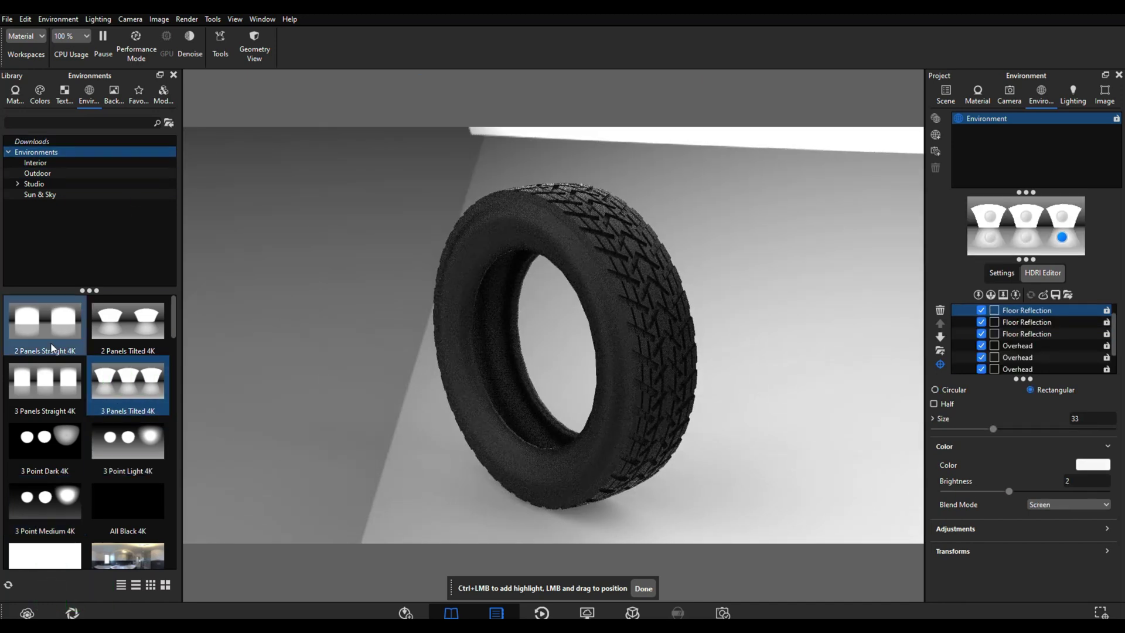
# Apply the Light Tent White Floor 4K environment to the scene
pyautogui.scroll(-6, 99, 481)
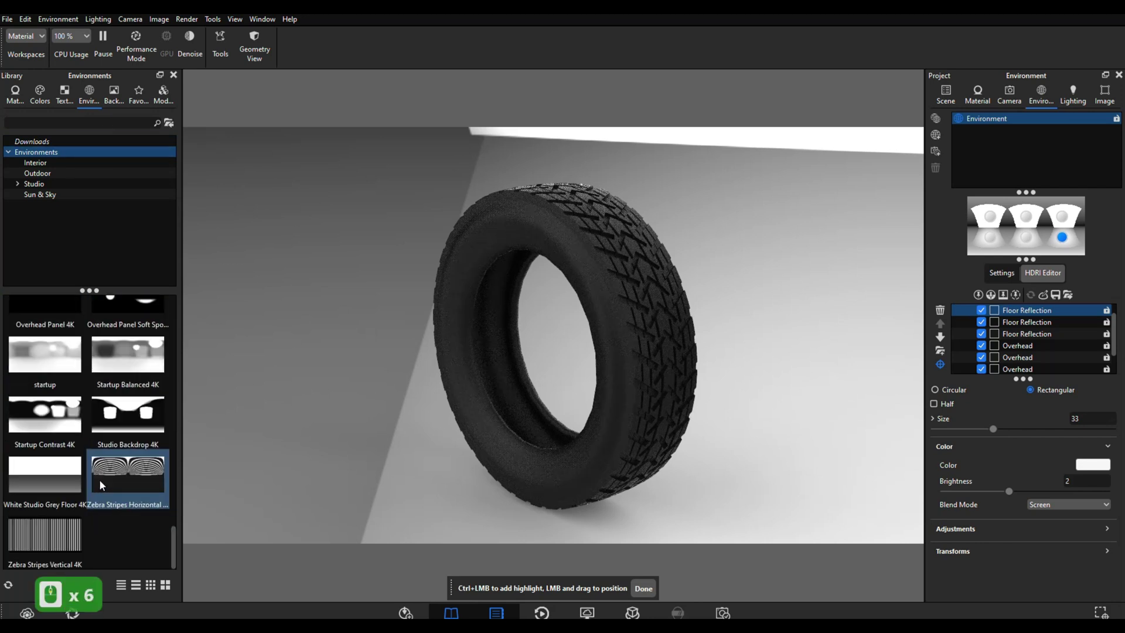
pyautogui.scroll(4, 100, 480)
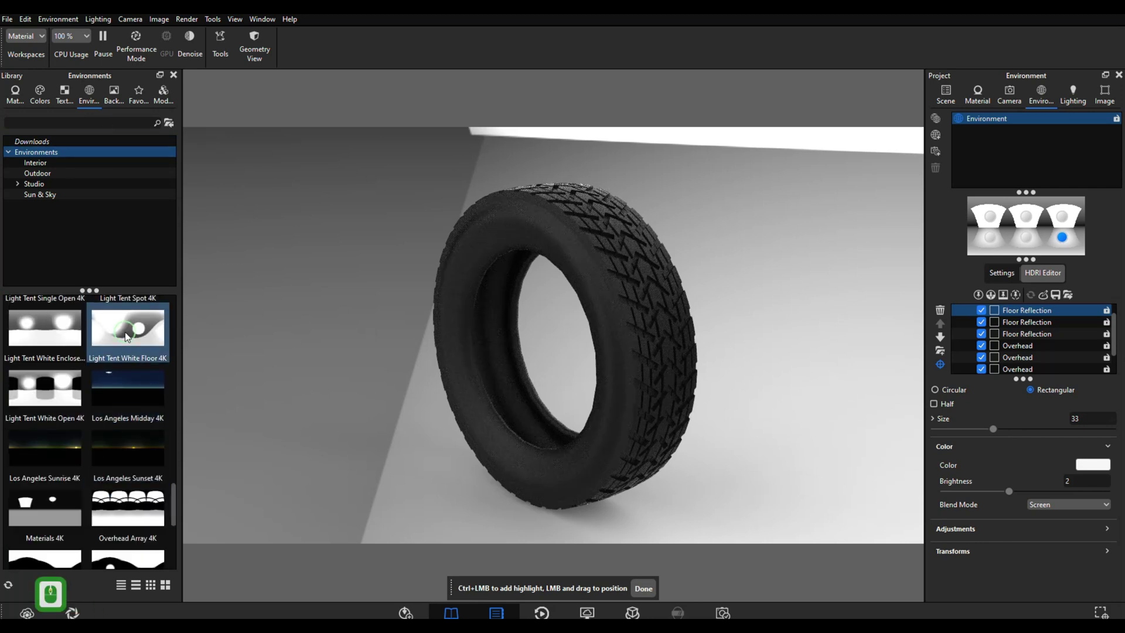
pyautogui.moveTo(126, 337); pyautogui.dragTo(326, 413)
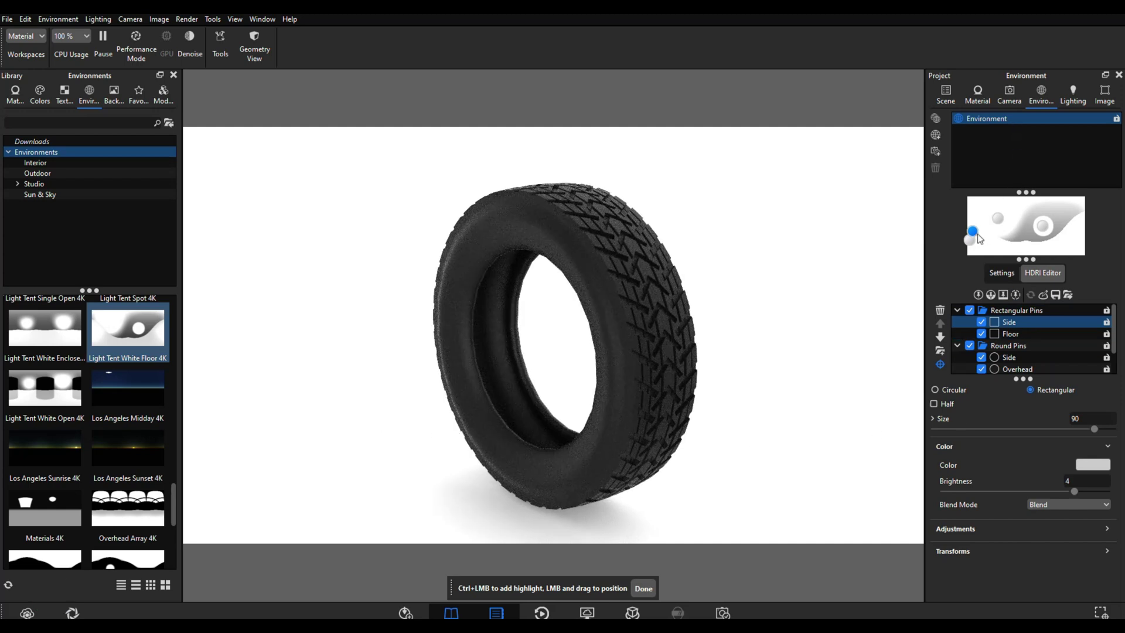
# Move the rectangular Side pin to the middle of the HDRI map, set its brightness to about 4.875 and finish highlight editing
pyautogui.moveTo(971, 231); pyautogui.dragTo(1029, 239)
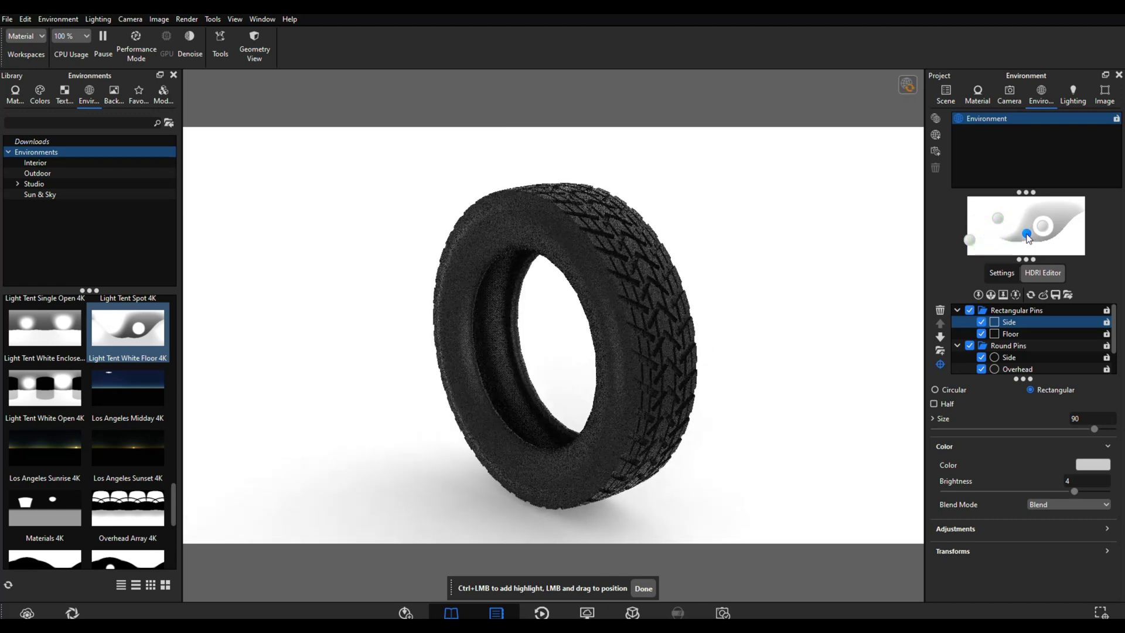
pyautogui.click(1028, 237)
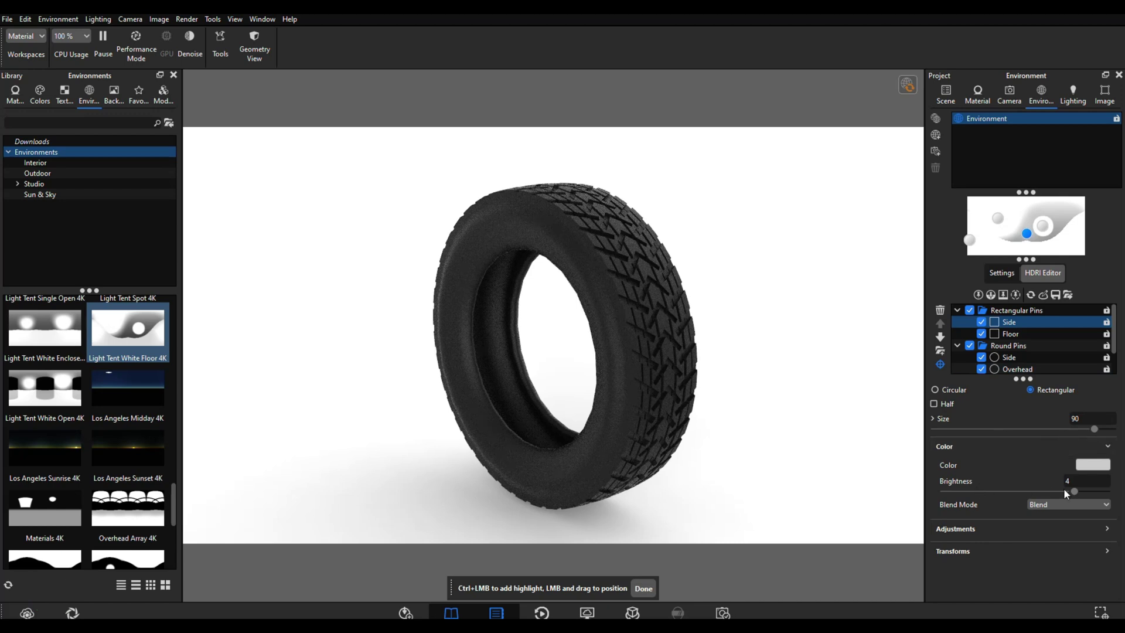
pyautogui.moveTo(1073, 491); pyautogui.dragTo(1088, 491)
pyautogui.click(643, 588)
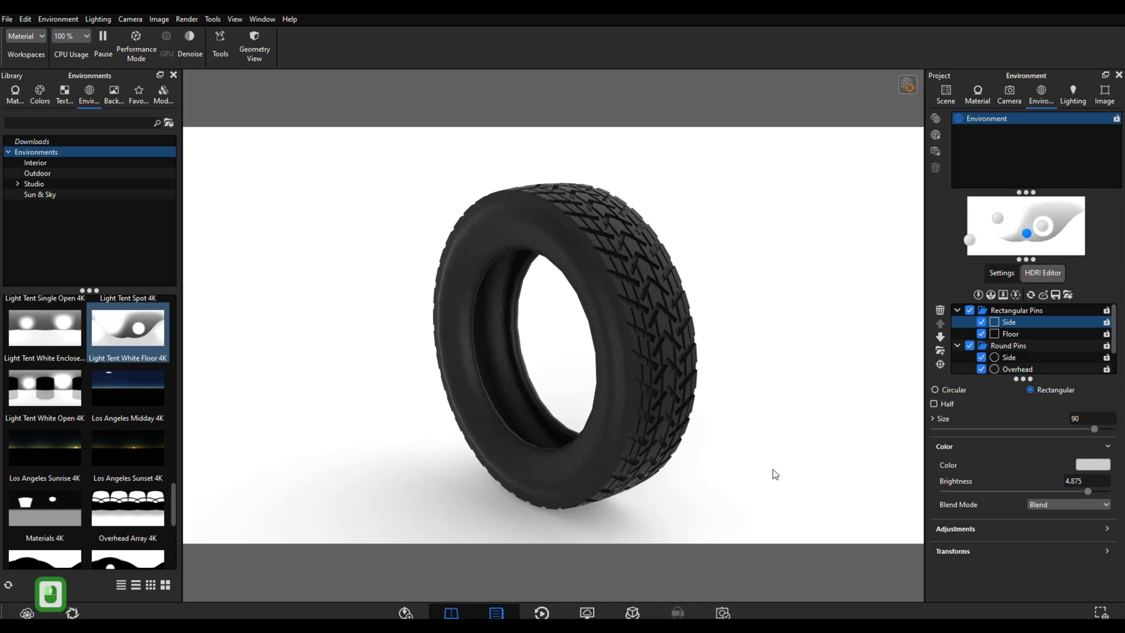